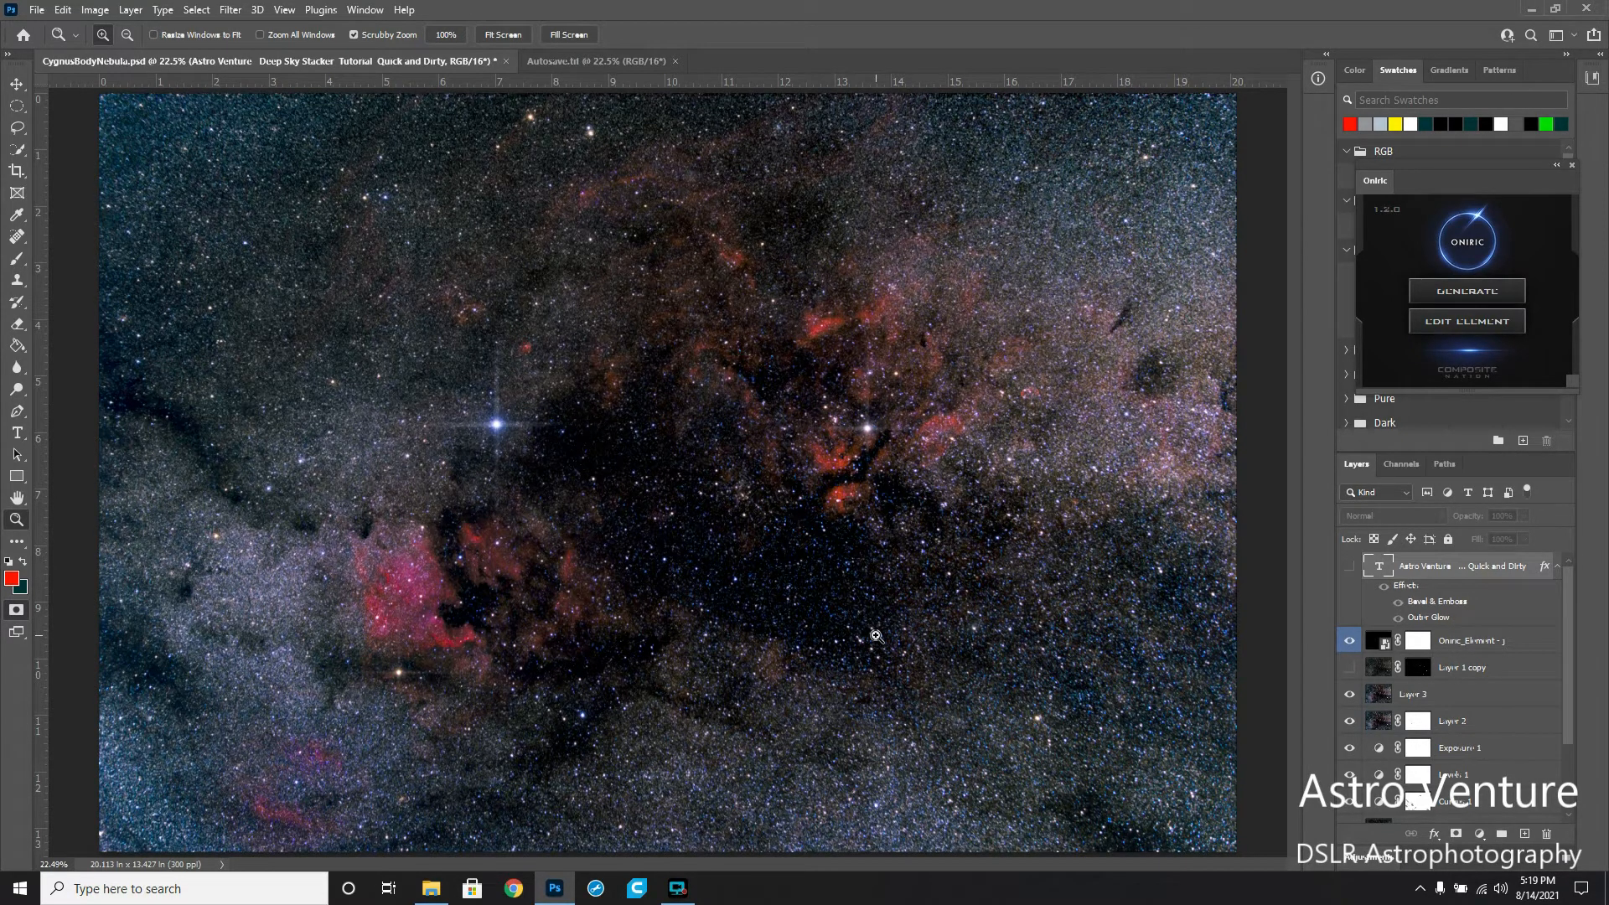
Quit Photoshop without saving the changes to Autosave.tif, and launch the 64-bit DeepSkyStacker
{"action": "left_click", "coordinate": [600, 62]}
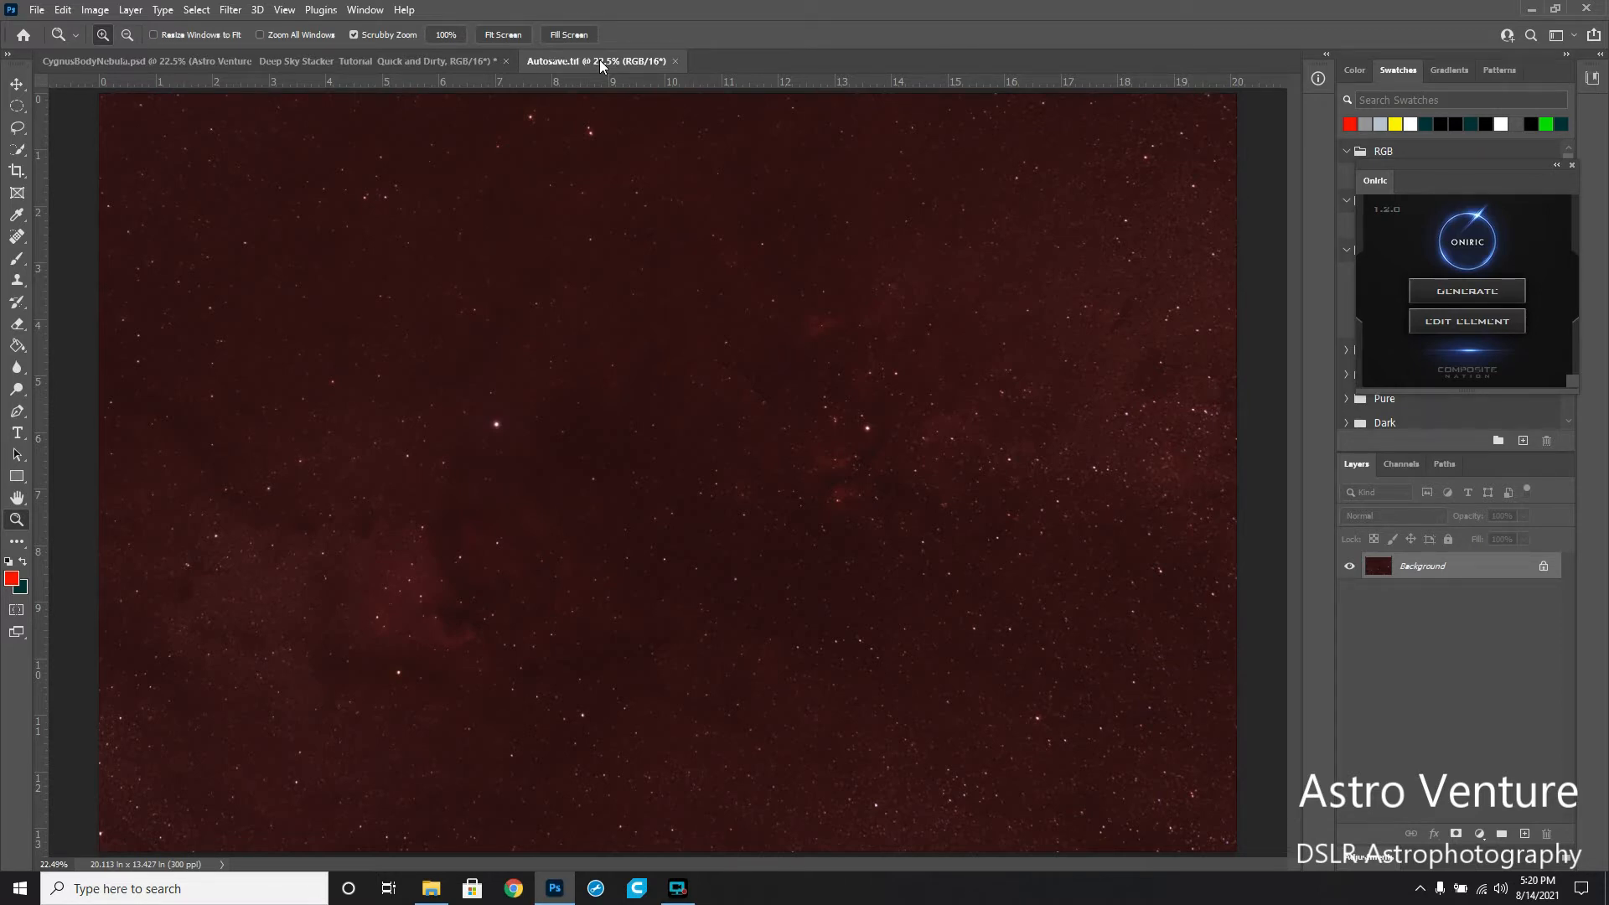
{"action": "left_click", "coordinate": [1587, 10]}
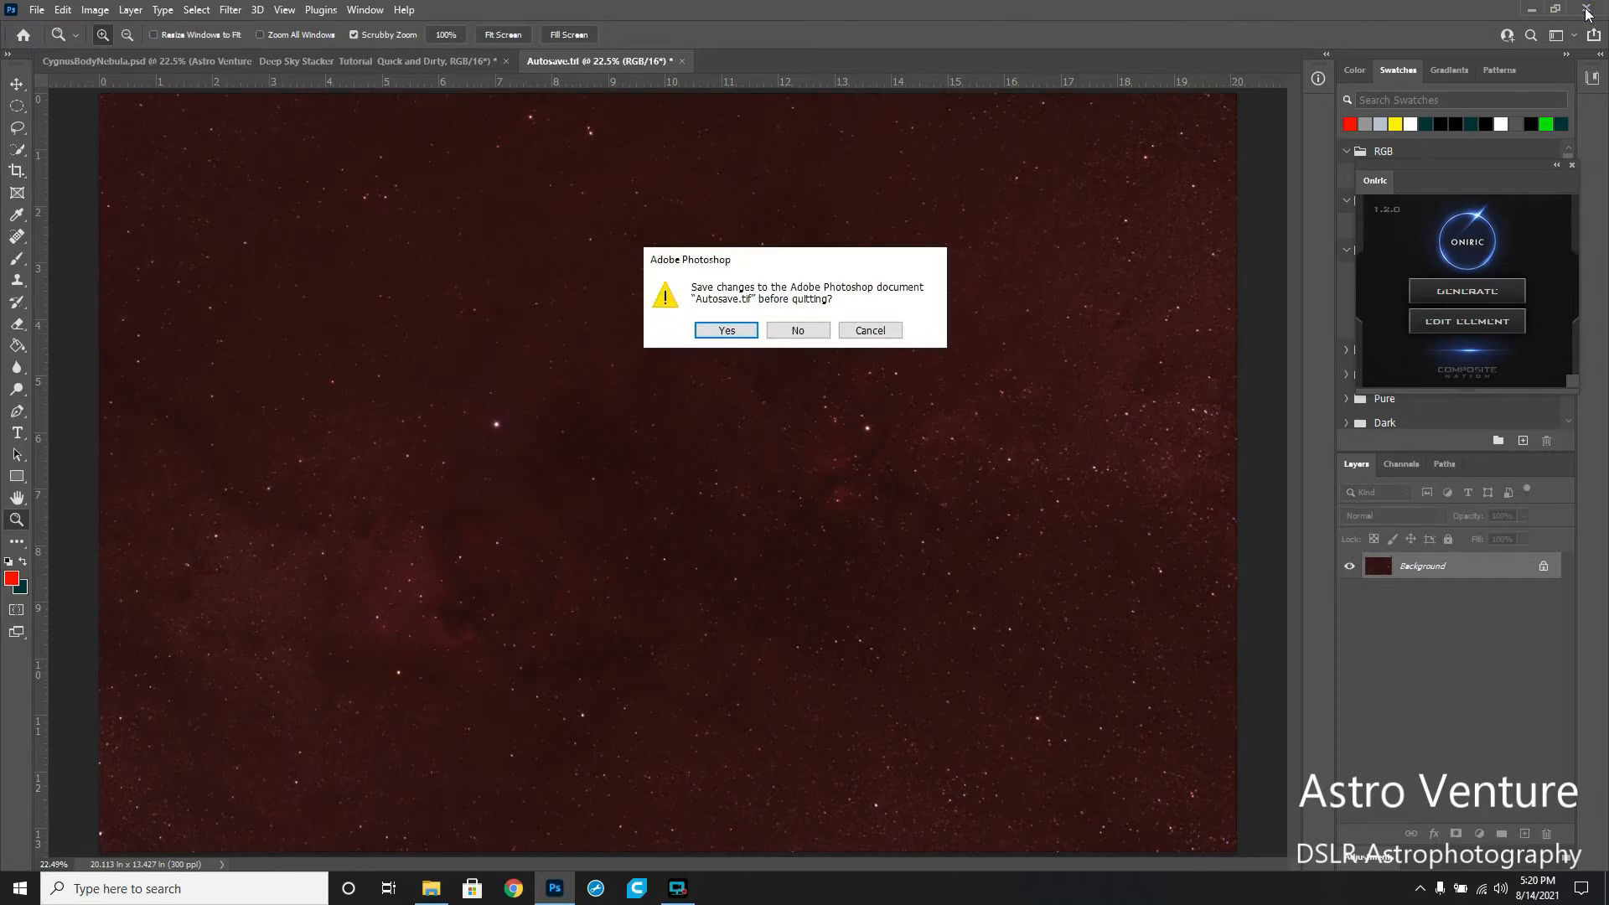
{"action": "left_click", "coordinate": [799, 331]}
{"action": "left_click", "coordinate": [803, 330]}
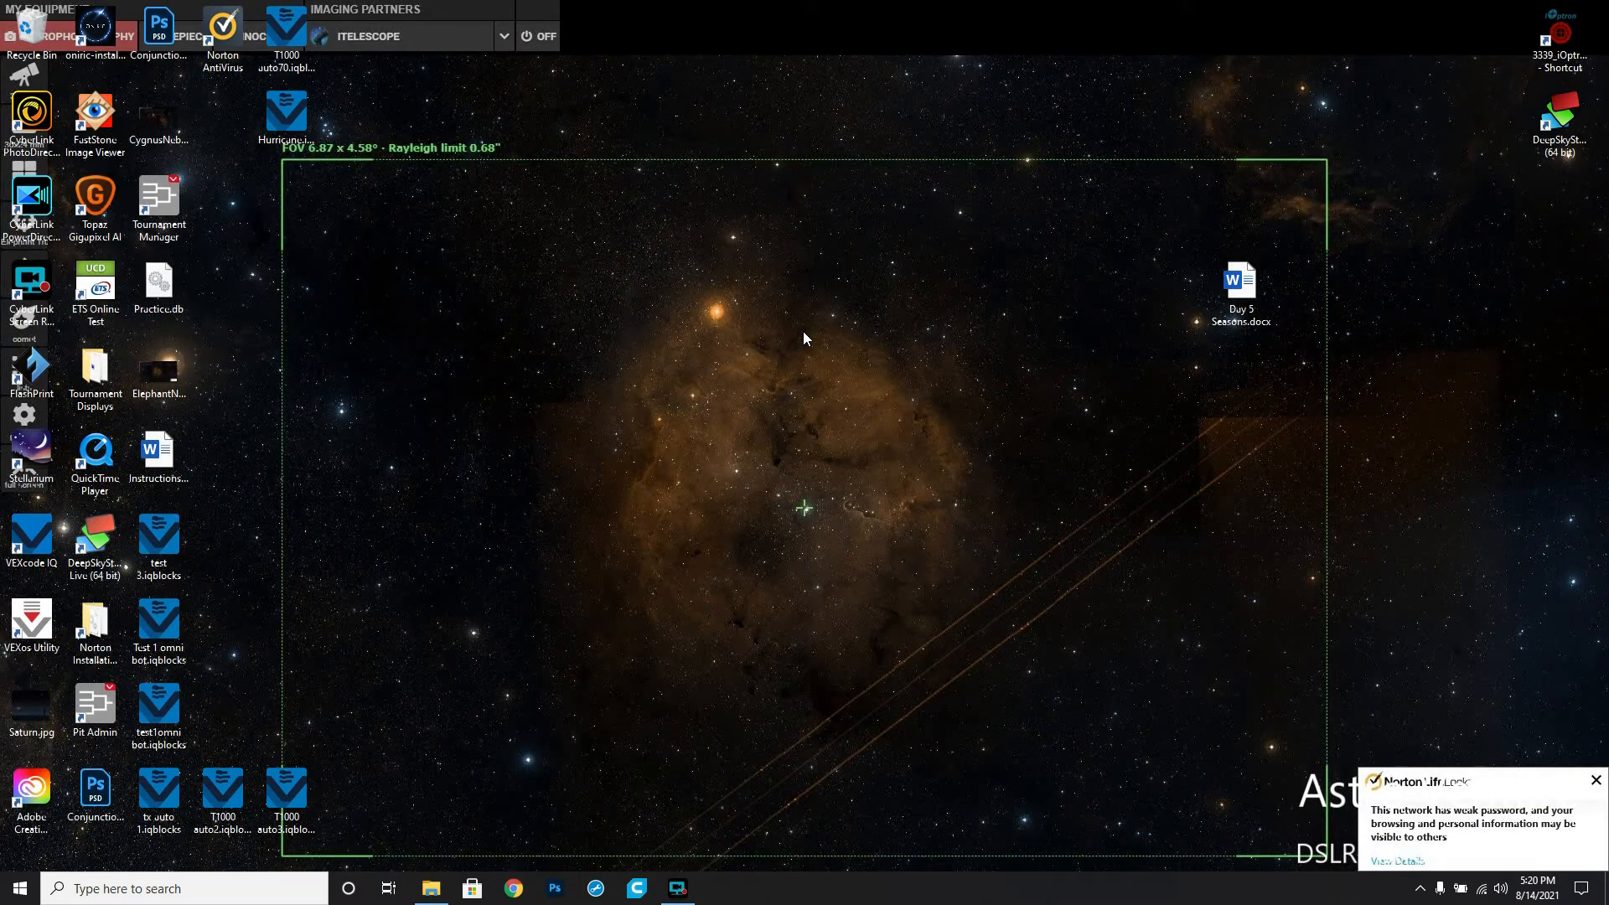
{"action": "double_click", "coordinate": [1561, 115]}
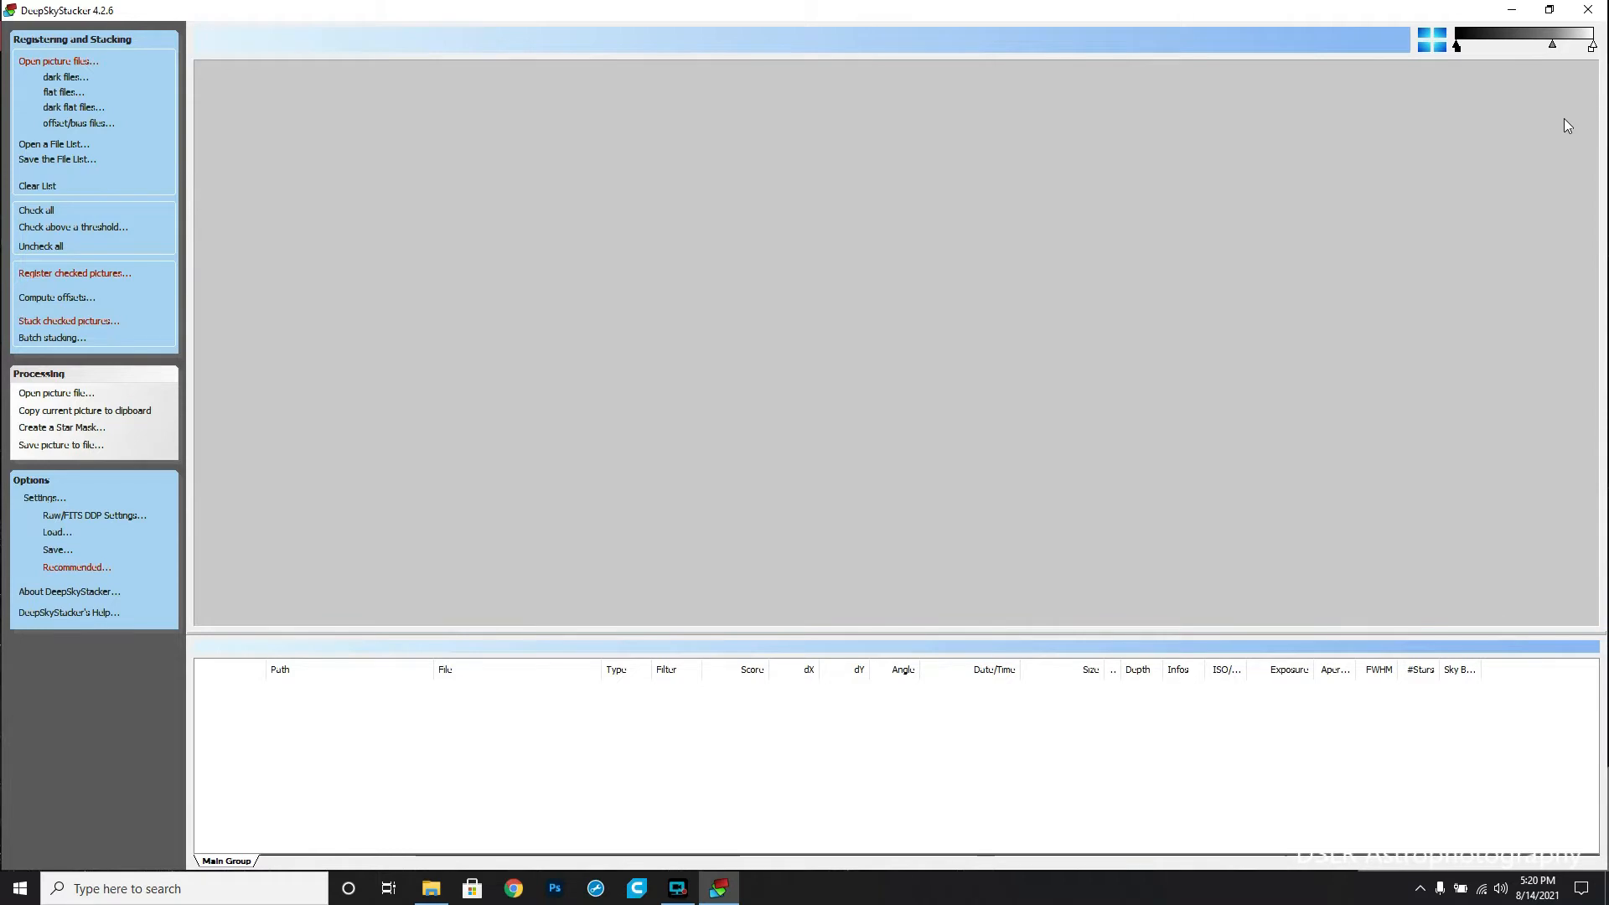
Load DSC_3206.NEF through DSC_3277.NEF from the Lights folder as light frames, leaving out Autosave.tif, and check all of them
{"action": "left_click", "coordinate": [51, 67]}
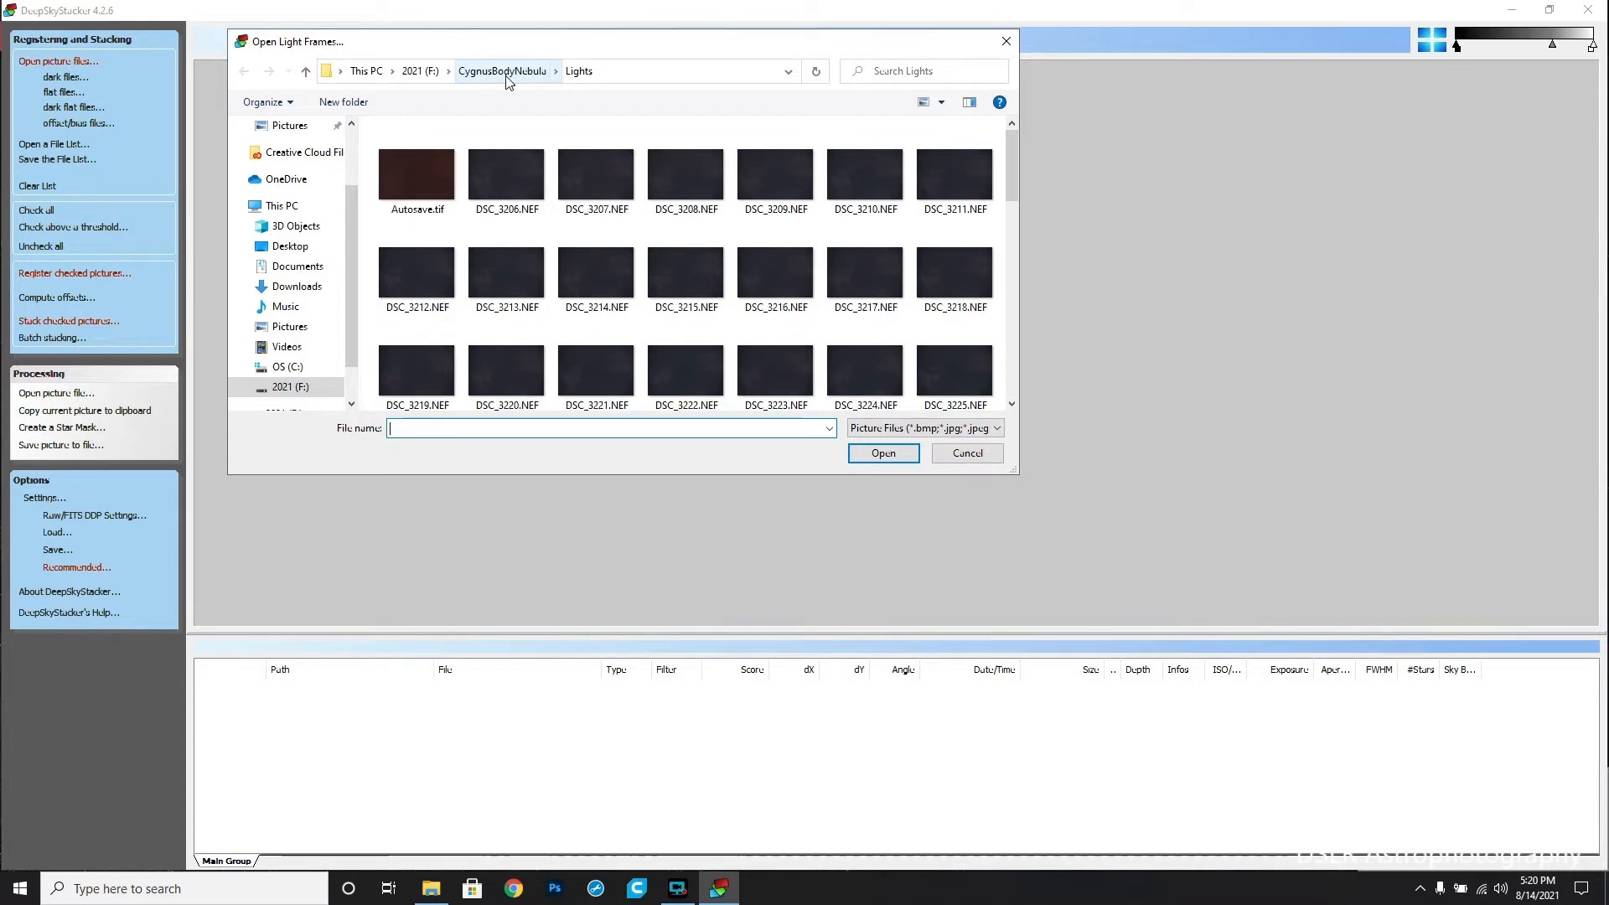
{"action": "mouse_move", "coordinate": [500, 179]}
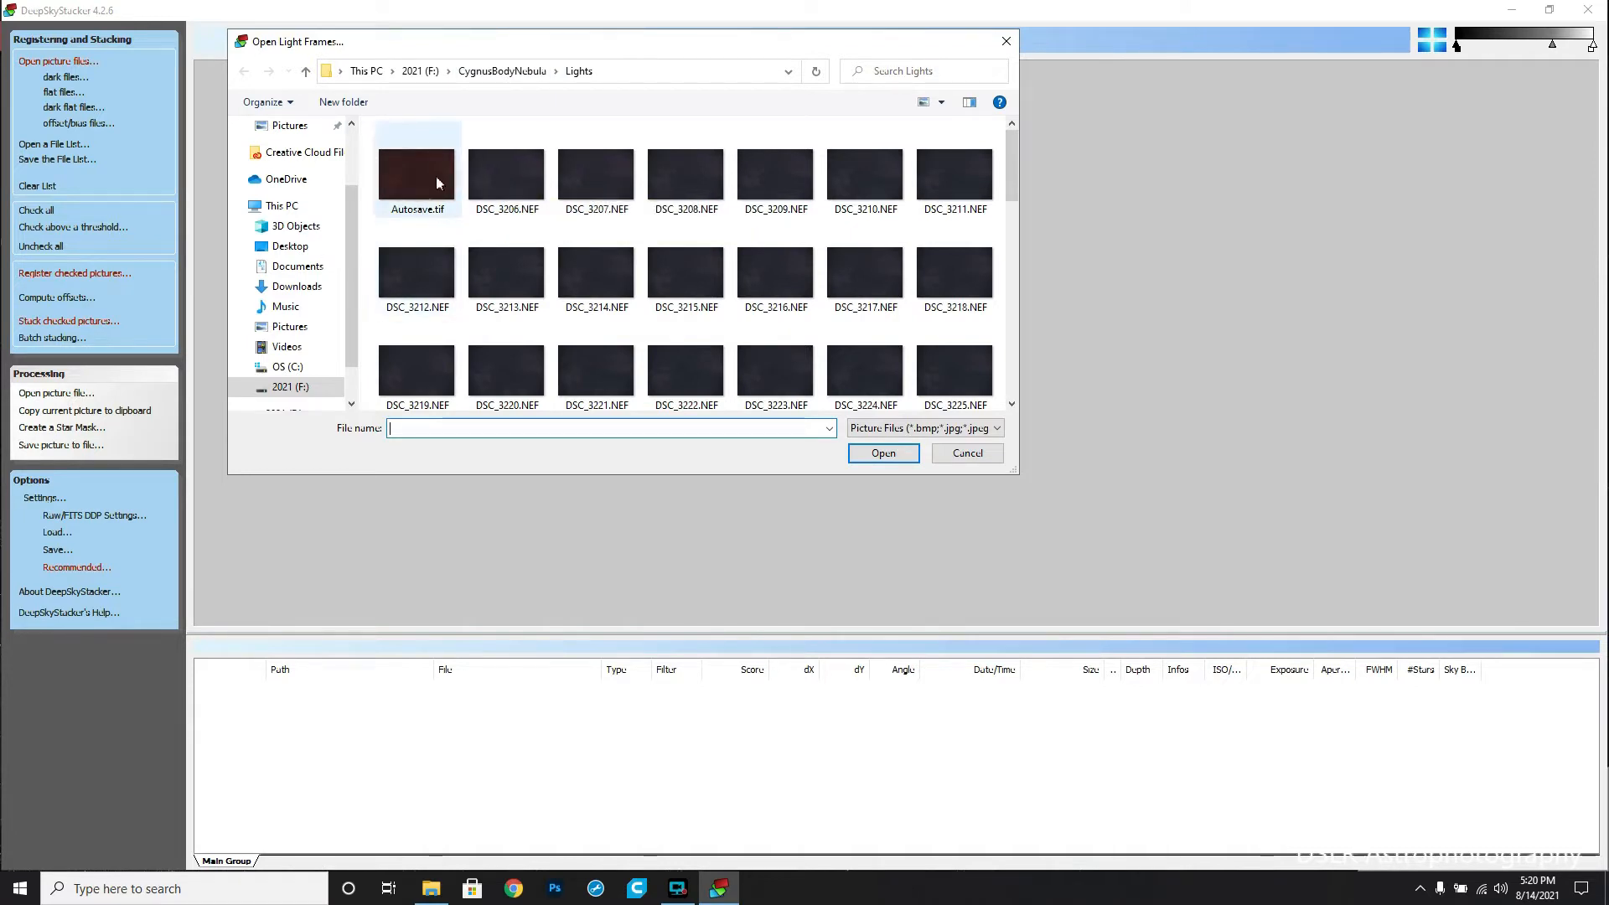
{"action": "left_click", "coordinate": [504, 183]}
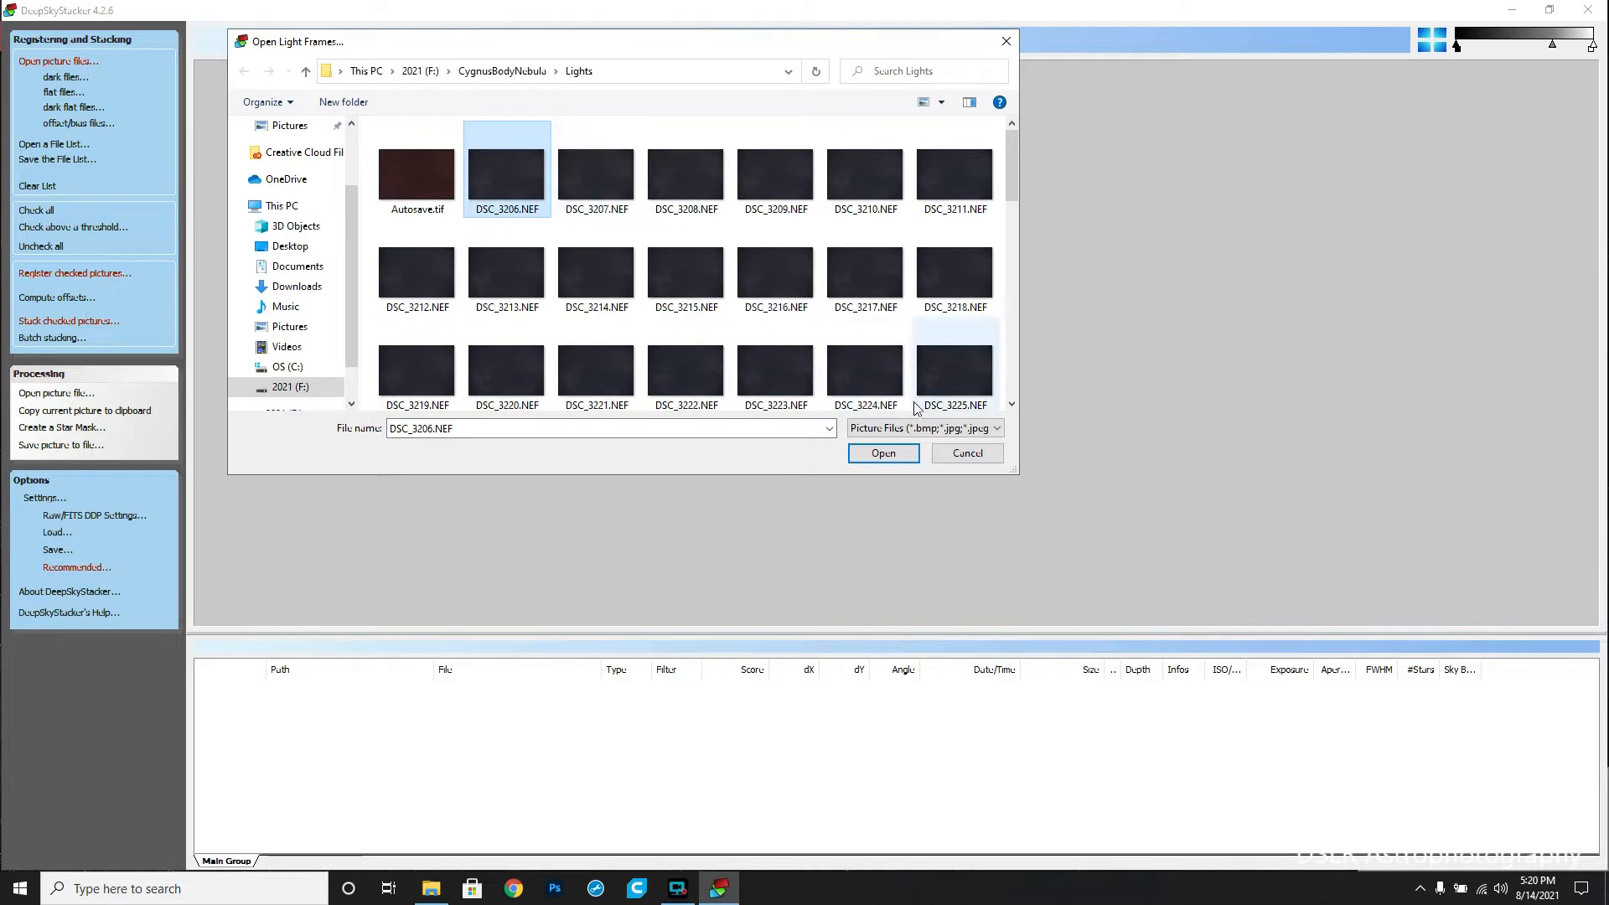
{"action": "left_click", "coordinate": [1013, 404]}
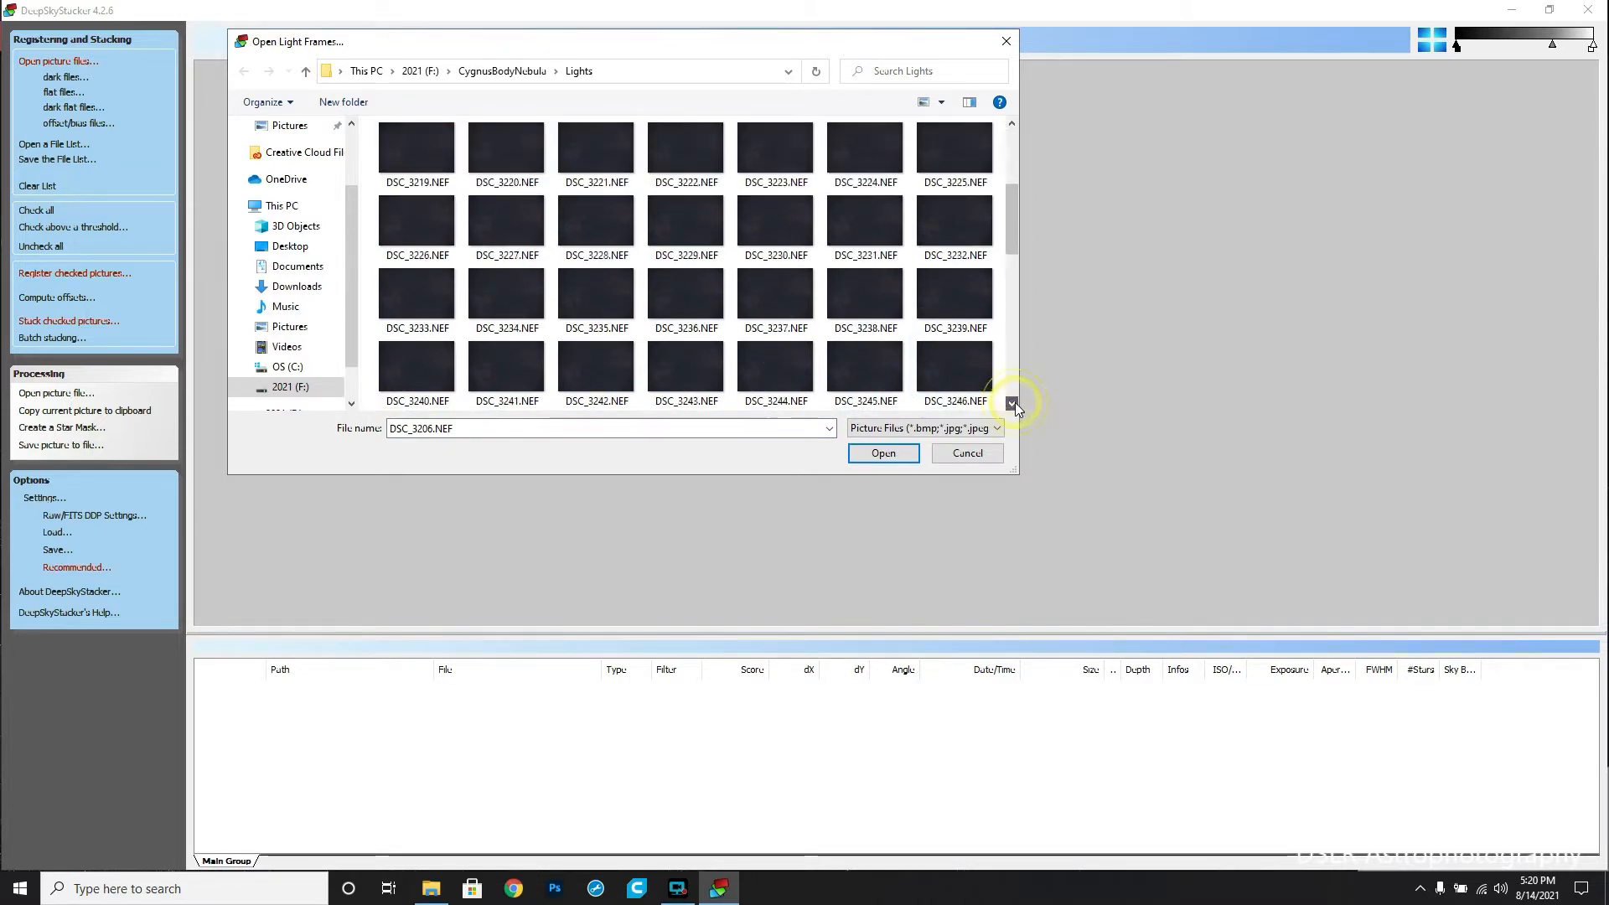
{"action": "scroll", "coordinate": [1015, 402], "scroll_direction": "down", "scroll_amount": 5}
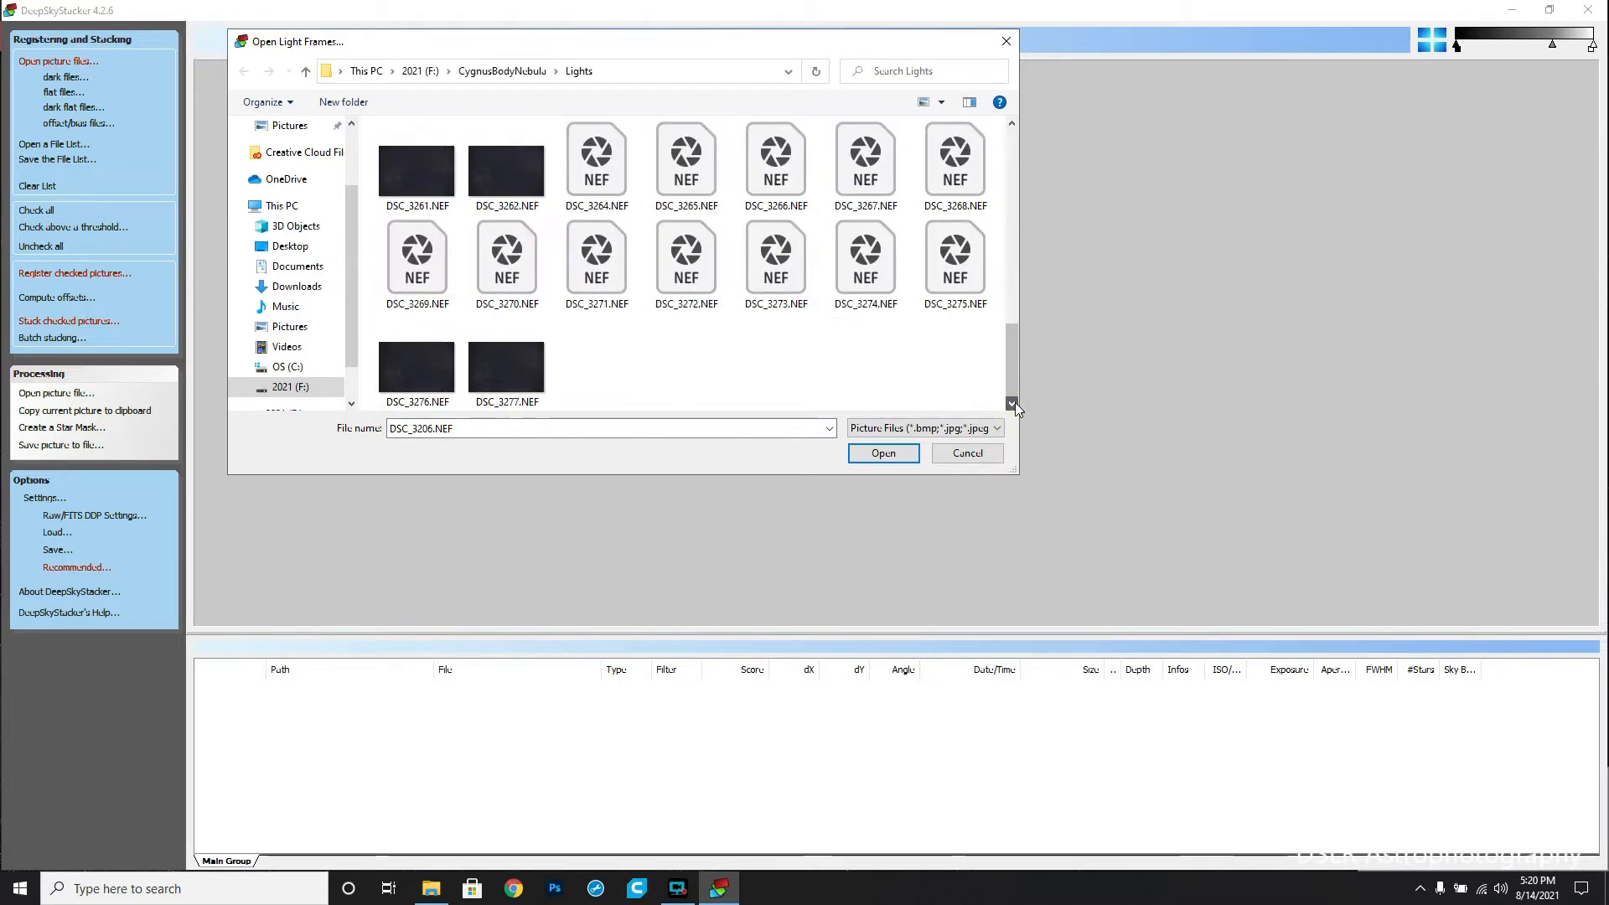
{"action": "left_click", "coordinate": [508, 373], "text": "shift"}
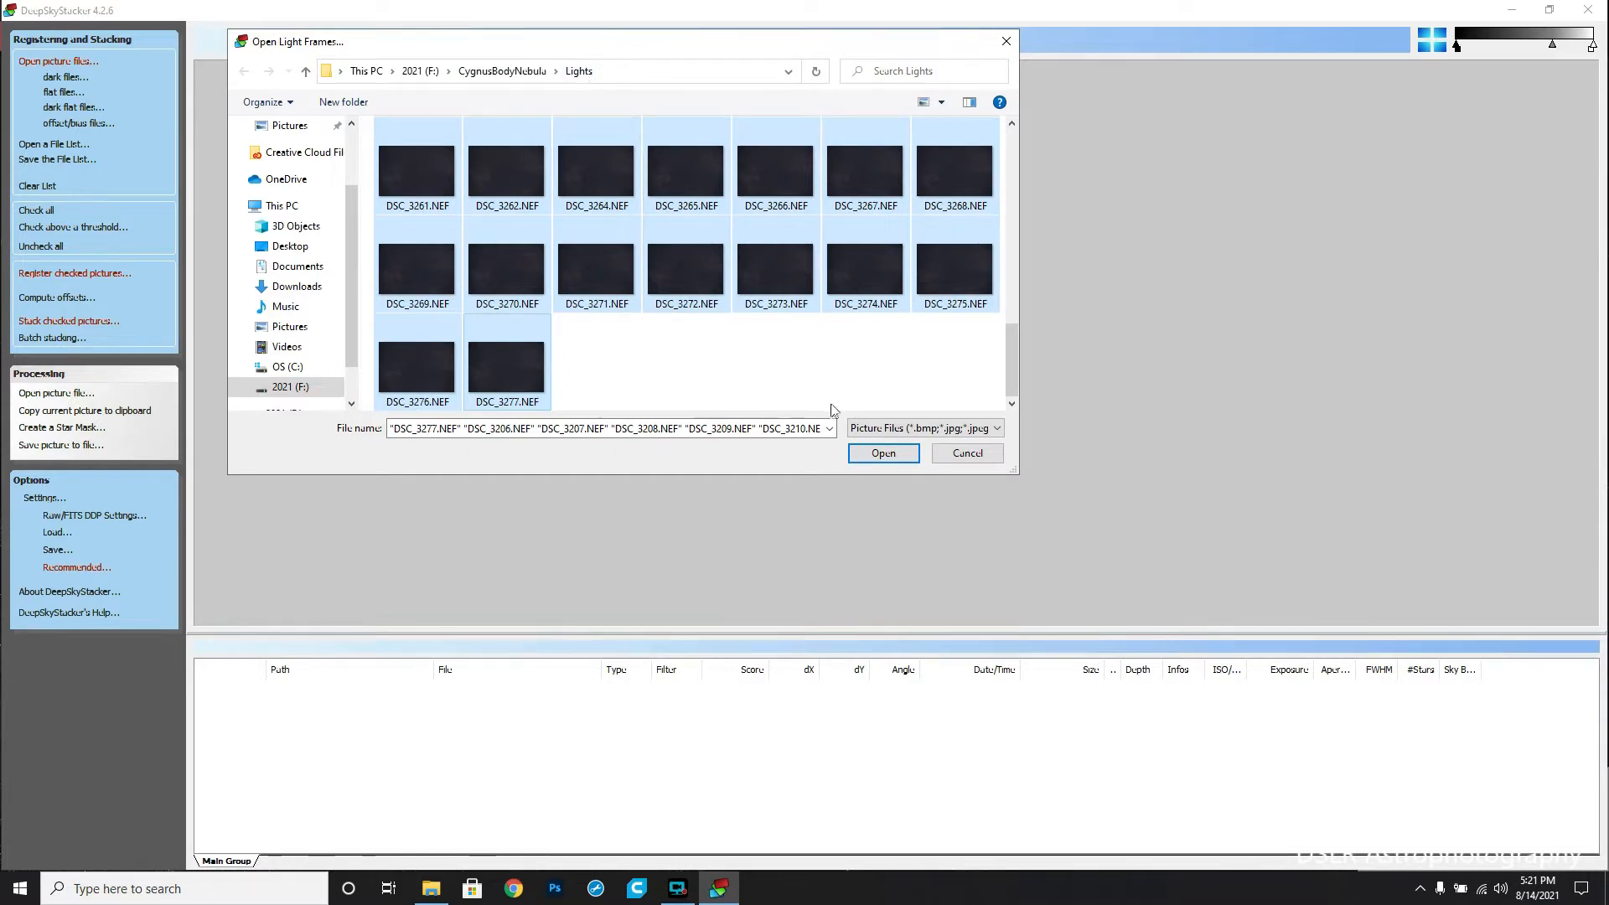
{"action": "left_click", "coordinate": [885, 454]}
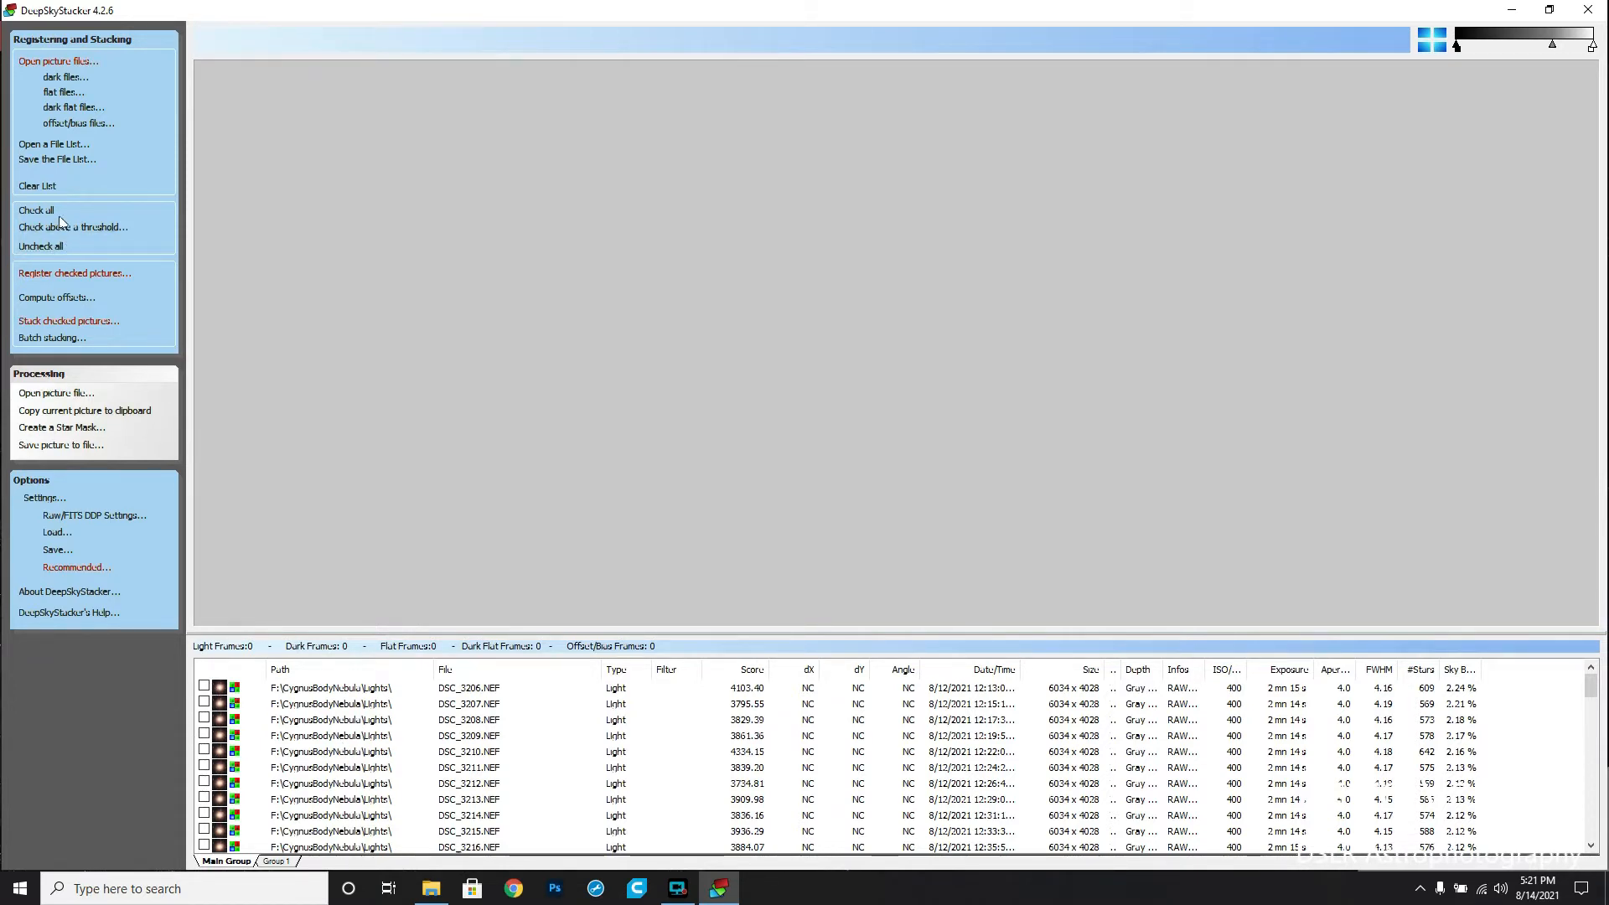
{"action": "left_click", "coordinate": [37, 210]}
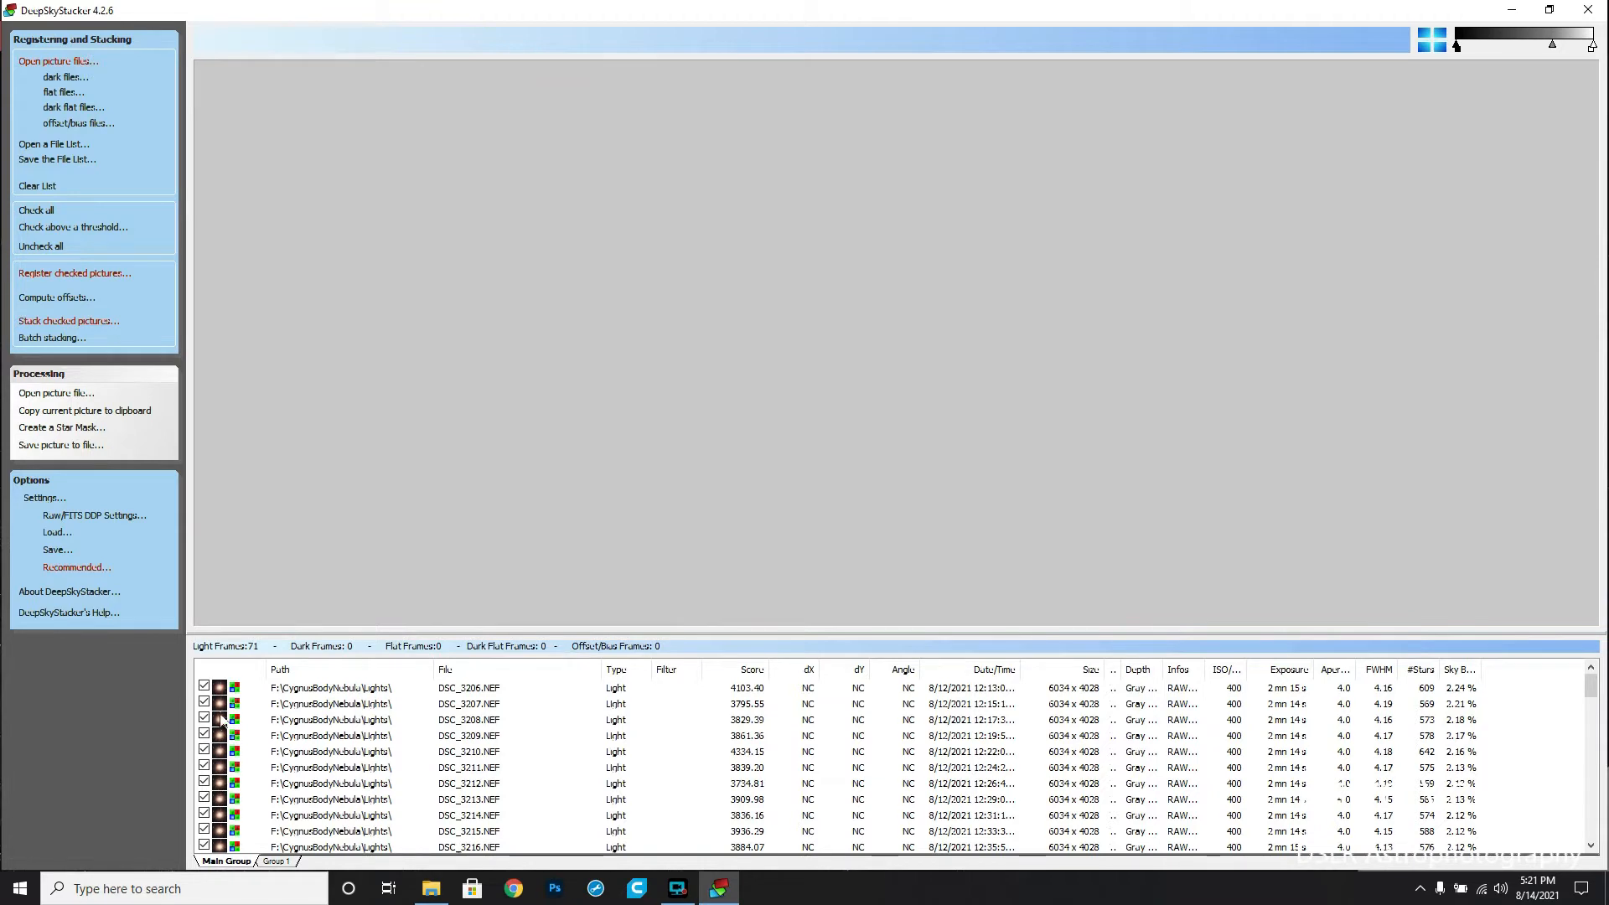
Load DSC_3279.NEF through DSC_3296.NEF from the Darks folder as dark frames, leaving out the master dark
{"action": "left_click", "coordinate": [65, 78]}
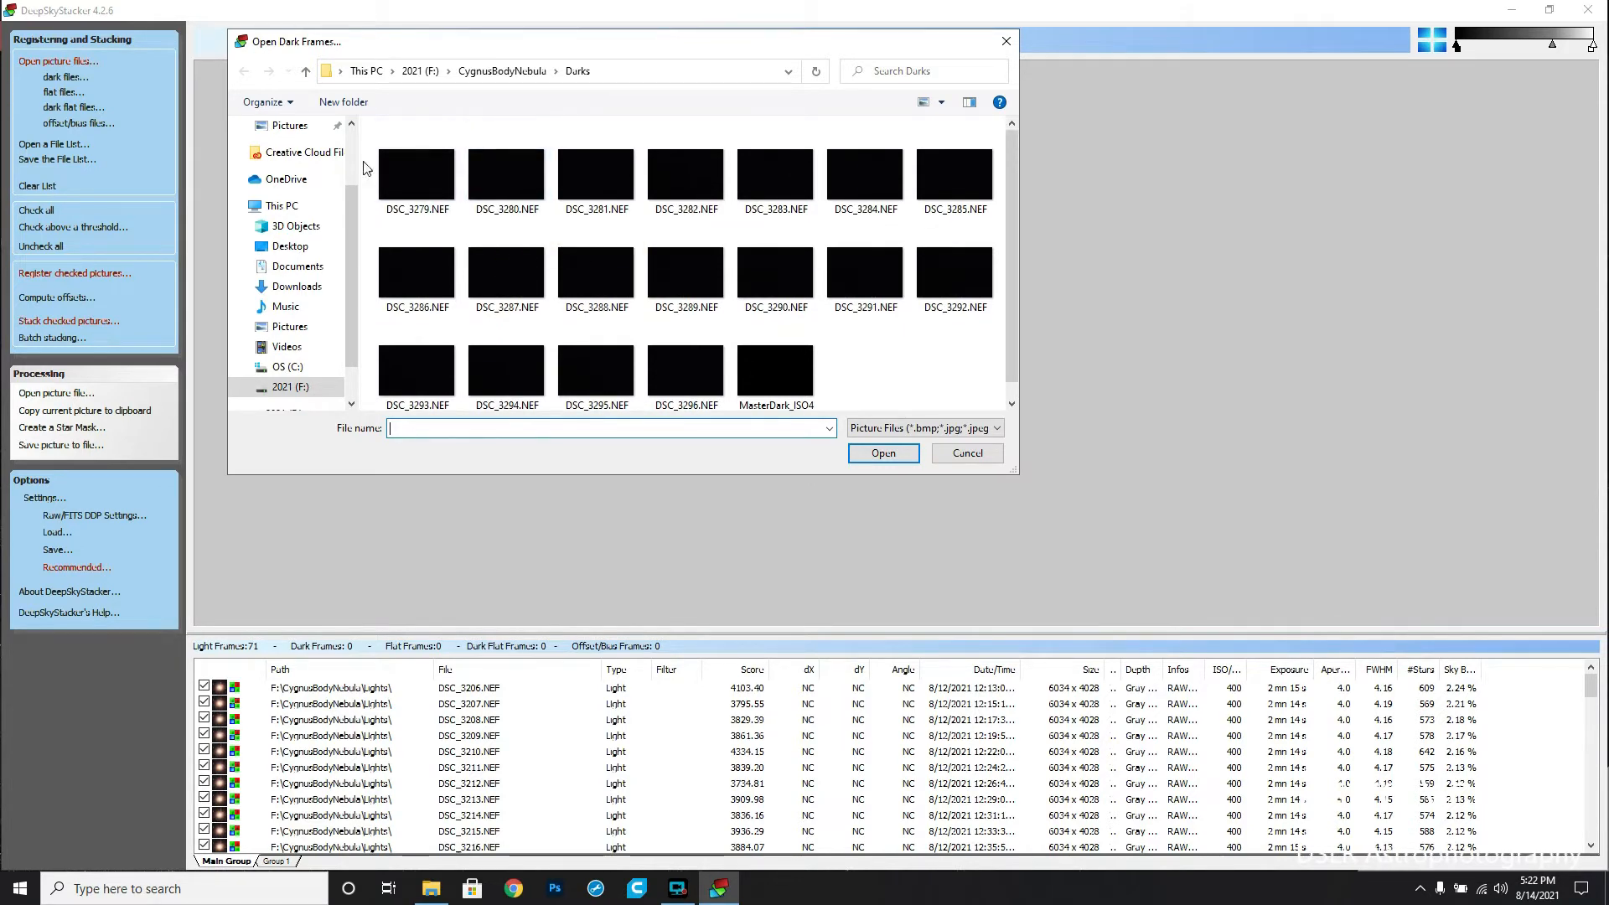
{"action": "left_click", "coordinate": [408, 178]}
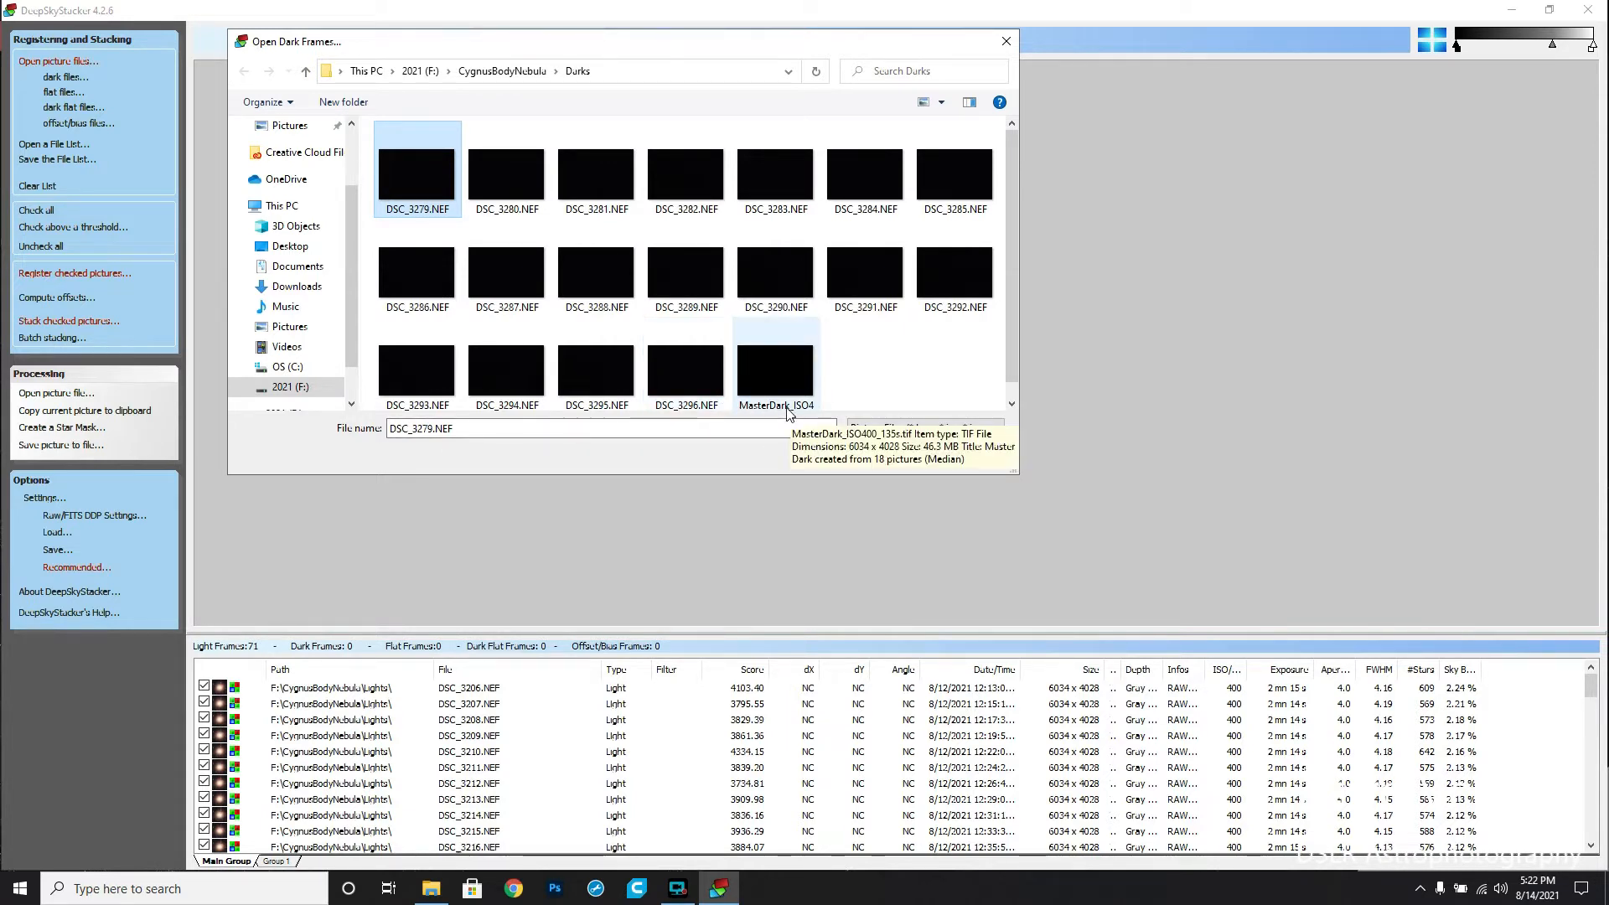
{"action": "left_click", "coordinate": [694, 375], "text": "shift"}
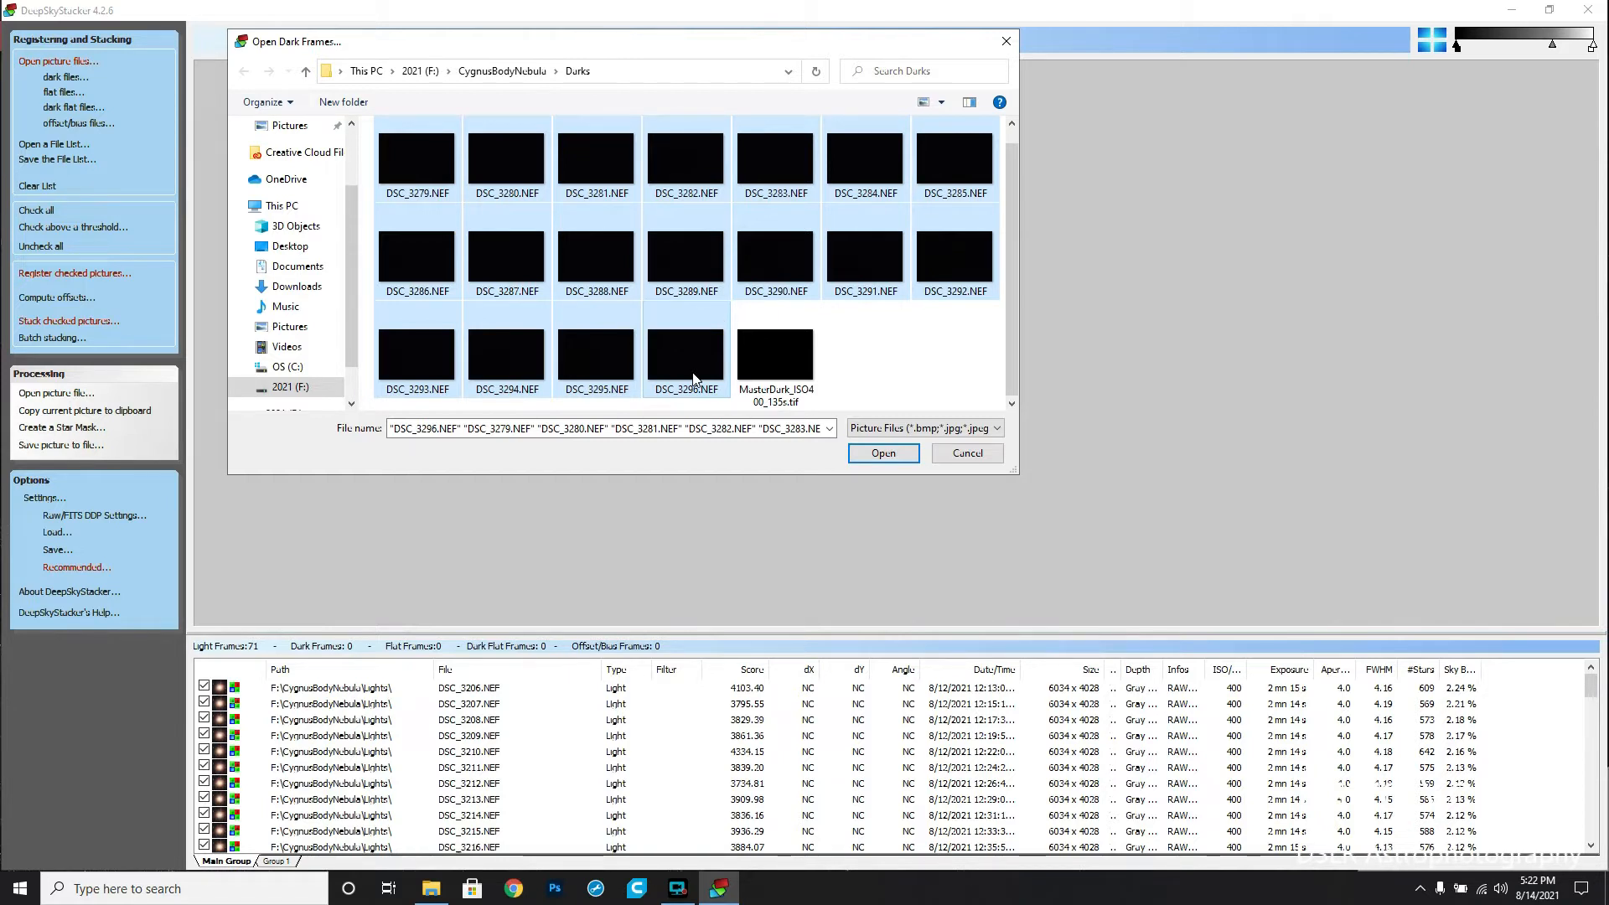
{"action": "left_click", "coordinate": [886, 454]}
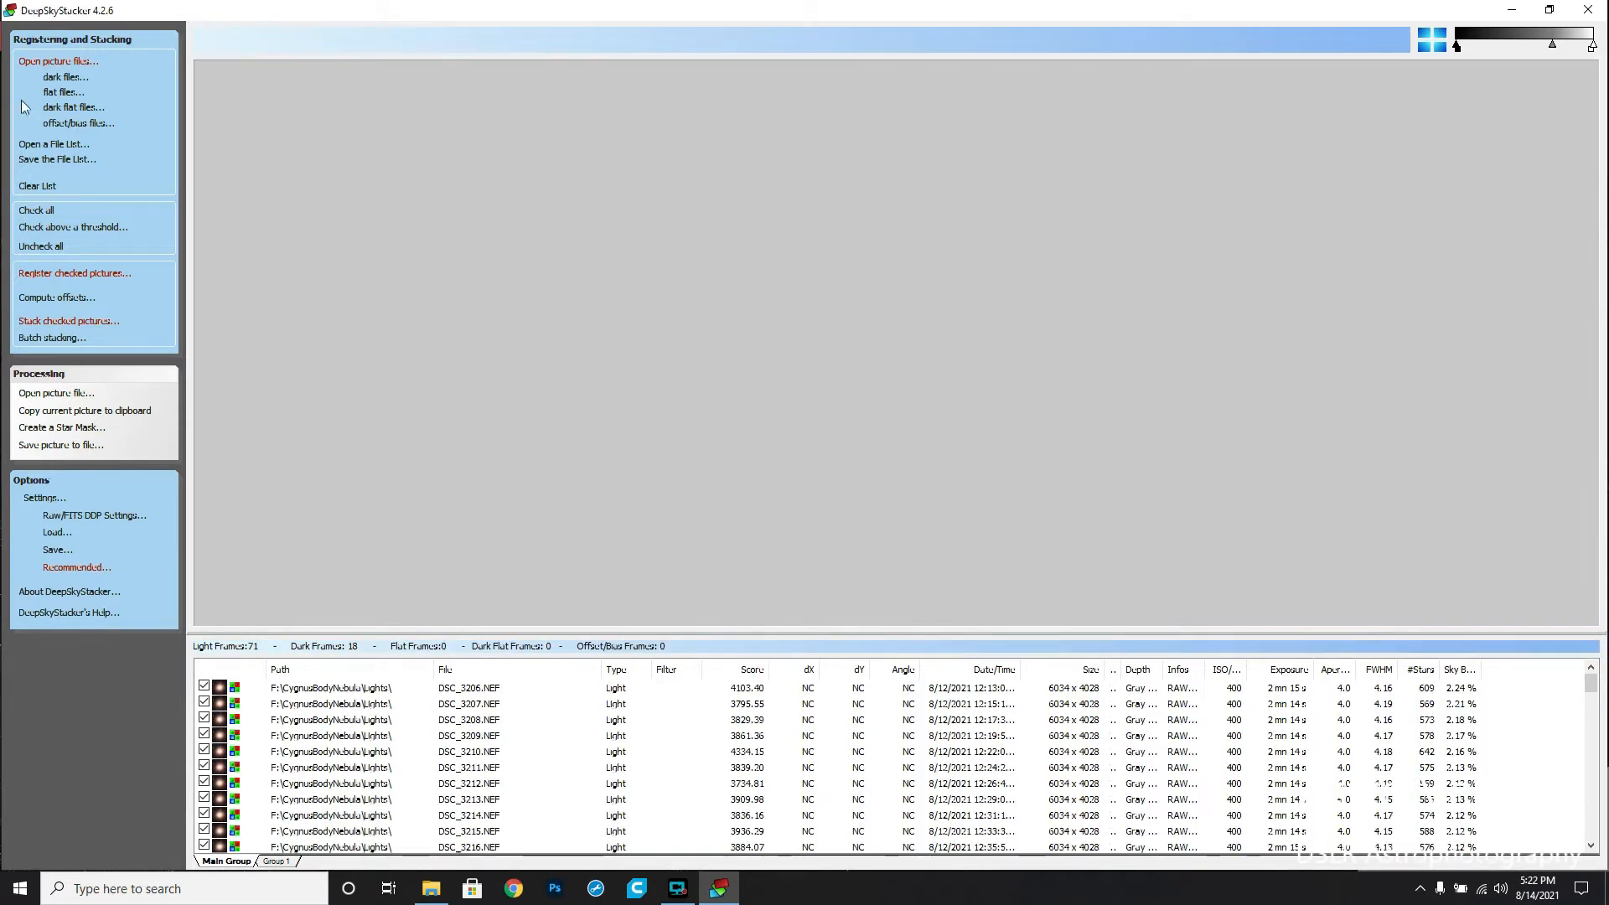
Load DSC_3320.NEF through DSC_3344.NEF from the Flats folder as flat frames, leaving out the master flat
{"action": "left_click", "coordinate": [63, 96]}
{"action": "left_click", "coordinate": [419, 186]}
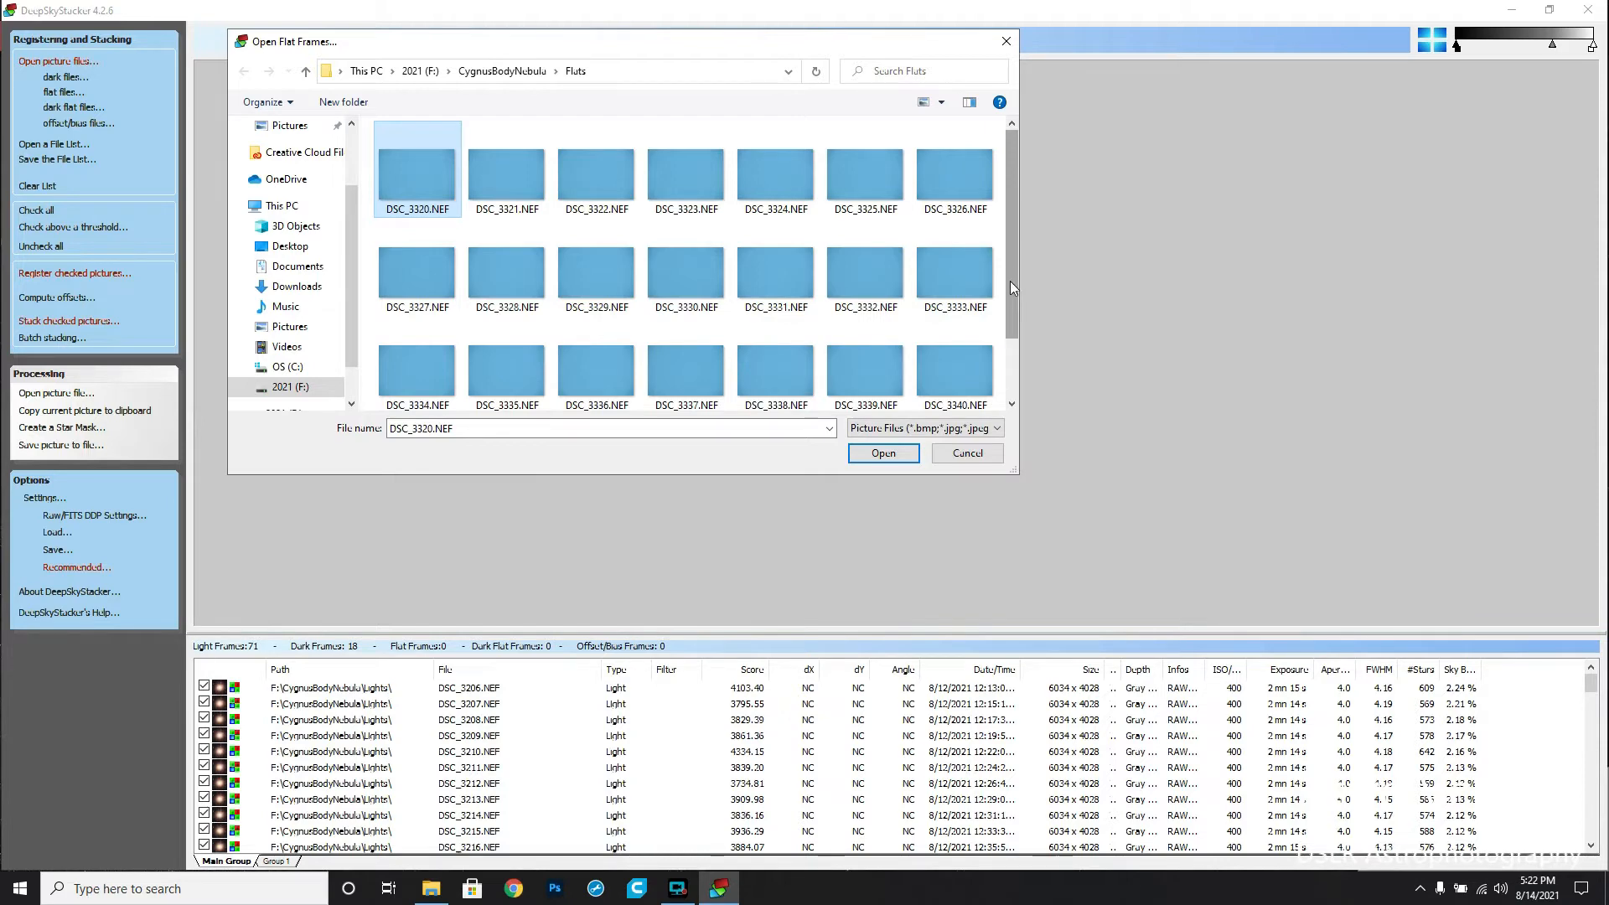
{"action": "left_click_drag", "start_coordinate": [1011, 282], "coordinate": [1021, 353]}
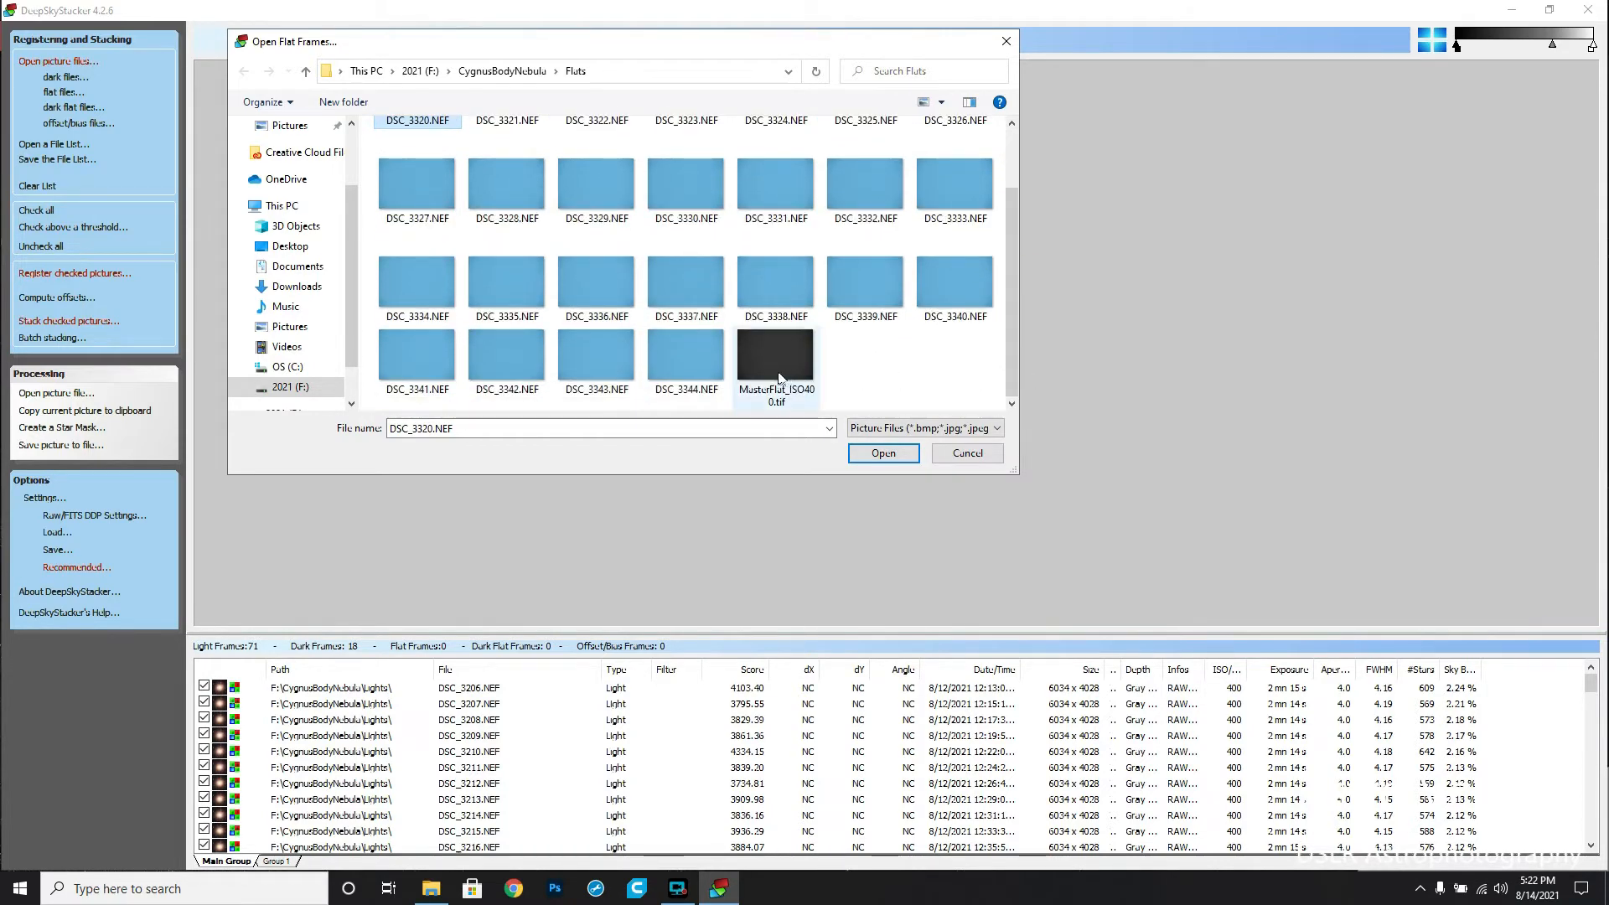
{"action": "left_click", "coordinate": [688, 355], "text": "shift"}
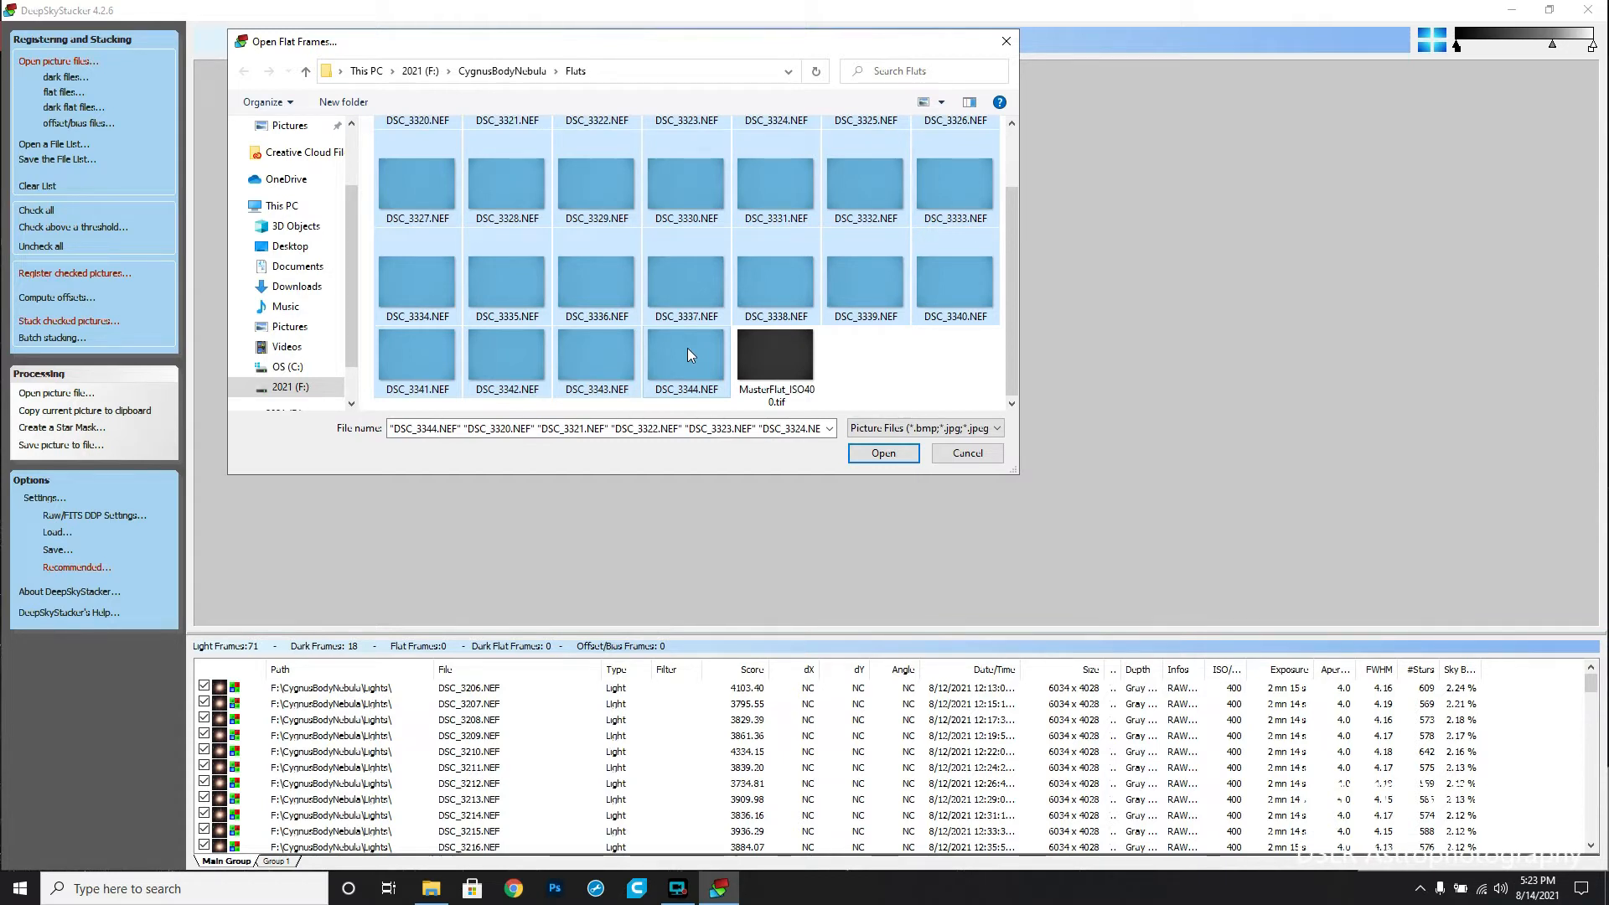
{"action": "left_click", "coordinate": [884, 454]}
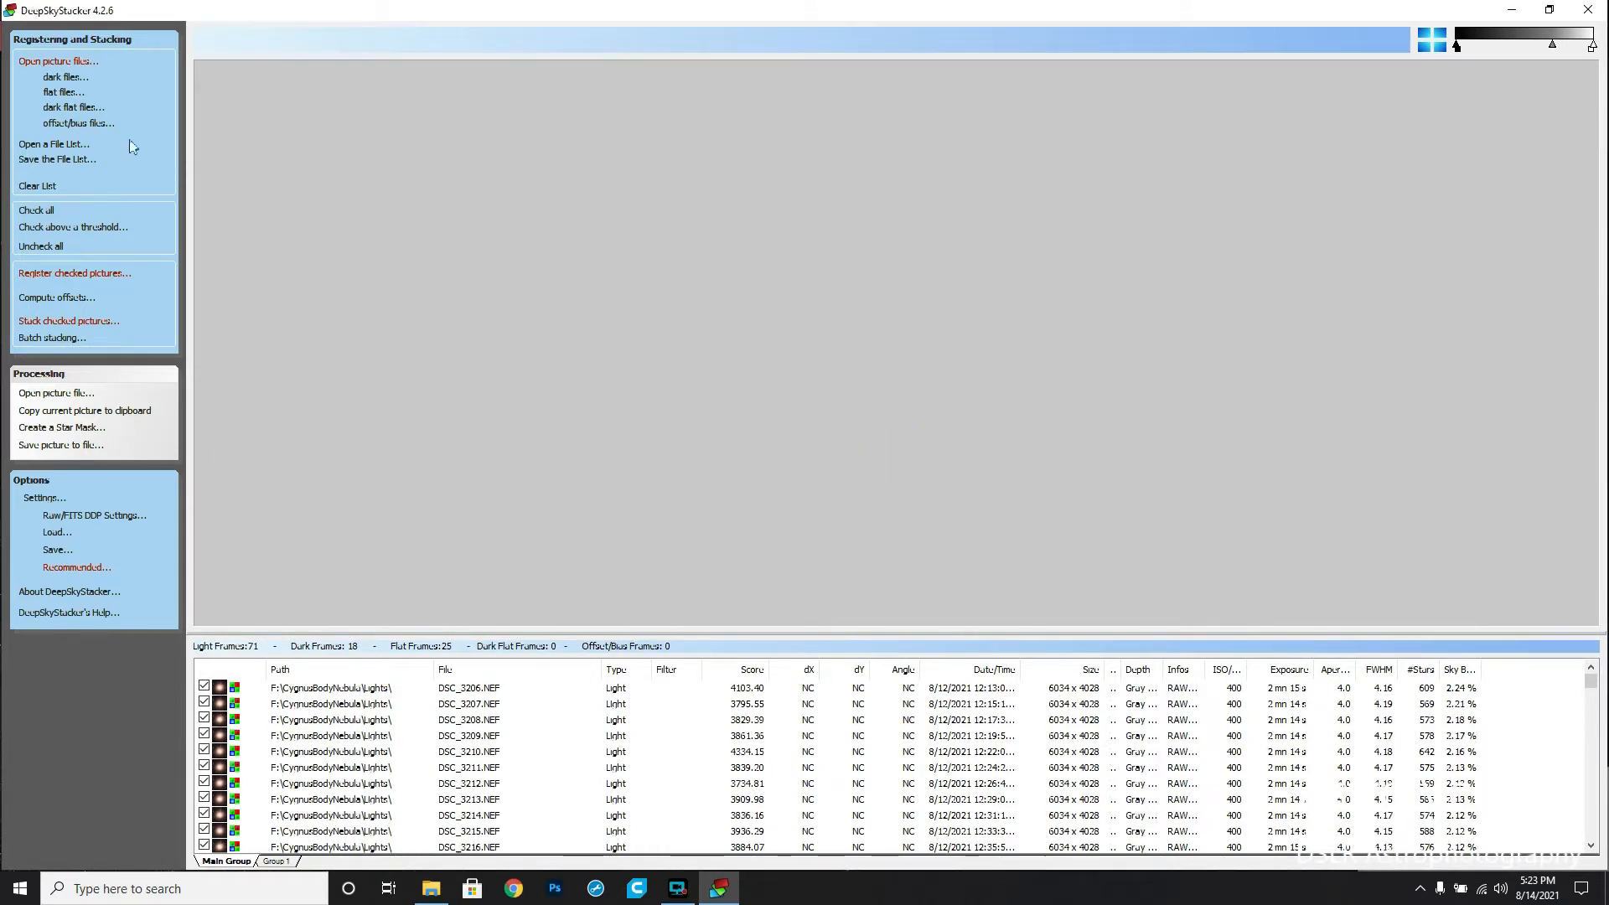
Load DSC_3345.NEF through DSC_3369.NEF from the Flat Darks folder as dark flat frames, leaving out the master dark flat
{"action": "left_click", "coordinate": [69, 115]}
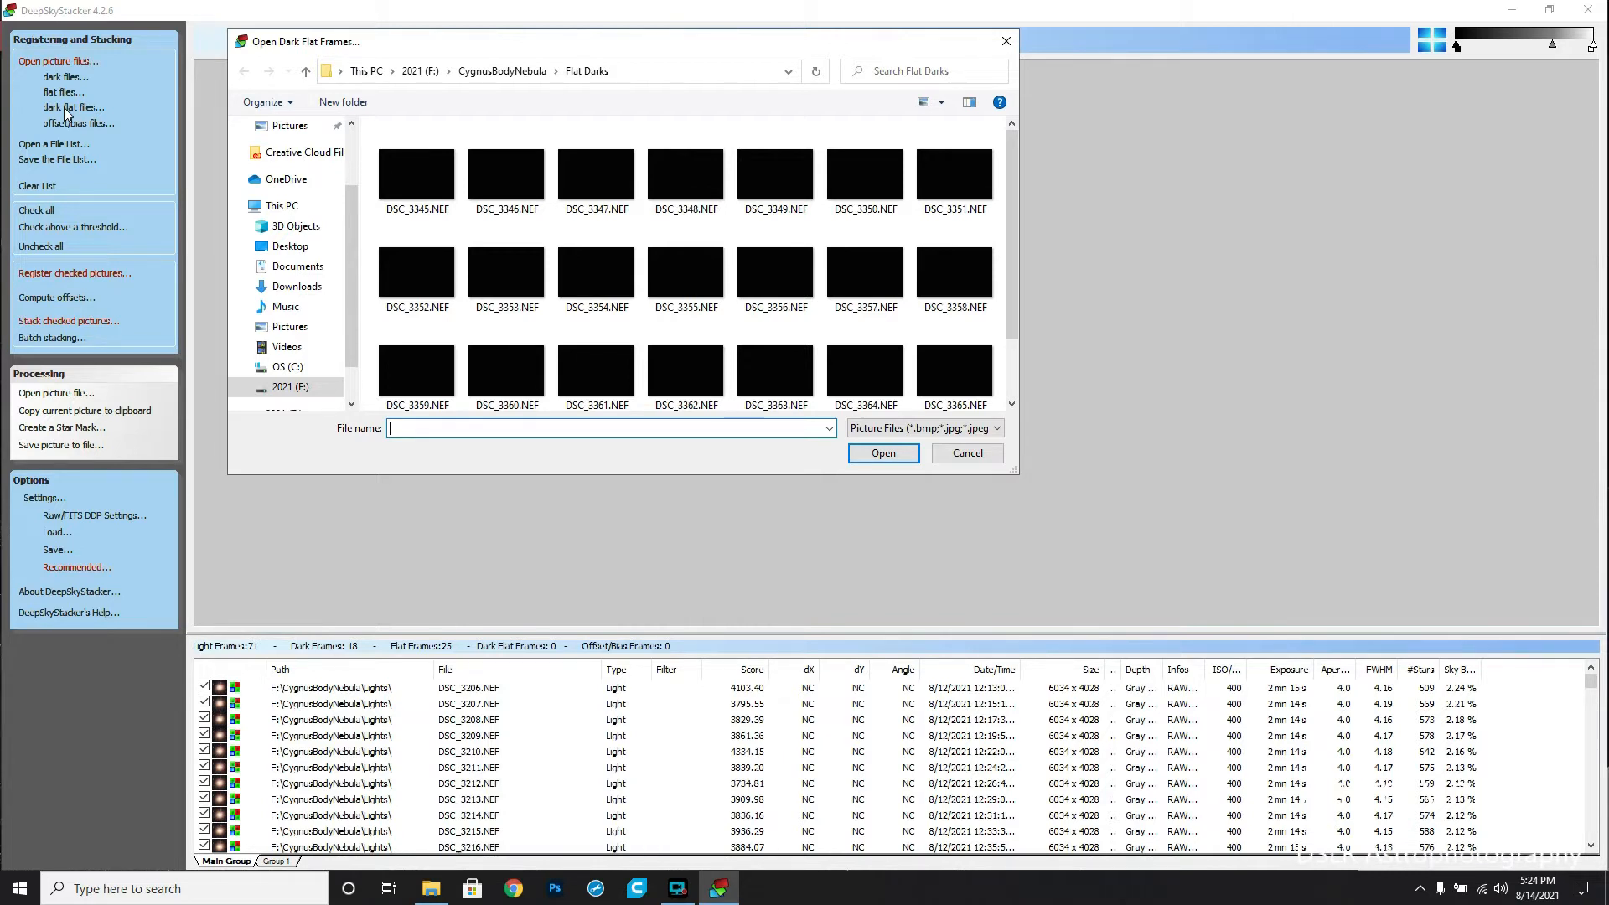
{"action": "left_click", "coordinate": [391, 183]}
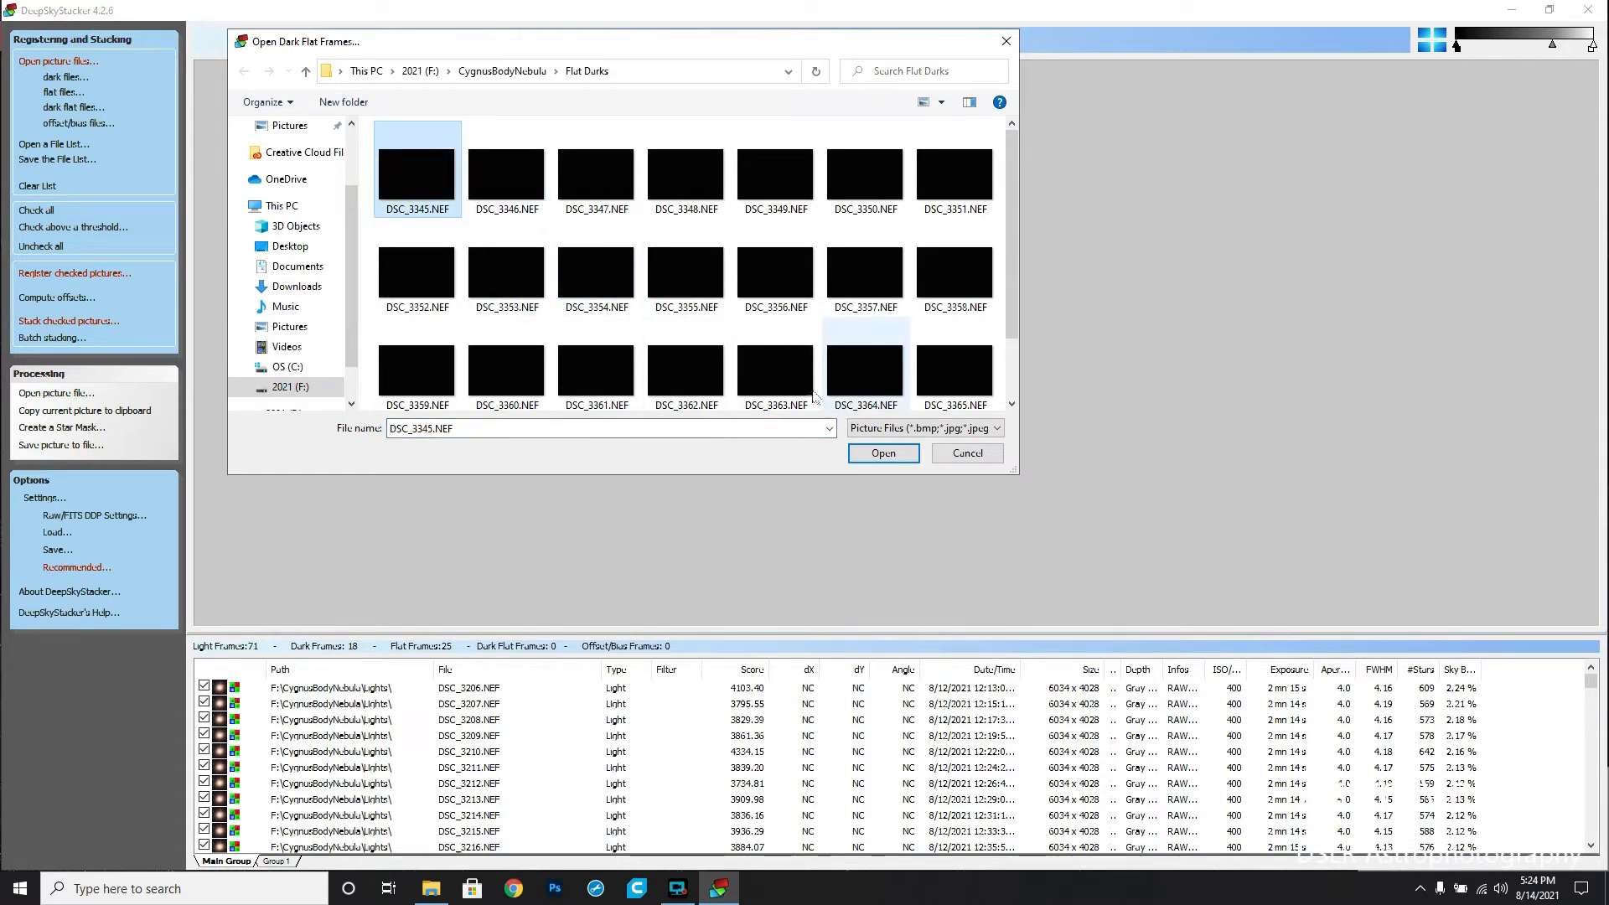
{"action": "scroll", "coordinate": [832, 405], "scroll_direction": "down", "scroll_amount": 2}
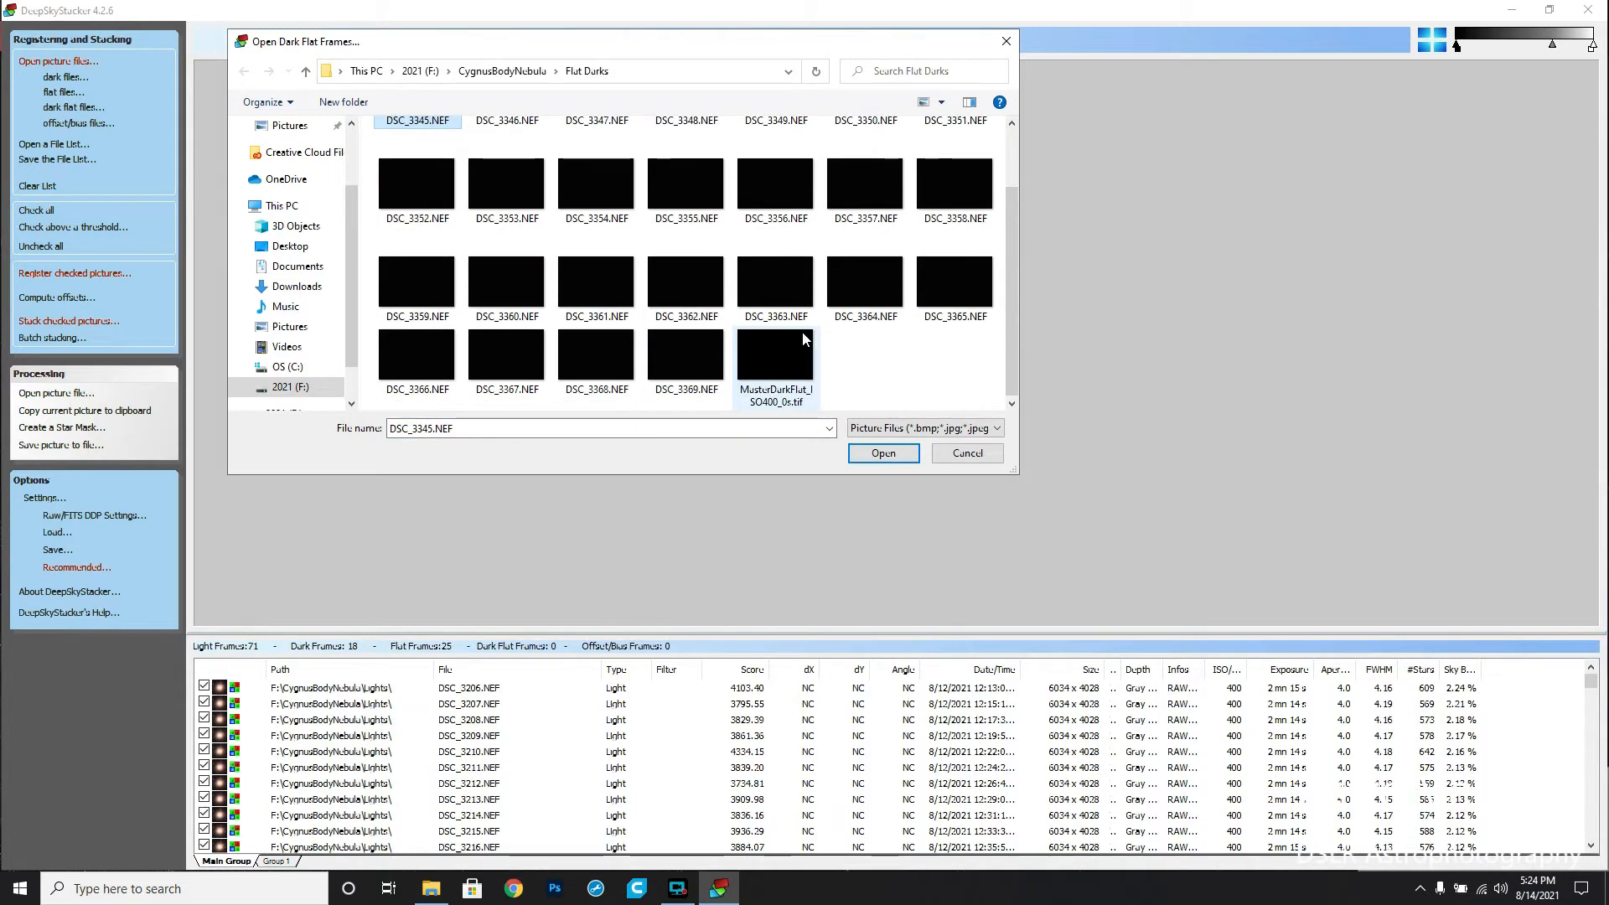
{"action": "left_click", "coordinate": [685, 356], "text": "shift"}
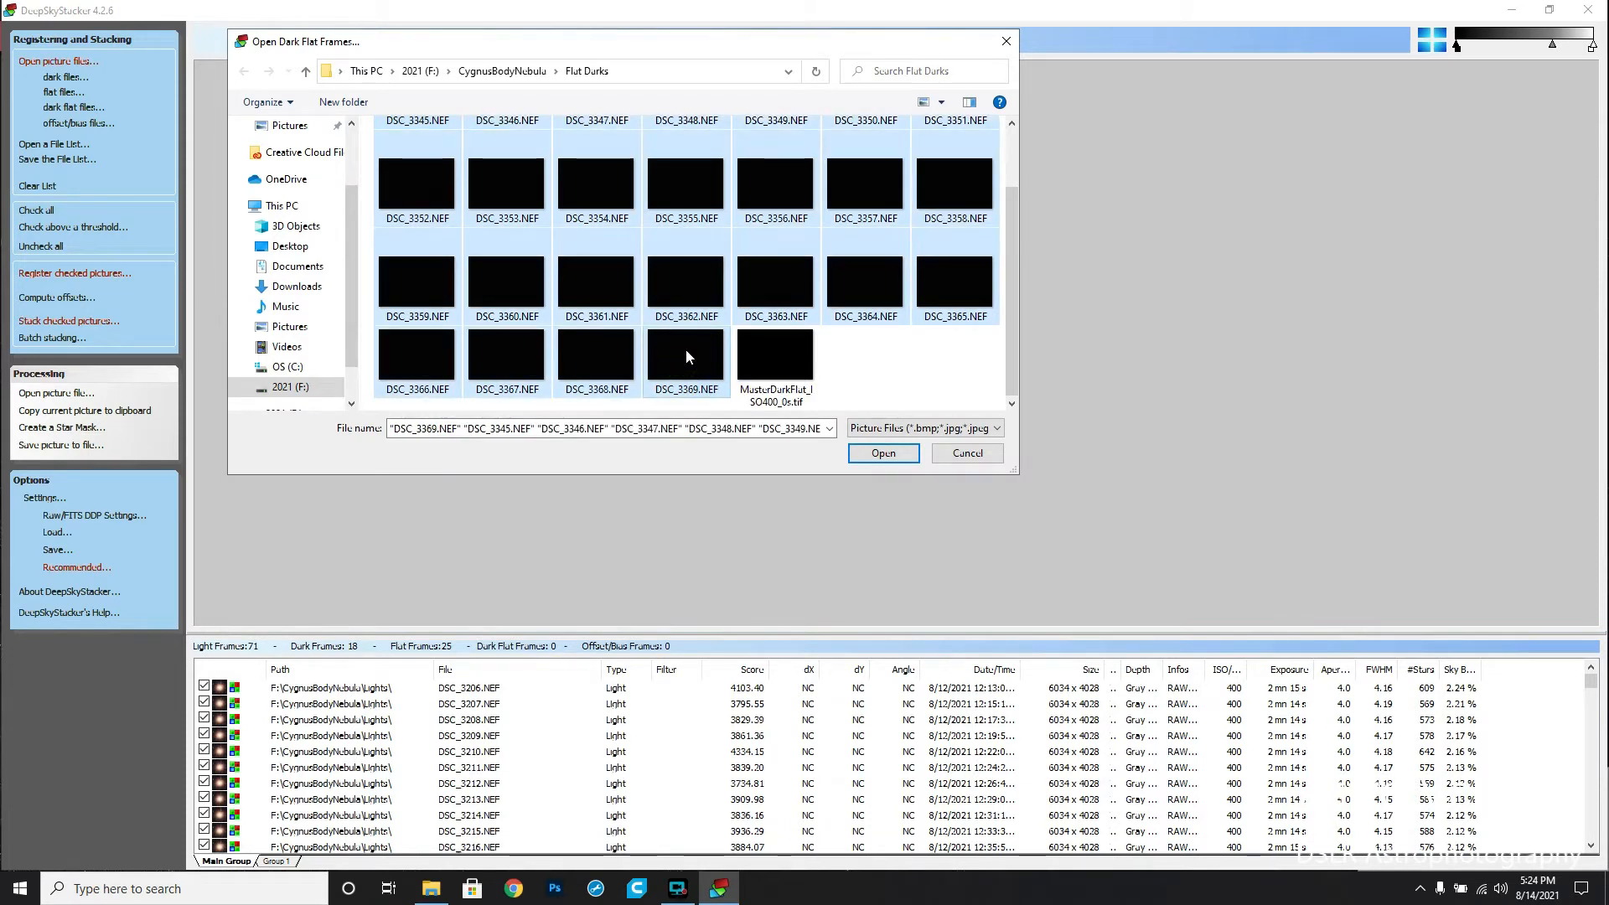
{"action": "left_click", "coordinate": [885, 453]}
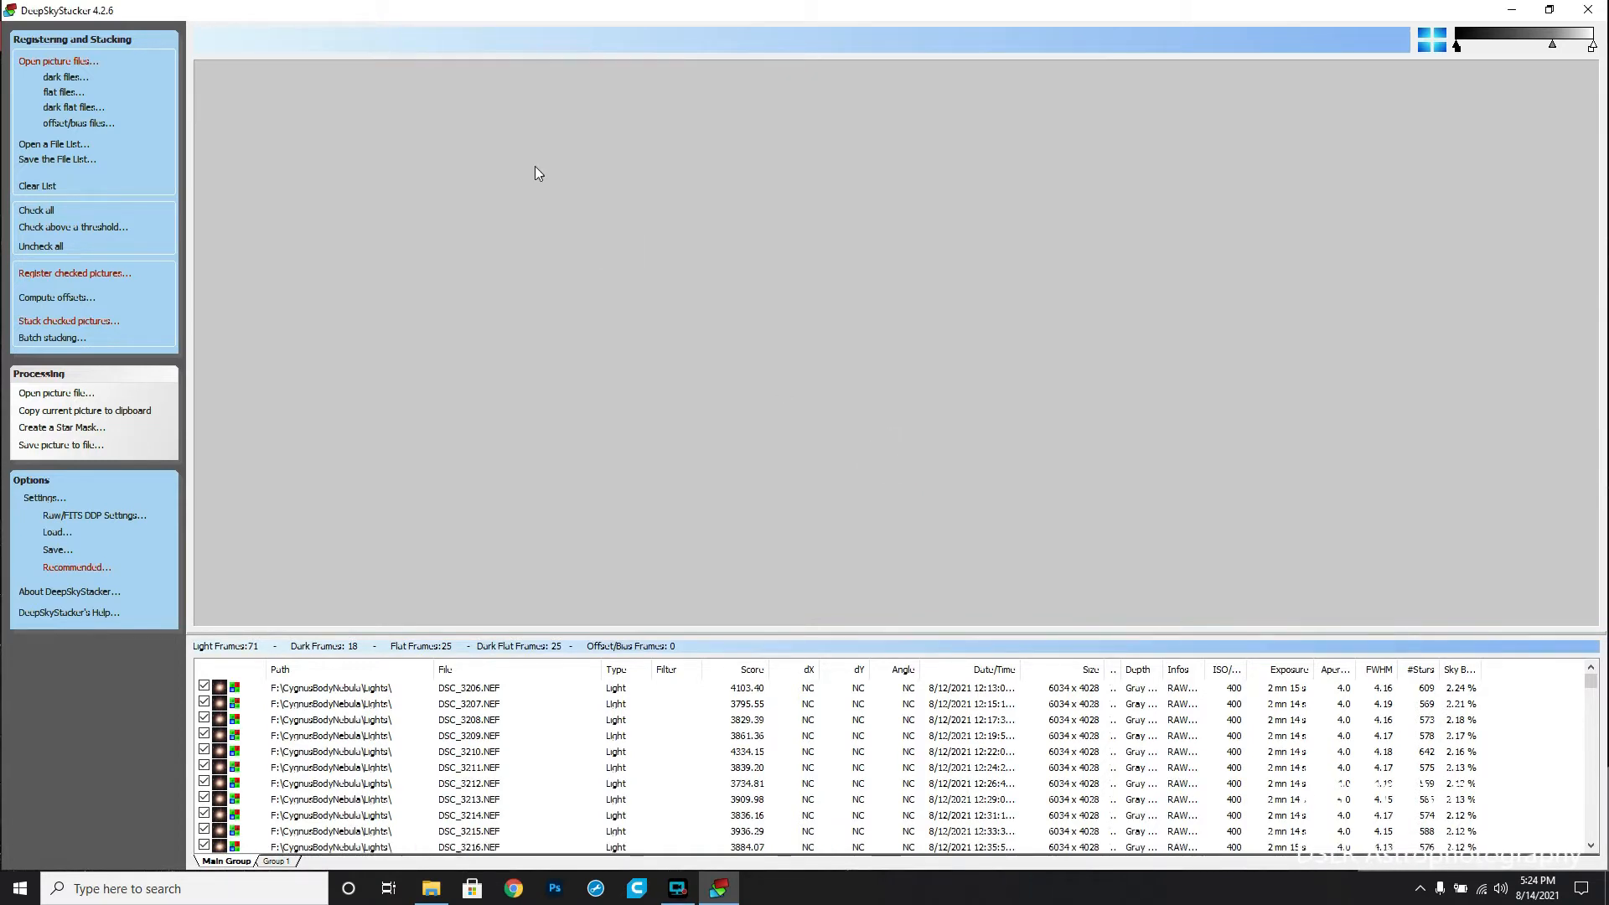
Load DSC_3371.NEF through DSC_3395.NEF from the Bias folder as offset/bias frames, leaving out the master offset
{"action": "left_click", "coordinate": [72, 125]}
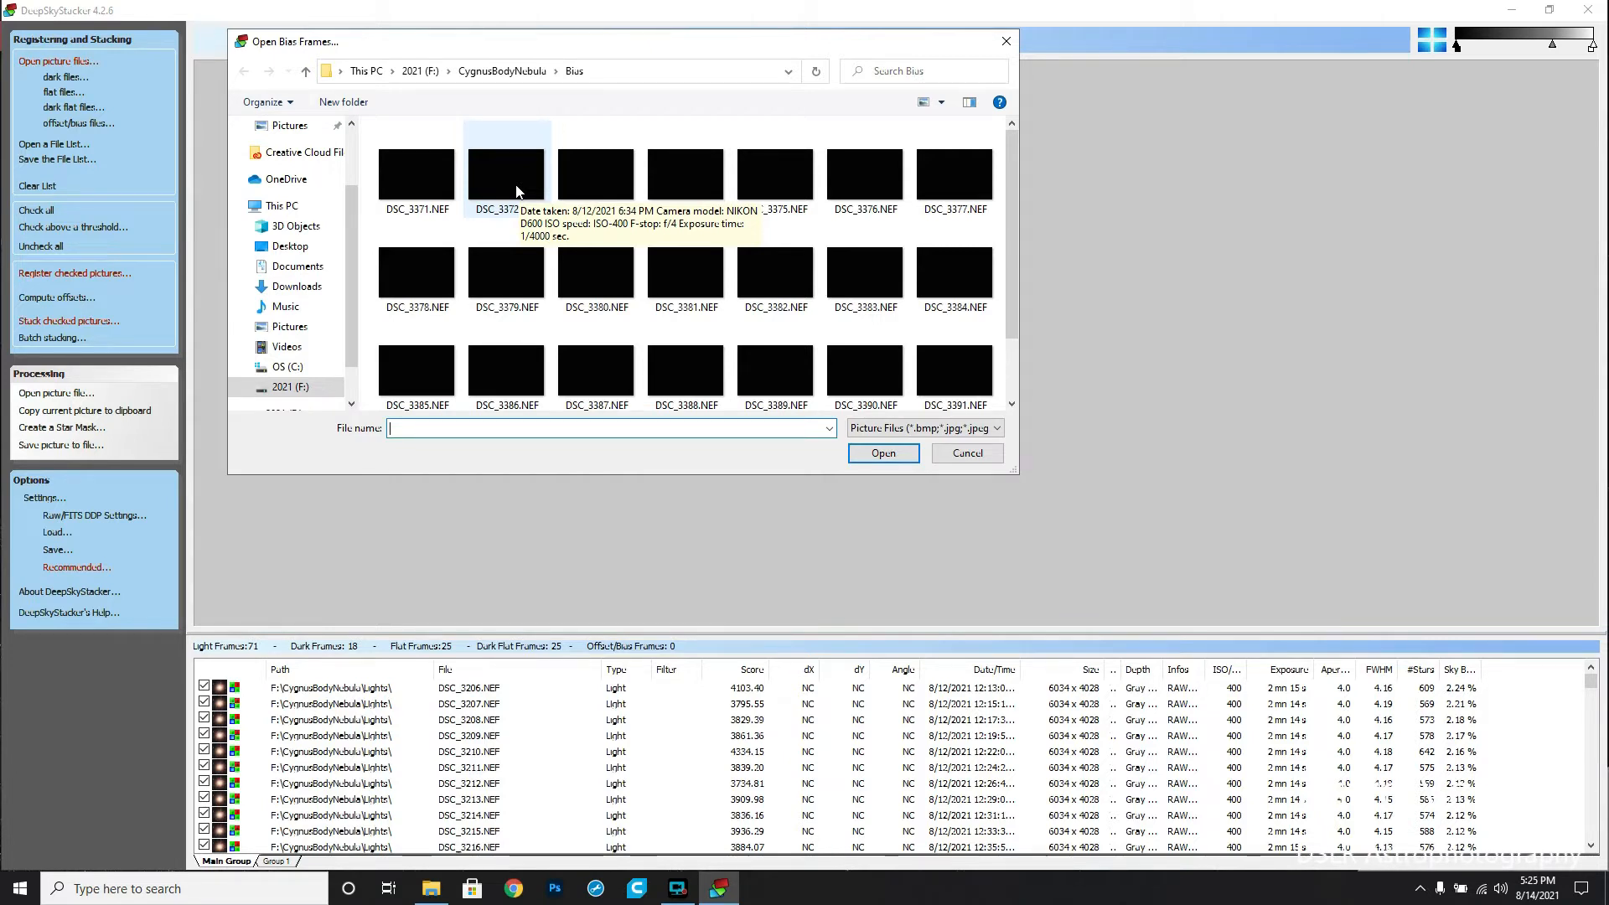
{"action": "left_click", "coordinate": [435, 170]}
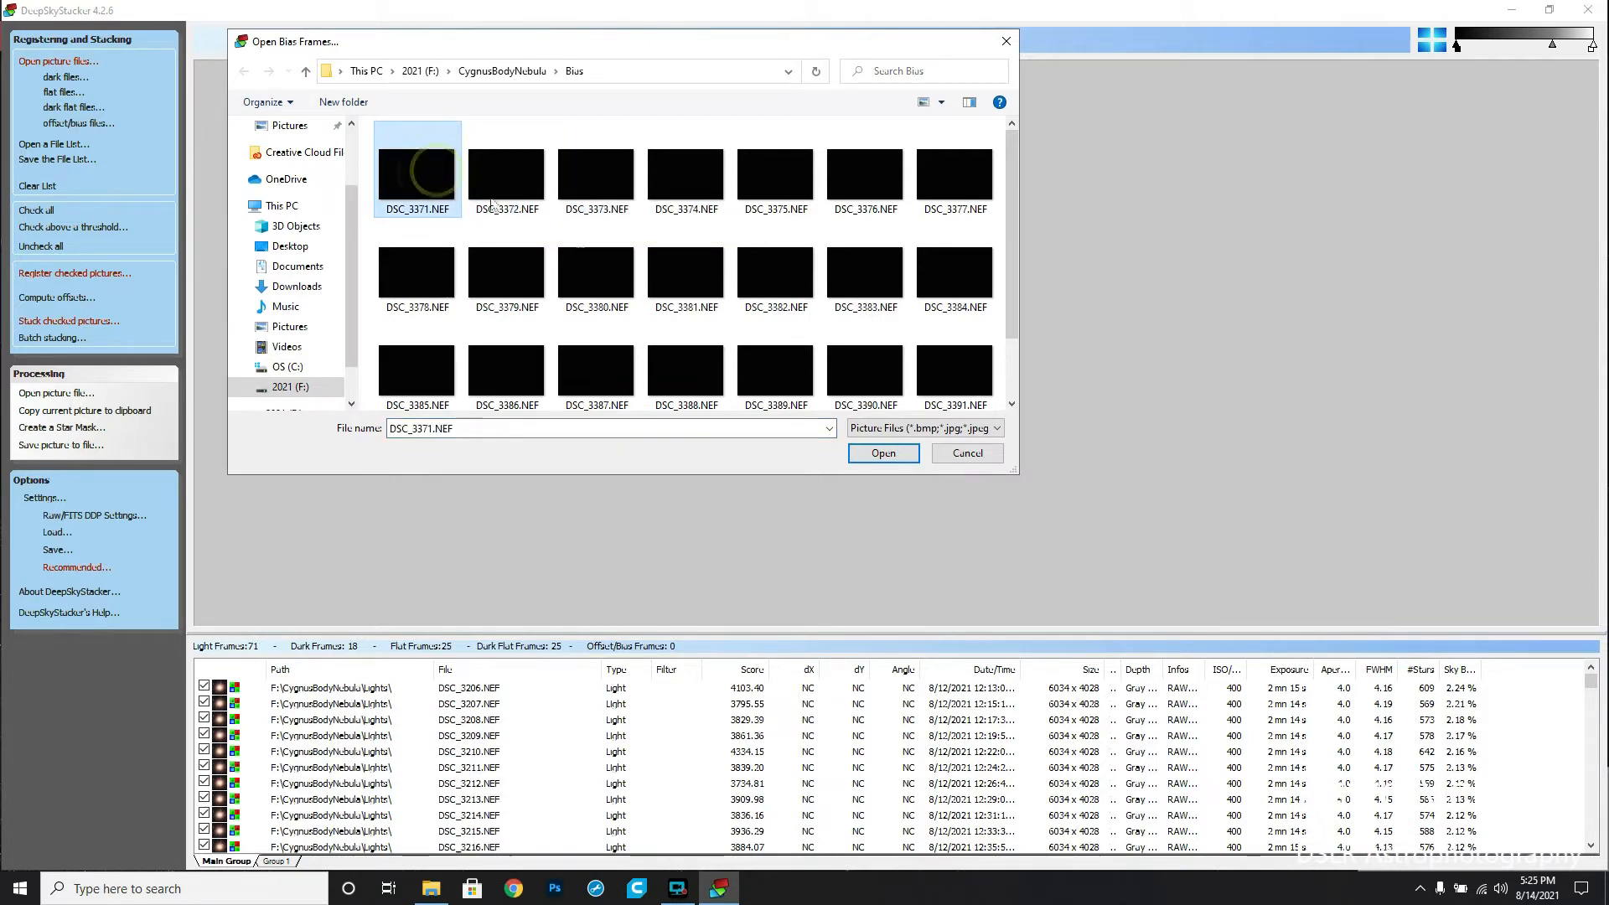
{"action": "left_click", "coordinate": [1012, 404]}
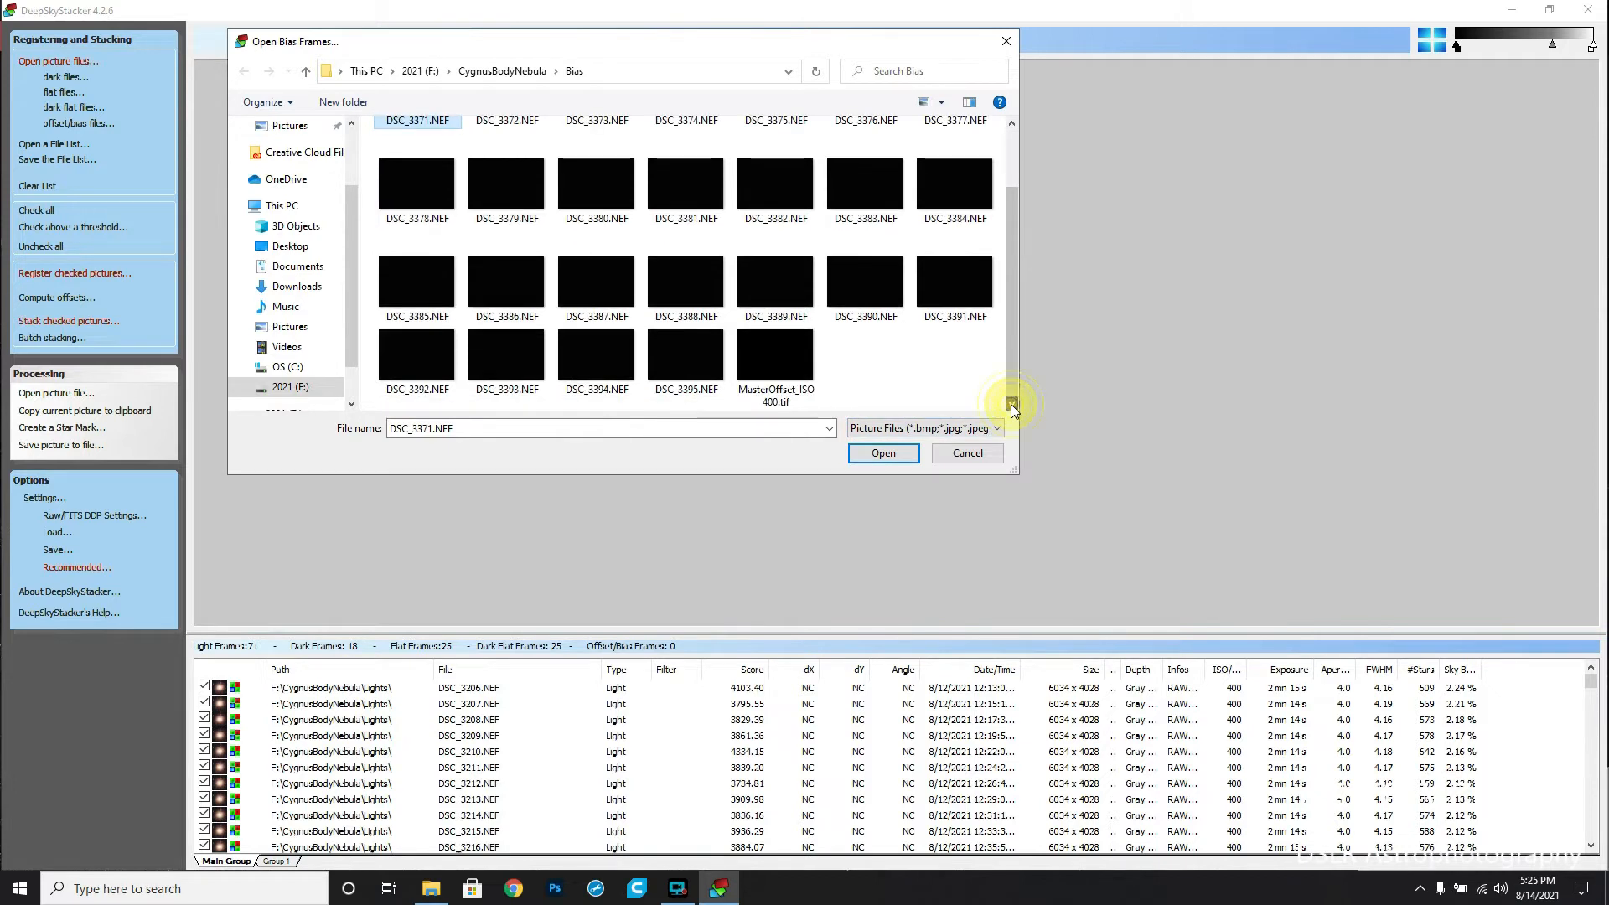
{"action": "left_click", "coordinate": [672, 359], "text": "shift"}
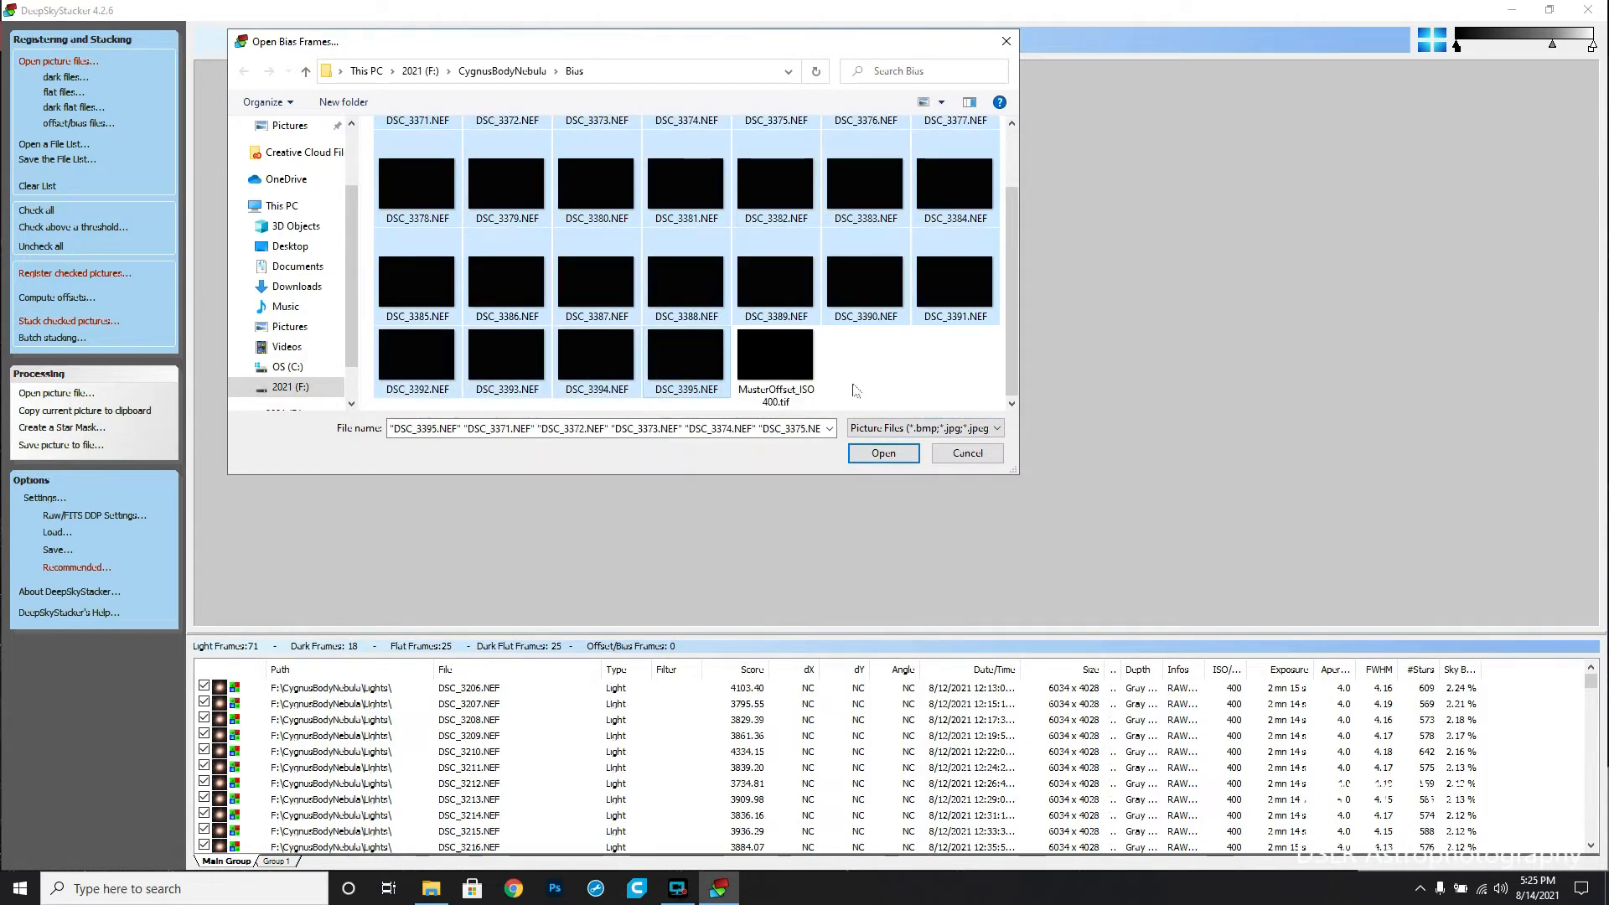
{"action": "left_click", "coordinate": [888, 457]}
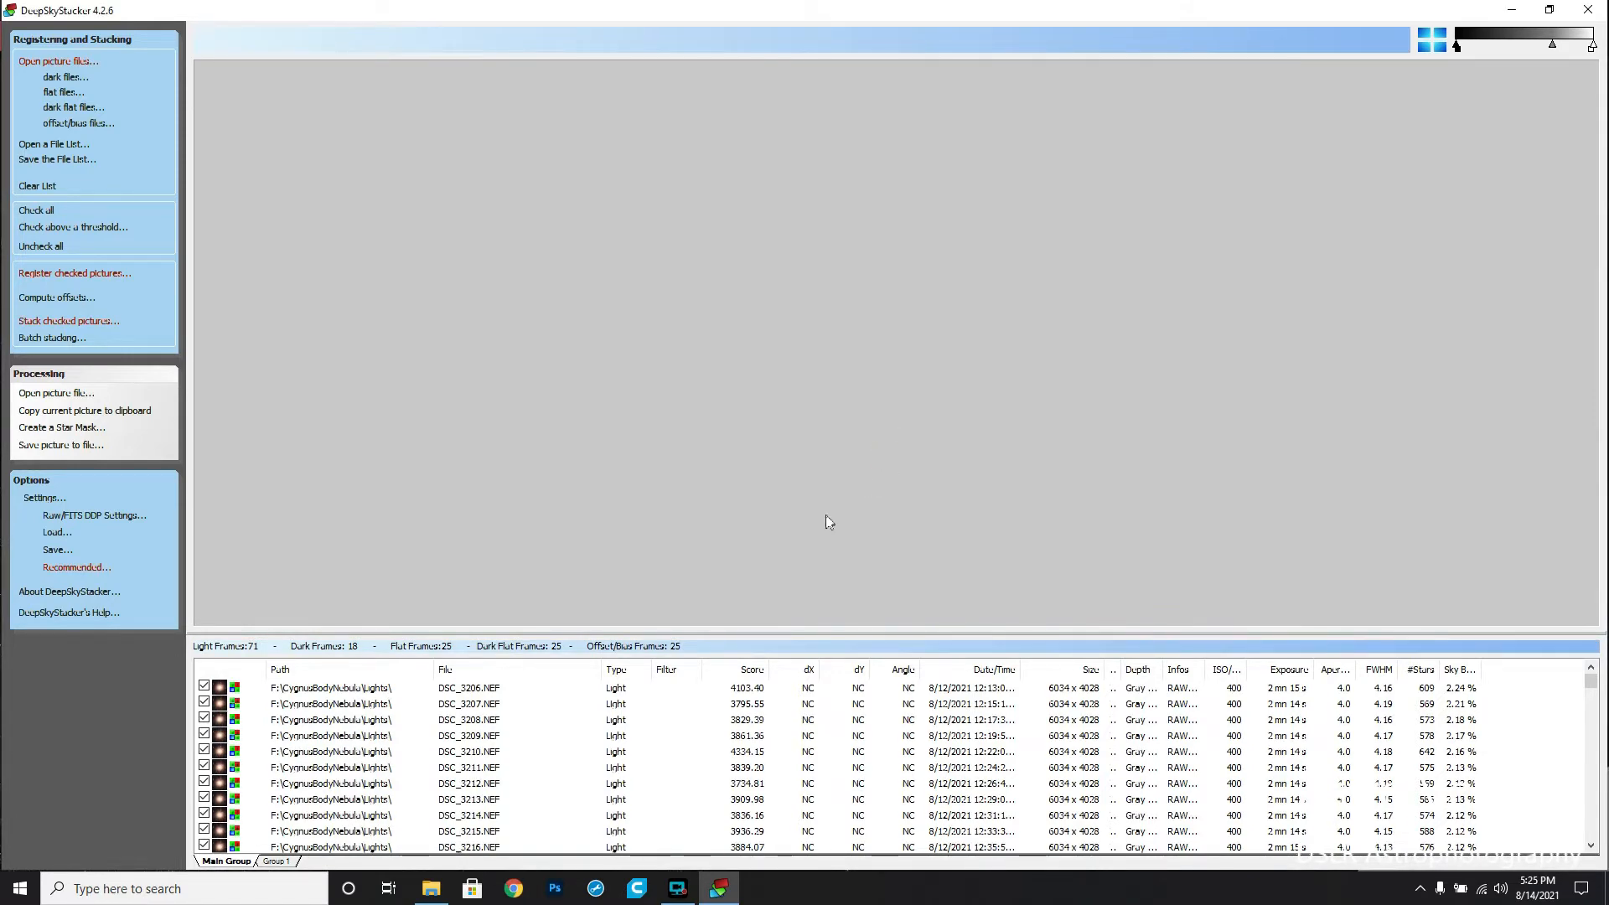
Review the complete list of loaded frames and their checked state
{"action": "scroll", "coordinate": [679, 762], "scroll_direction": "down", "scroll_amount": 3}
{"action": "scroll", "coordinate": [679, 762], "scroll_direction": "down", "scroll_amount": 11}
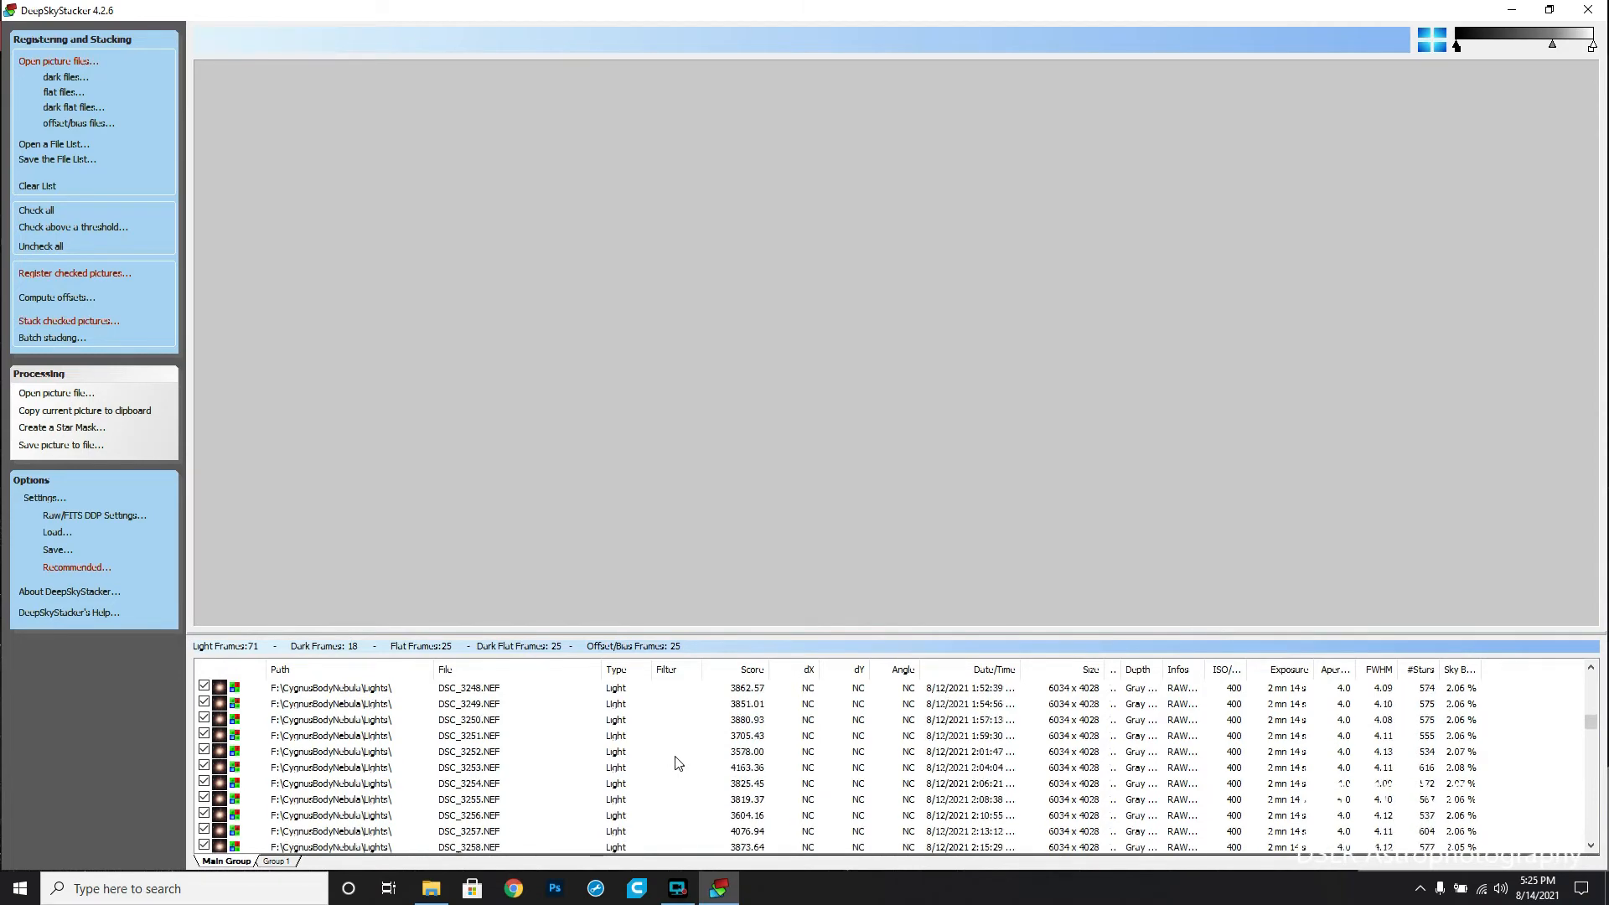
{"action": "scroll", "coordinate": [679, 763], "scroll_direction": "down", "scroll_amount": 20}
{"action": "scroll", "coordinate": [679, 763], "scroll_direction": "down", "scroll_amount": 19}
{"action": "scroll", "coordinate": [679, 763], "scroll_direction": "down", "scroll_amount": 3}
{"action": "scroll", "coordinate": [679, 763], "scroll_direction": "up", "scroll_amount": 20}
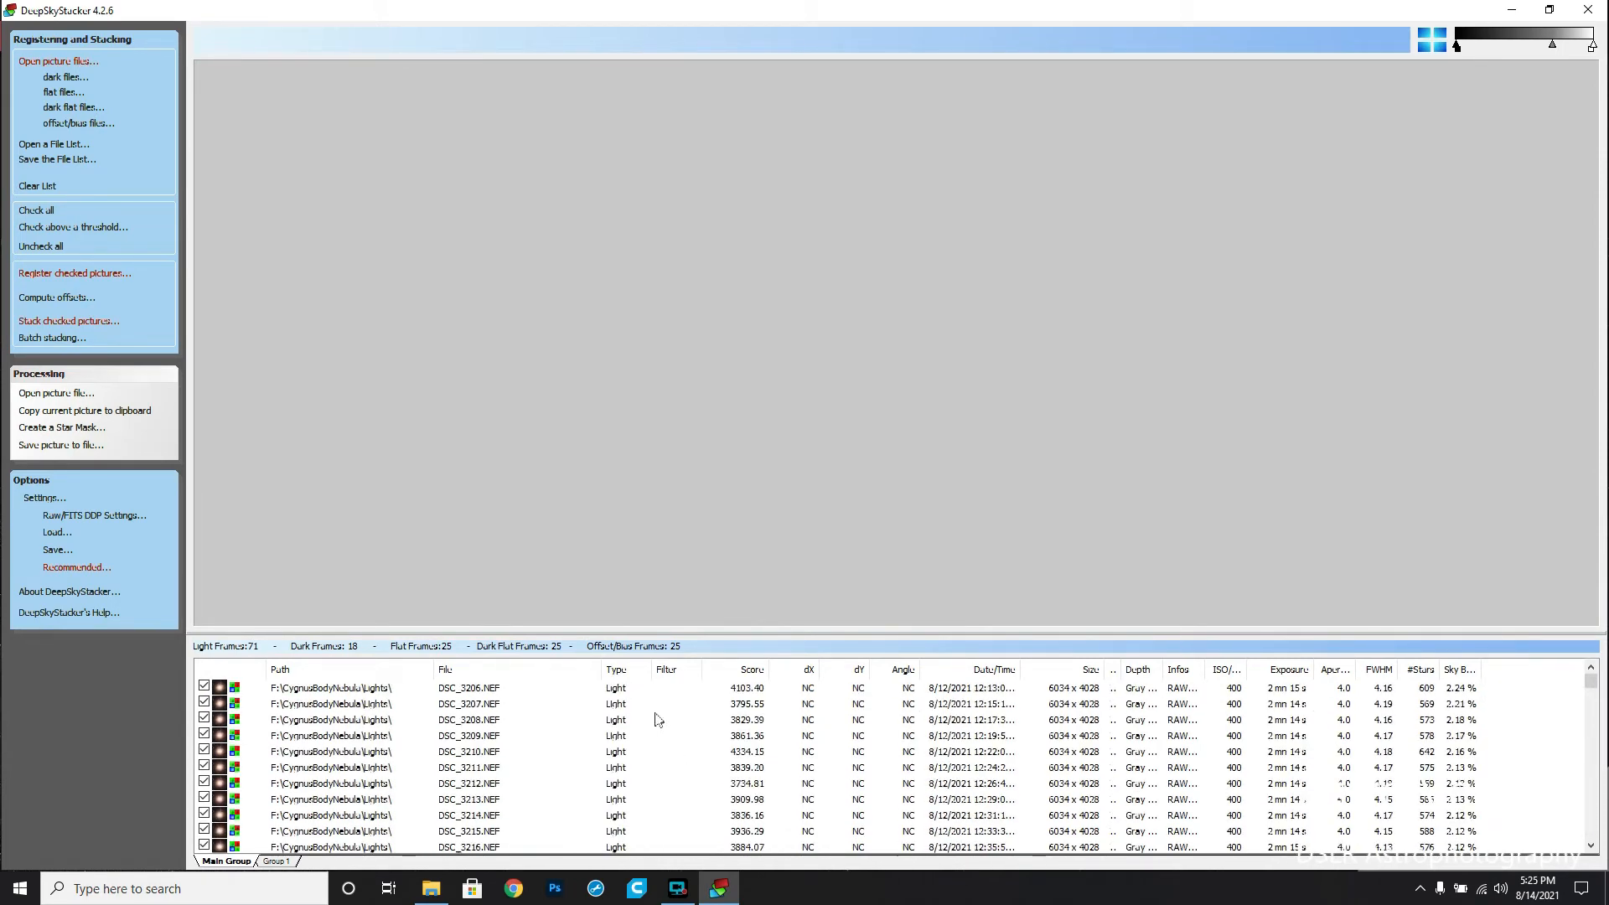
Start registering the checked pictures, keeping re-registration of already registered pictures enabled, and set the best pictures to stack to 100%
{"action": "left_click", "coordinate": [75, 276]}
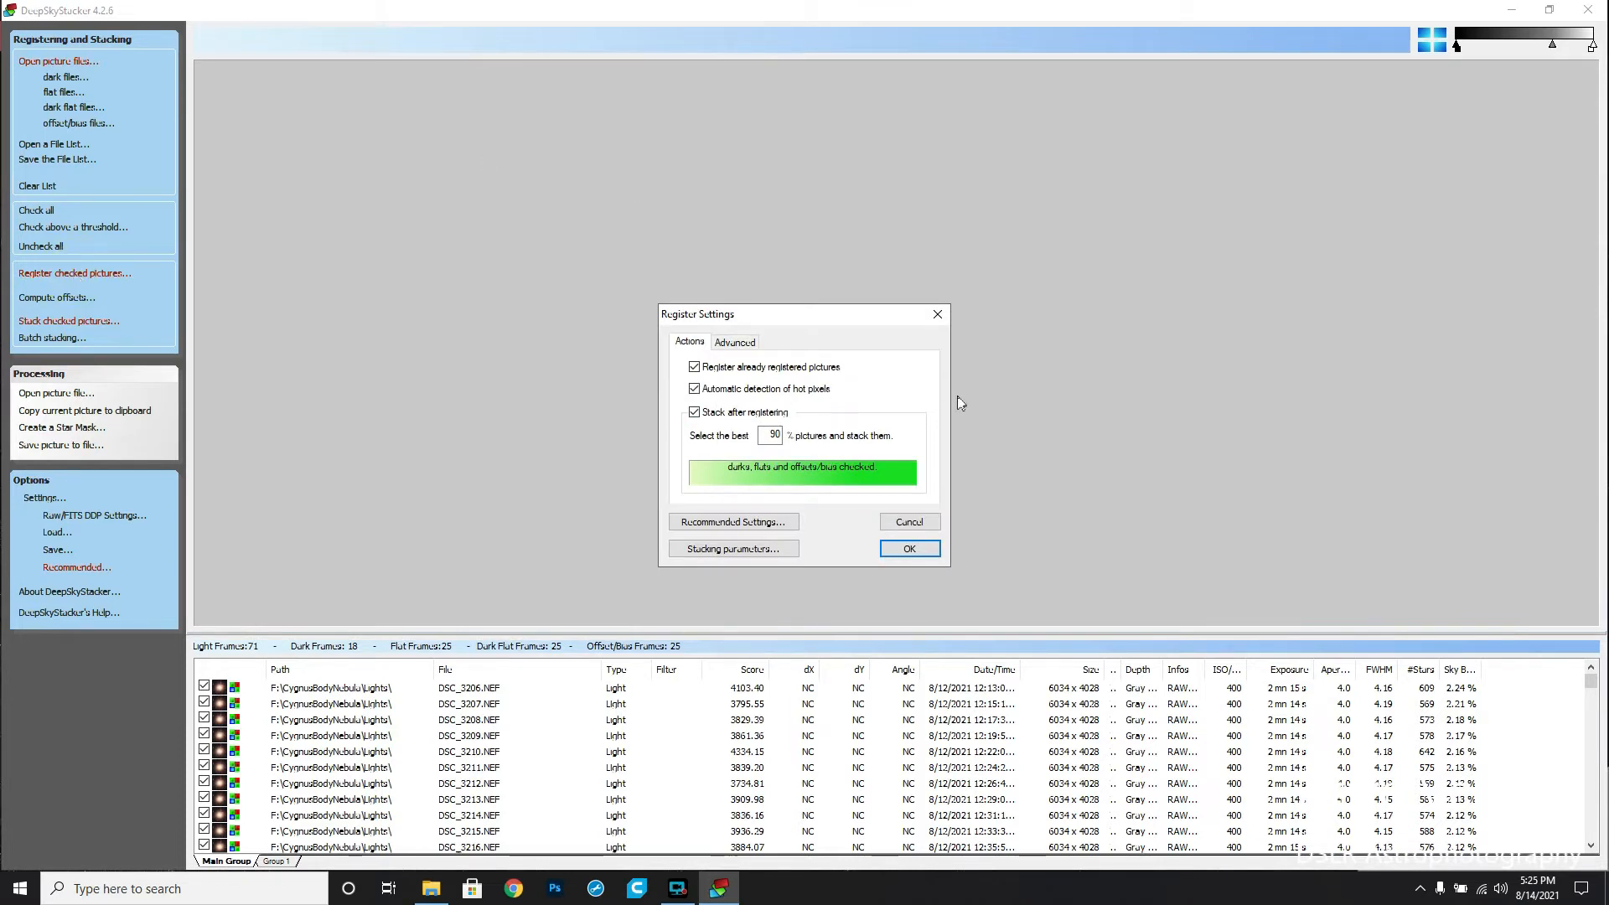
{"action": "left_click", "coordinate": [695, 367]}
{"action": "left_click", "coordinate": [695, 369]}
{"action": "double_click", "coordinate": [771, 434]}
{"action": "type", "text": "100"}
Set the star detection threshold to 47% in the advanced register settings and compute the number of detected stars
{"action": "left_click", "coordinate": [741, 345]}
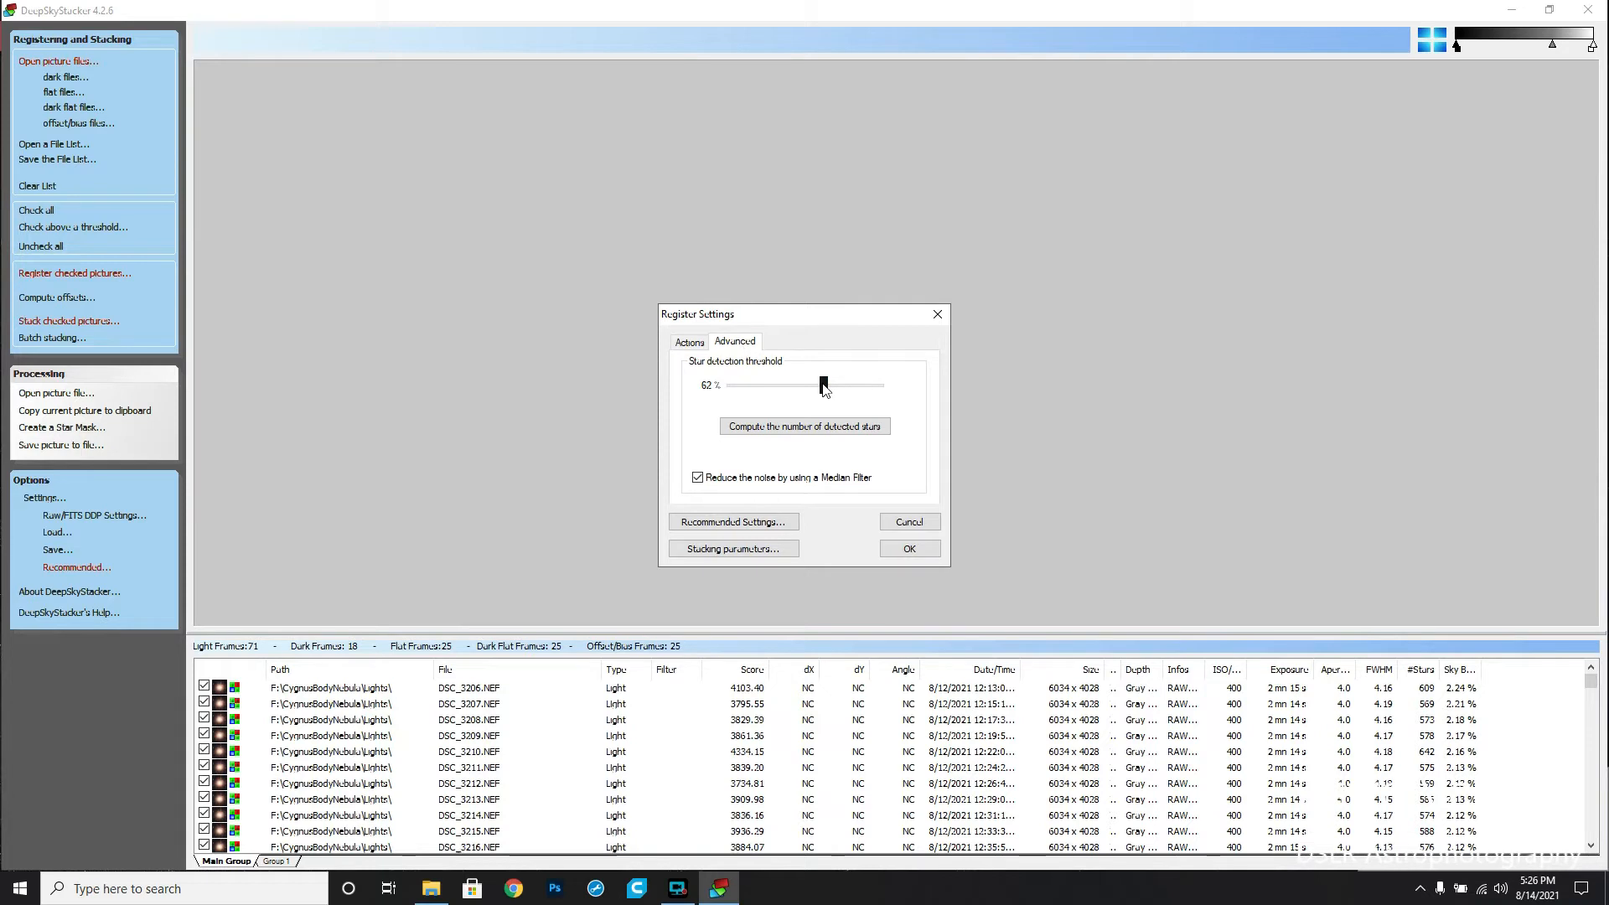
{"action": "mouse_move", "coordinate": [824, 388]}
{"action": "left_mouse_down"}
{"action": "mouse_move", "coordinate": [771, 390]}
{"action": "mouse_move", "coordinate": [800, 391]}
{"action": "left_mouse_up"}
{"action": "left_click", "coordinate": [802, 429]}
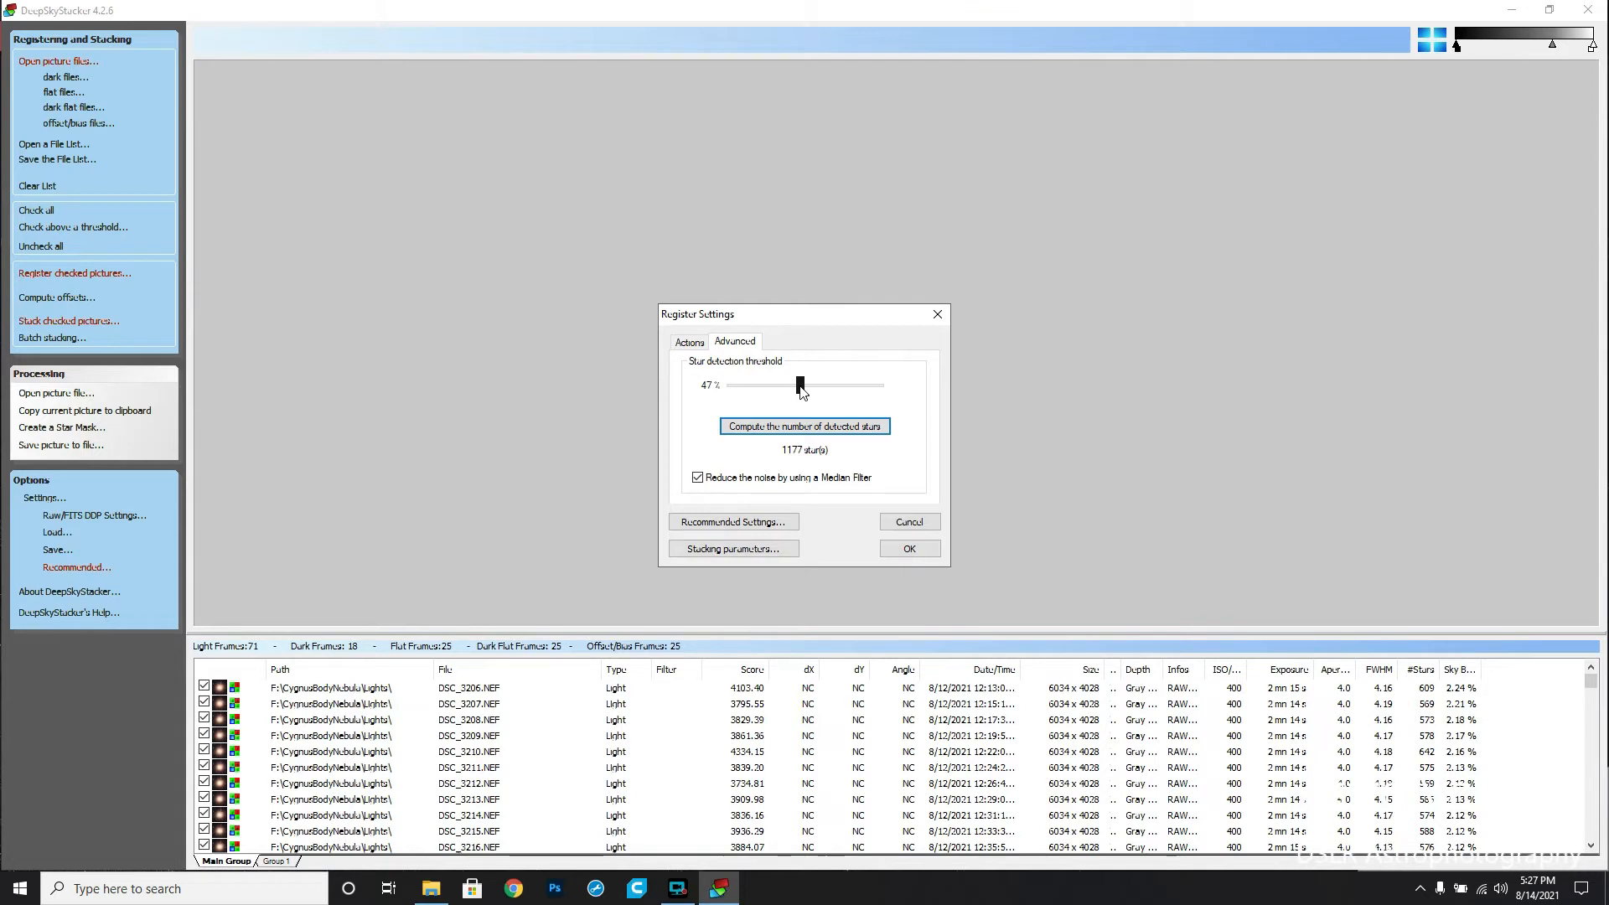
Try star detection thresholds of 65% and 75%, computing the number of detected stars for each
{"action": "left_click_drag", "start_coordinate": [800, 388], "coordinate": [828, 389]}
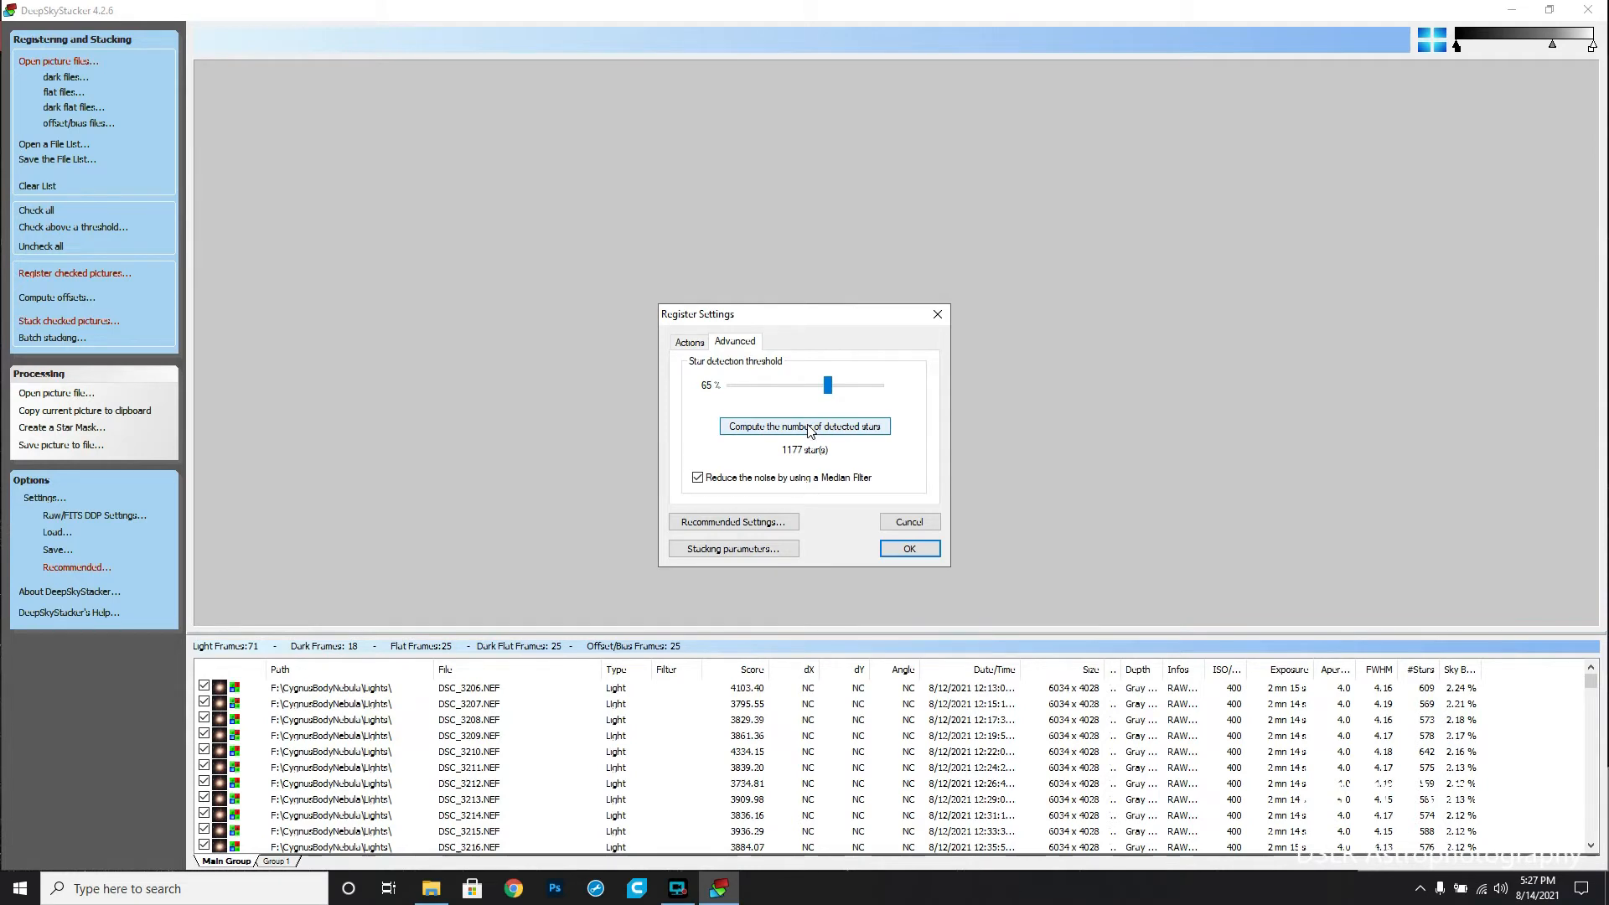
{"action": "key", "text": "Return"}
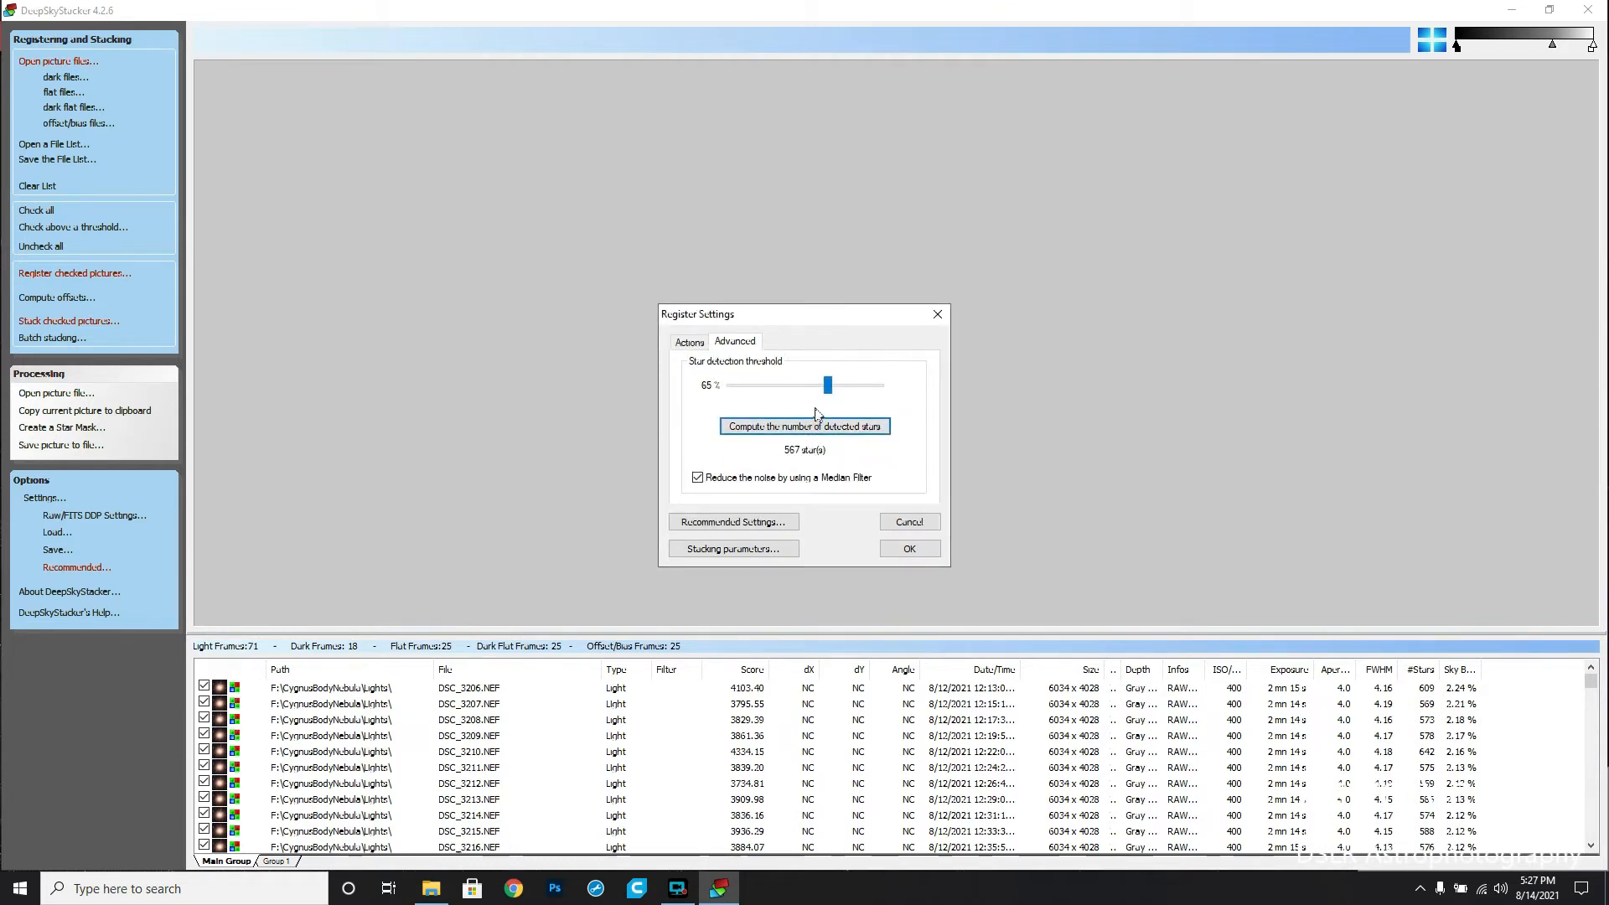
{"action": "left_click", "coordinate": [829, 391]}
{"action": "left_click_drag", "start_coordinate": [832, 396], "coordinate": [845, 399]}
{"action": "left_click", "coordinate": [827, 428]}
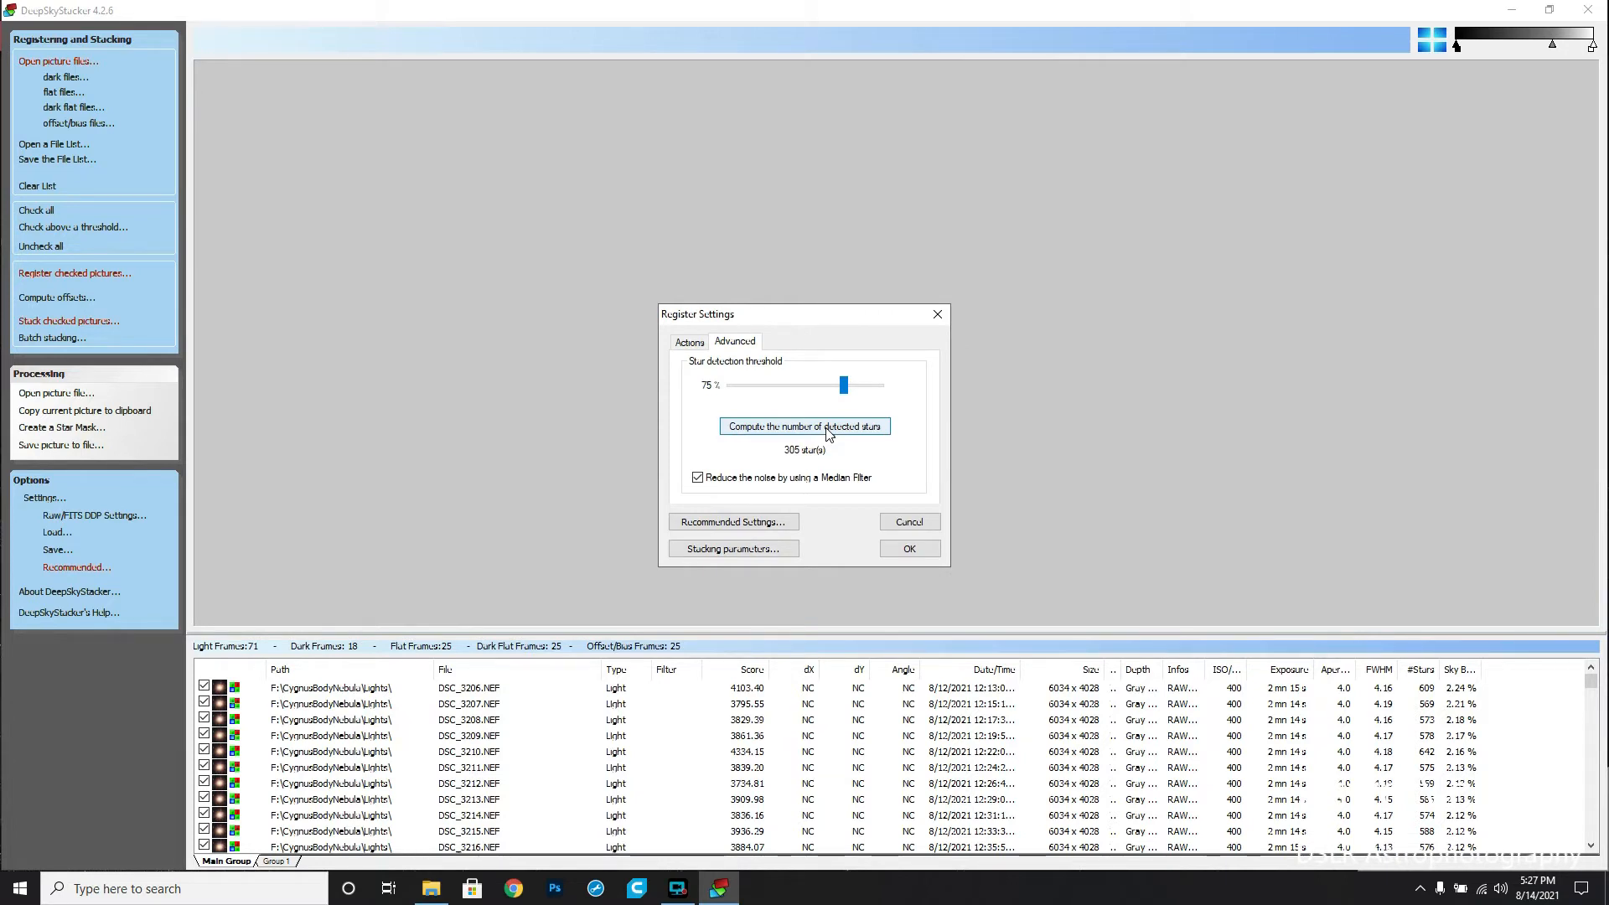
Set the star detection threshold to 82%, compute the detected stars, and start registering and stacking with the listed stacking steps
{"action": "left_click_drag", "start_coordinate": [843, 385], "coordinate": [855, 393]}
{"action": "left_click", "coordinate": [831, 424]}
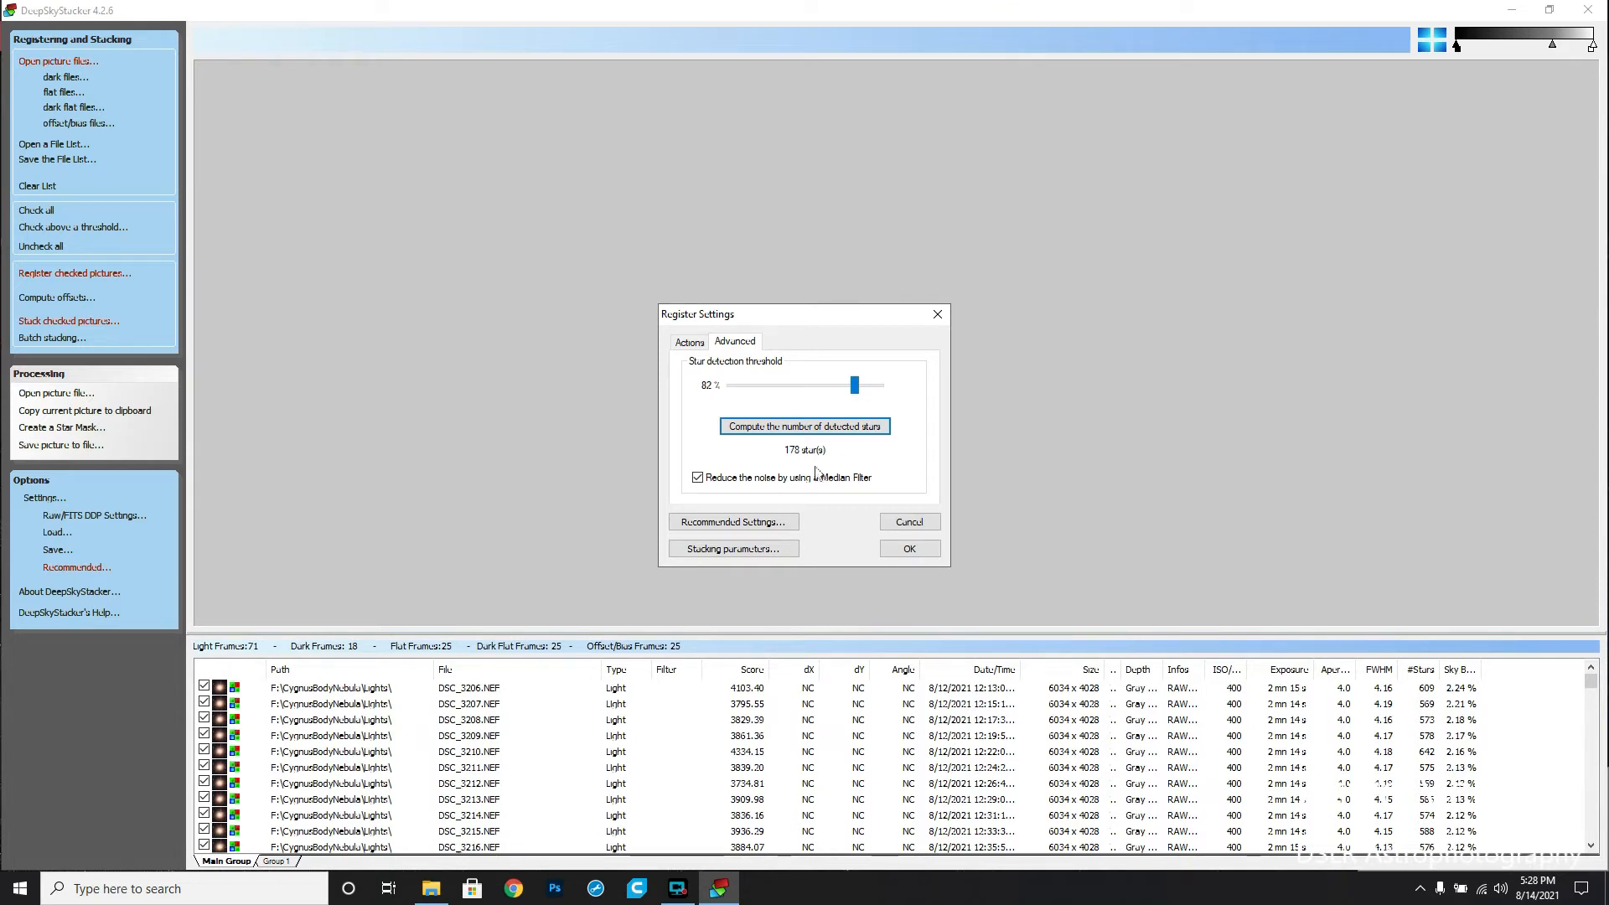
{"action": "left_click", "coordinate": [911, 549]}
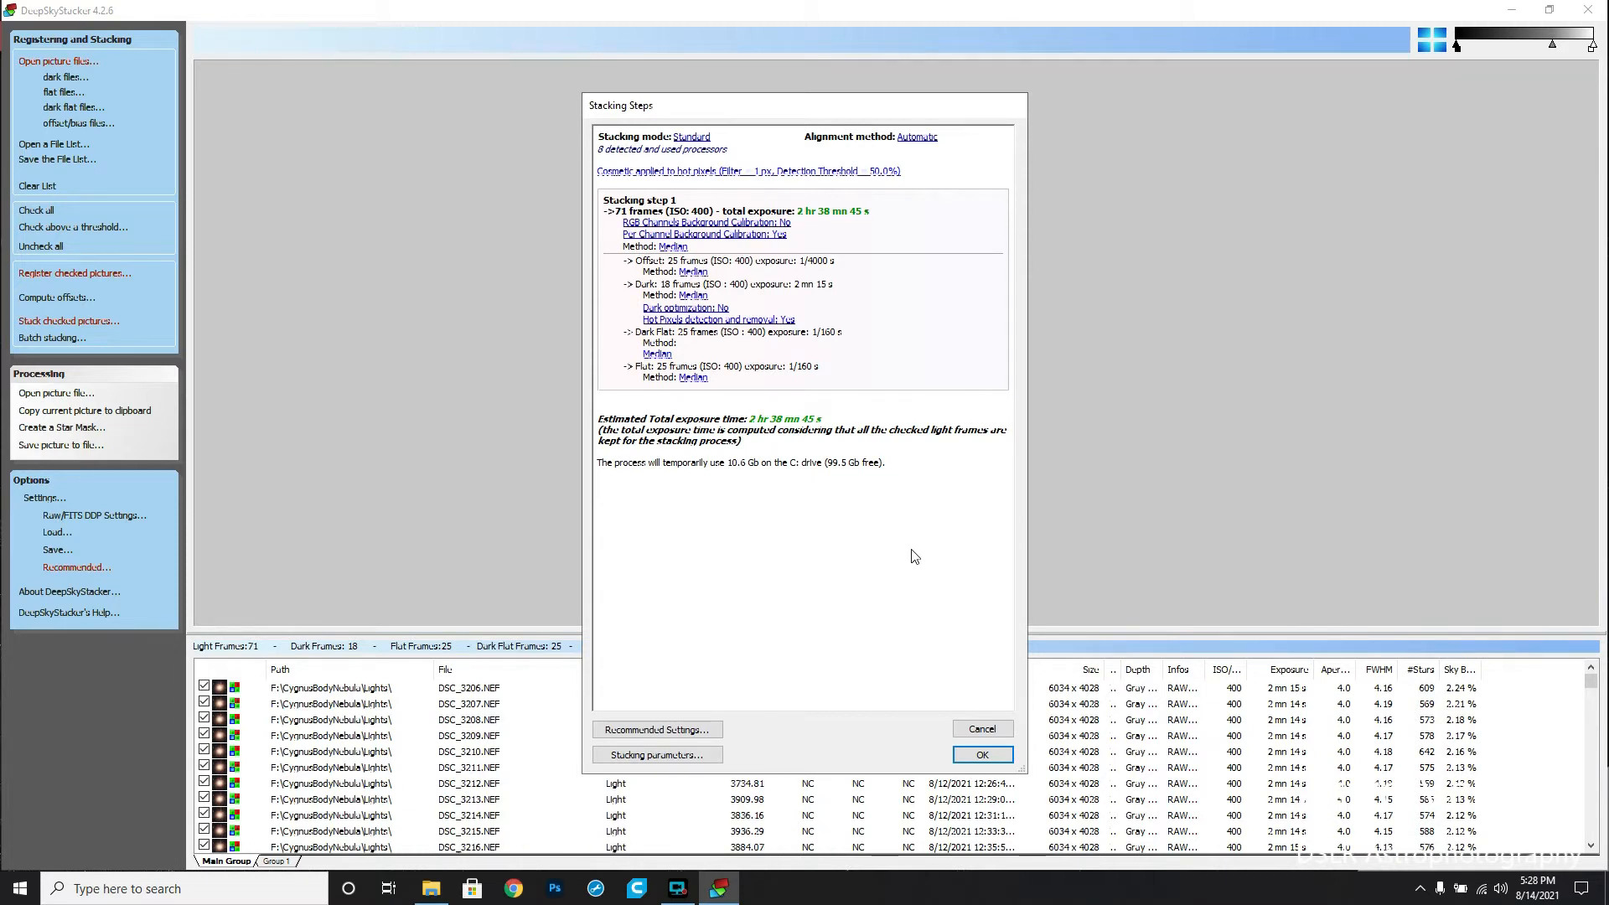
{"action": "left_click", "coordinate": [994, 759]}
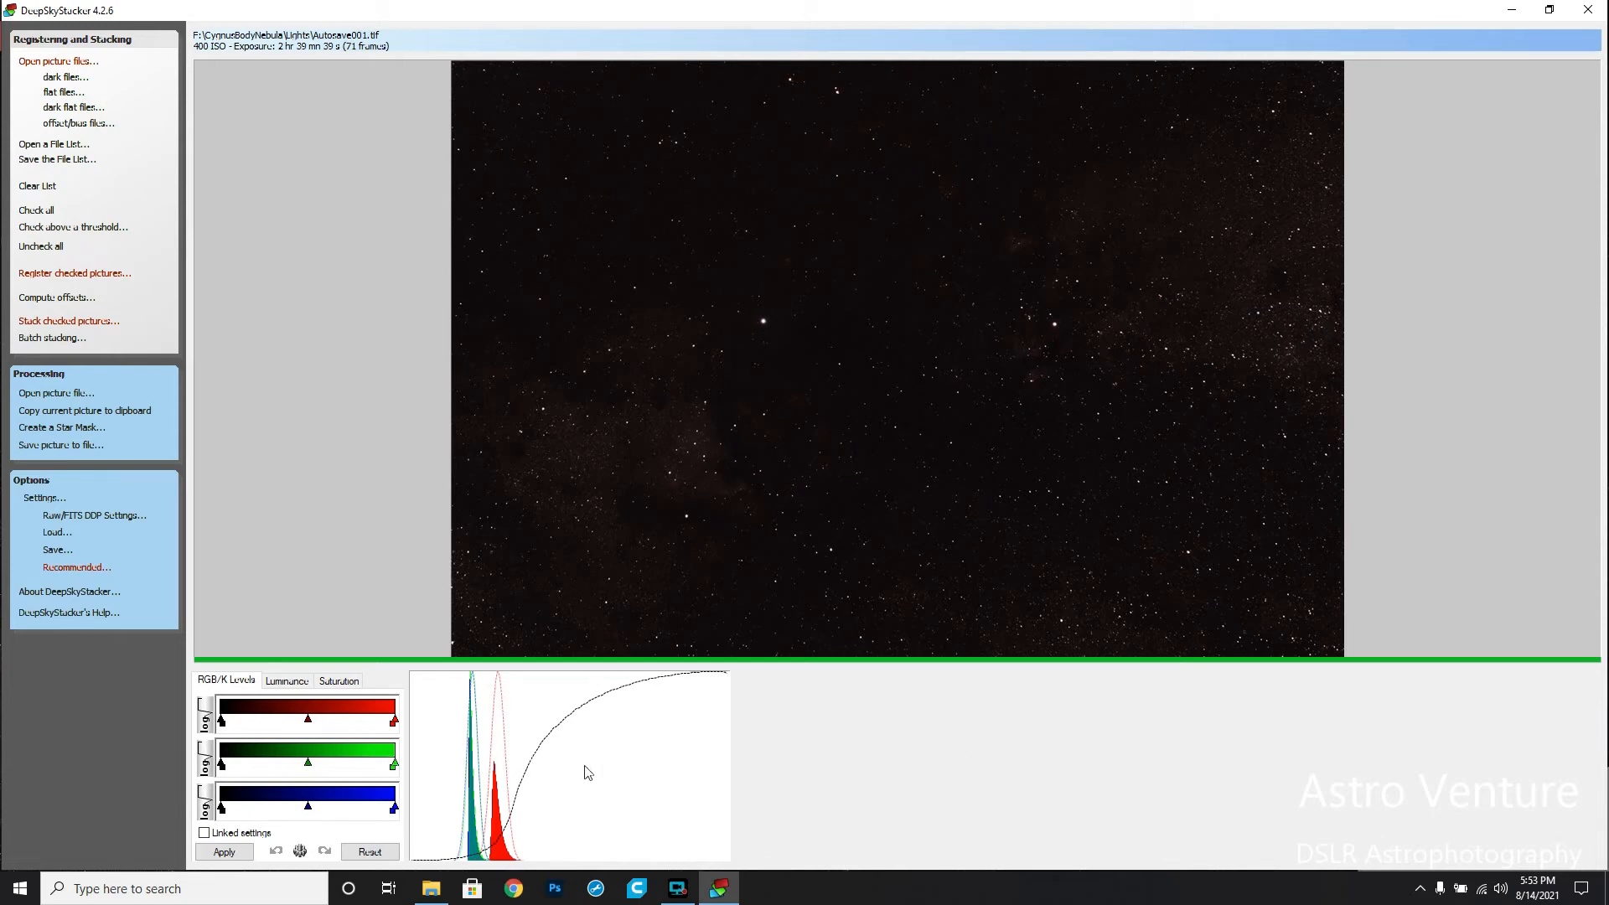
Start saving the stacked picture to a file and choose the CygnusBodyNebula folder on the 2021 (F:) drive
{"action": "left_click", "coordinate": [61, 446]}
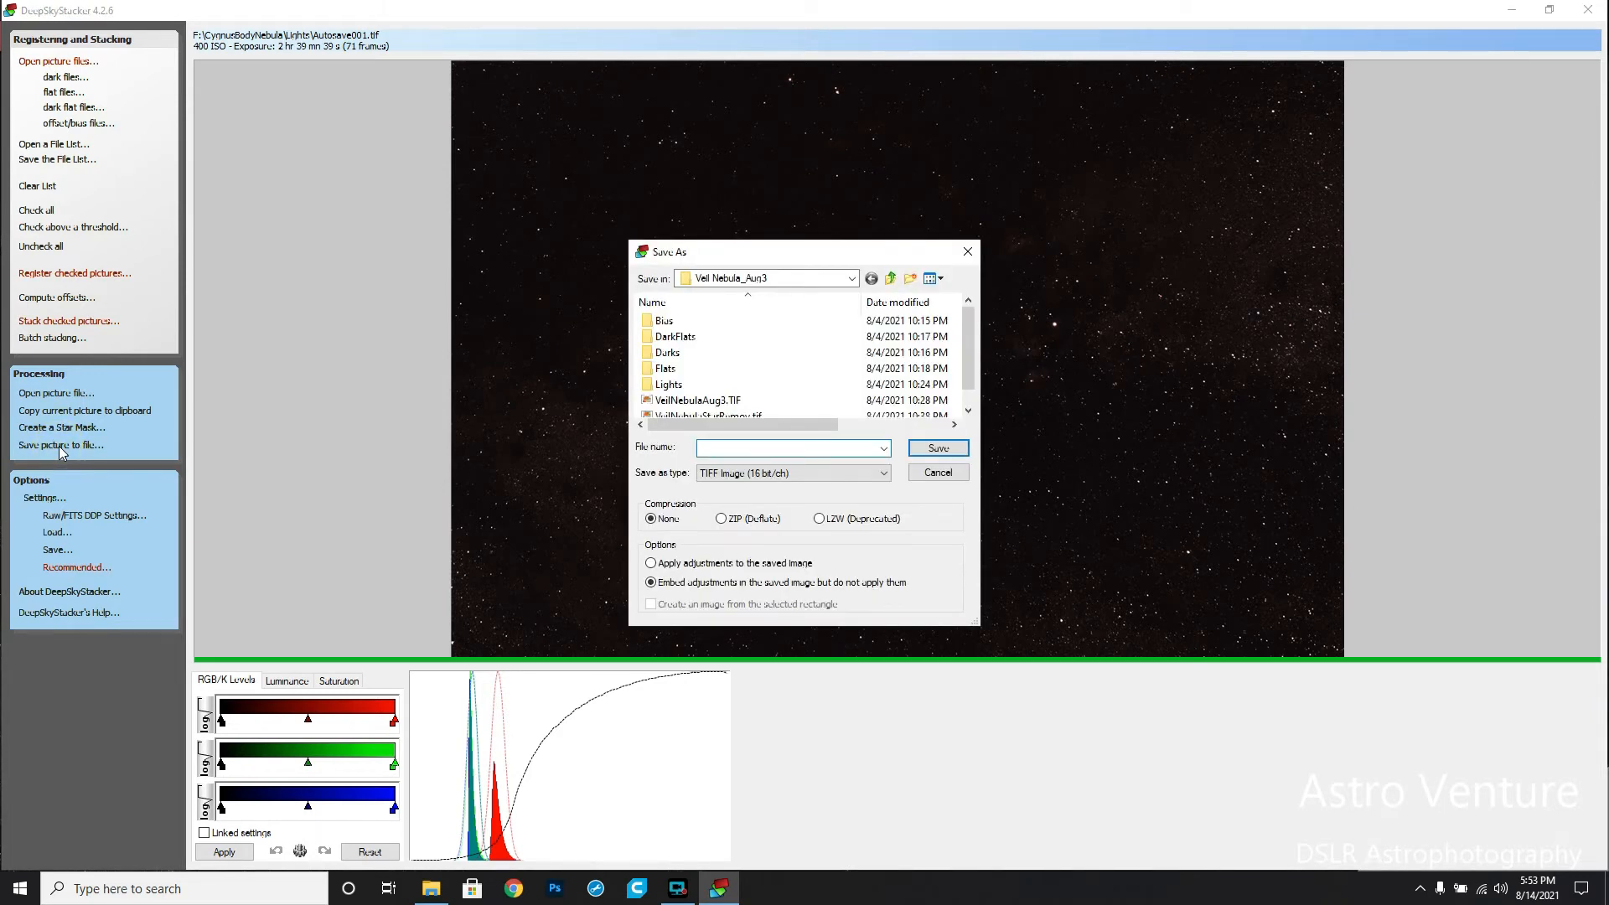
{"action": "left_click", "coordinate": [852, 278]}
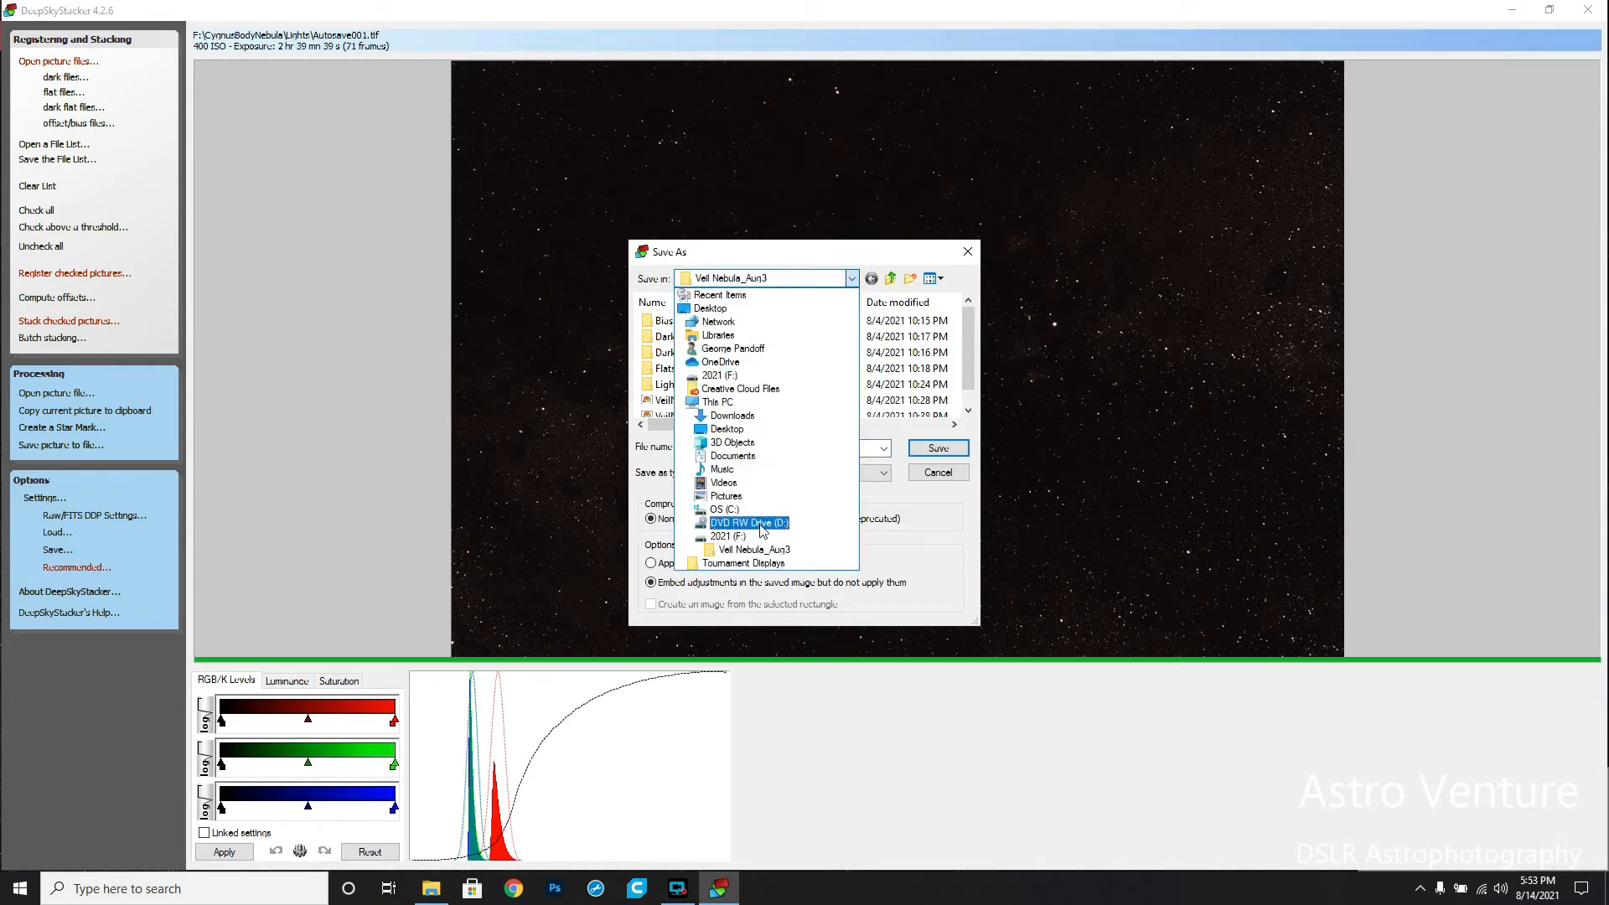
{"action": "left_click", "coordinate": [717, 537]}
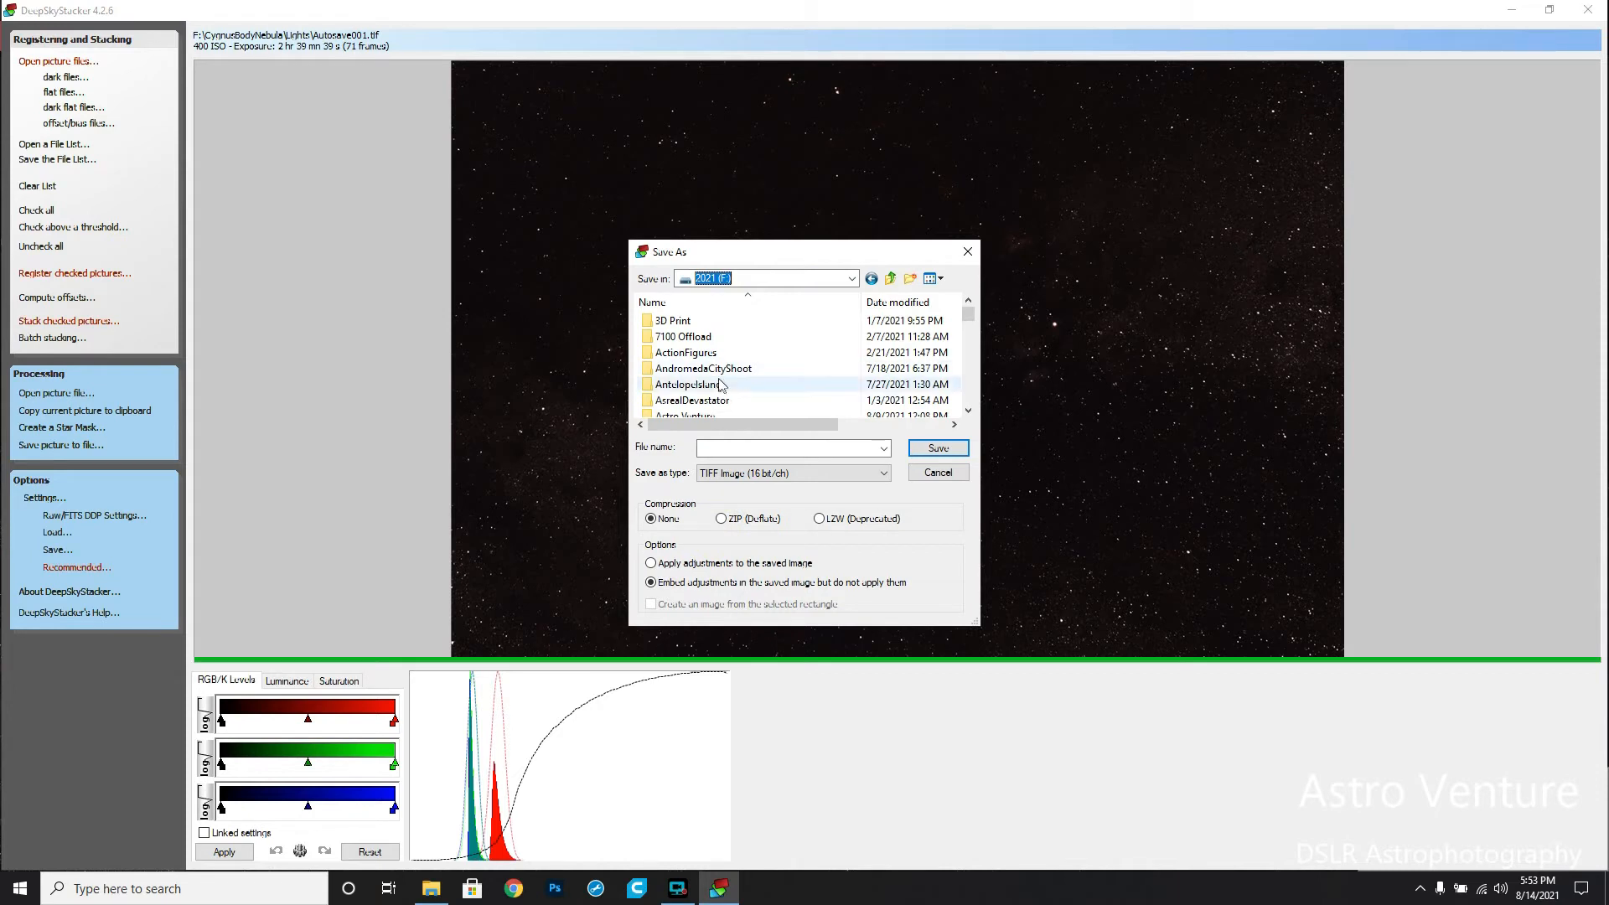
{"action": "scroll", "coordinate": [721, 385], "scroll_direction": "down", "scroll_amount": 2}
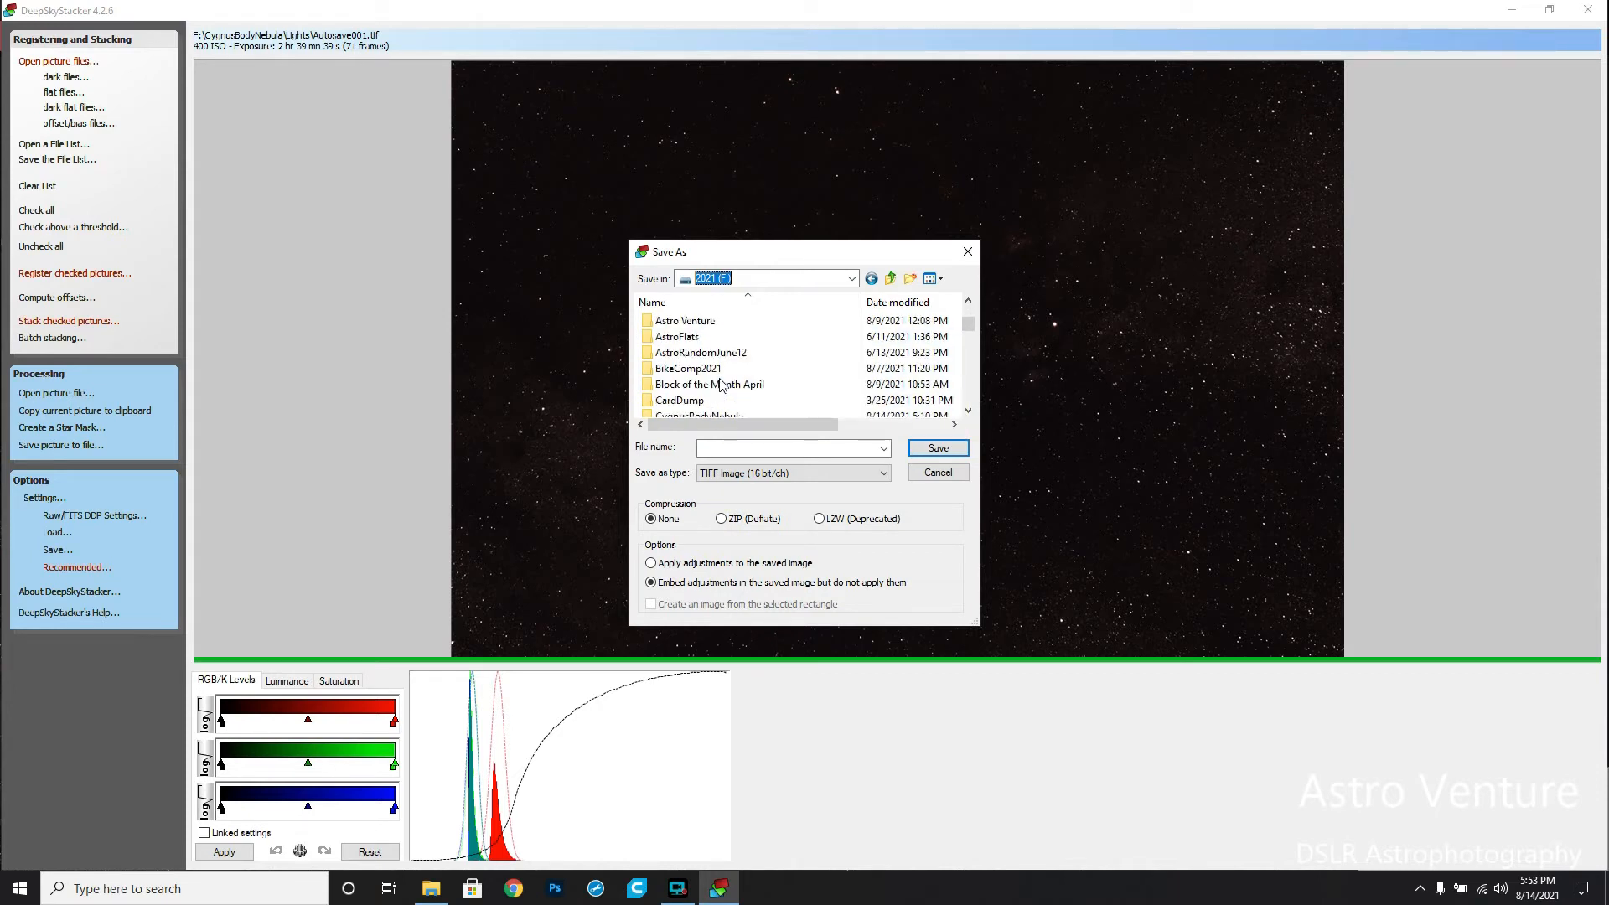
{"action": "scroll", "coordinate": [721, 385], "scroll_direction": "down", "scroll_amount": 2}
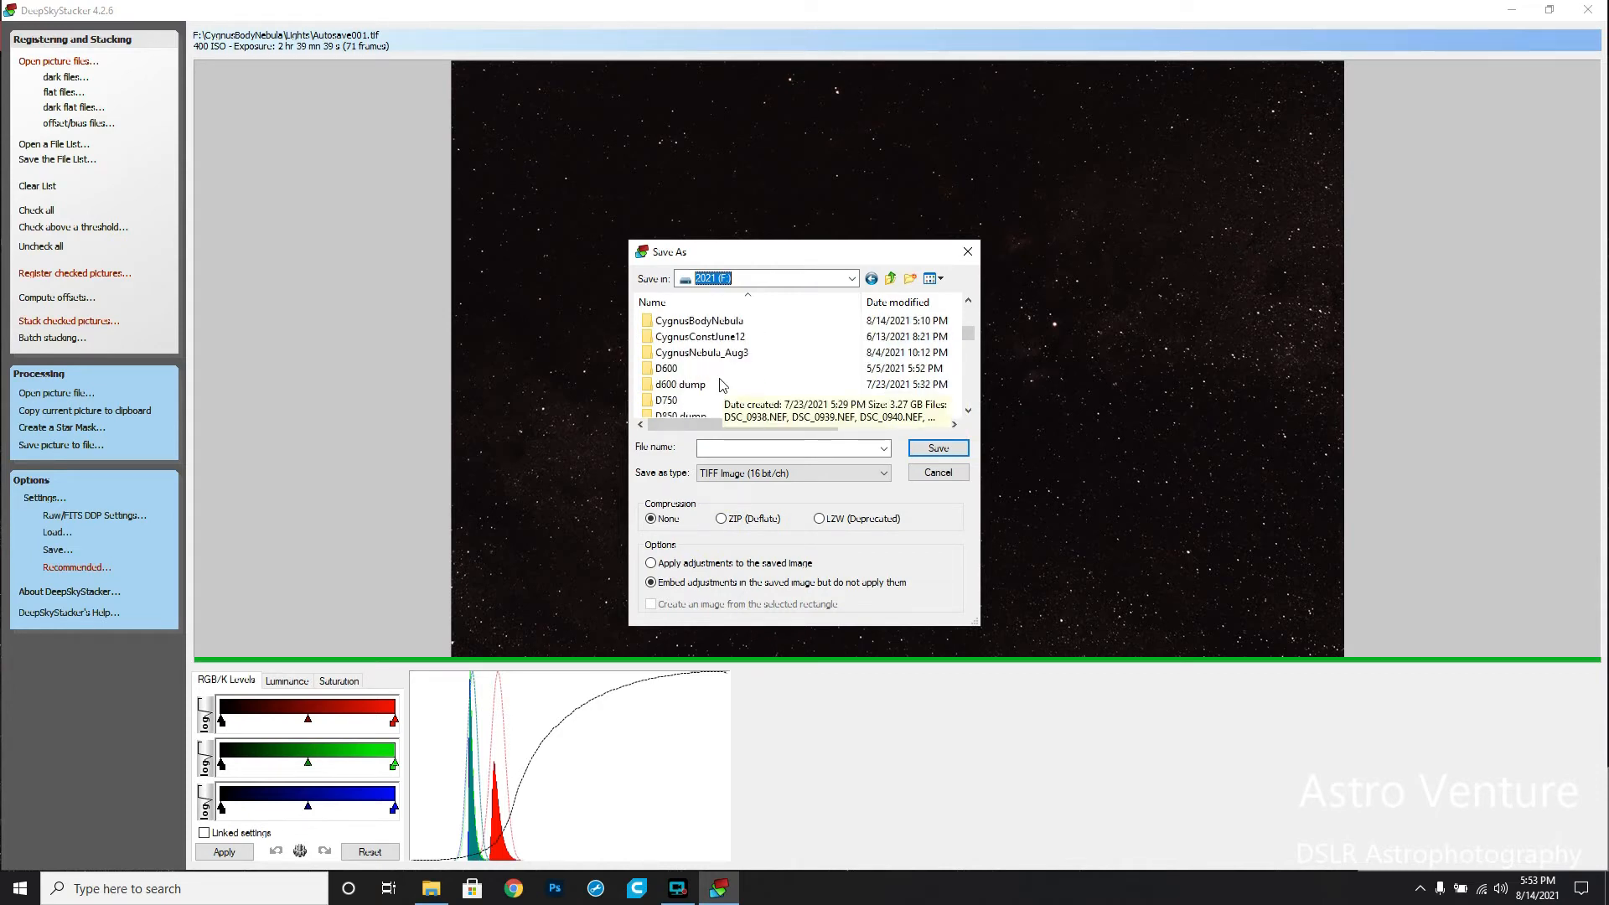
{"action": "double_click", "coordinate": [691, 326]}
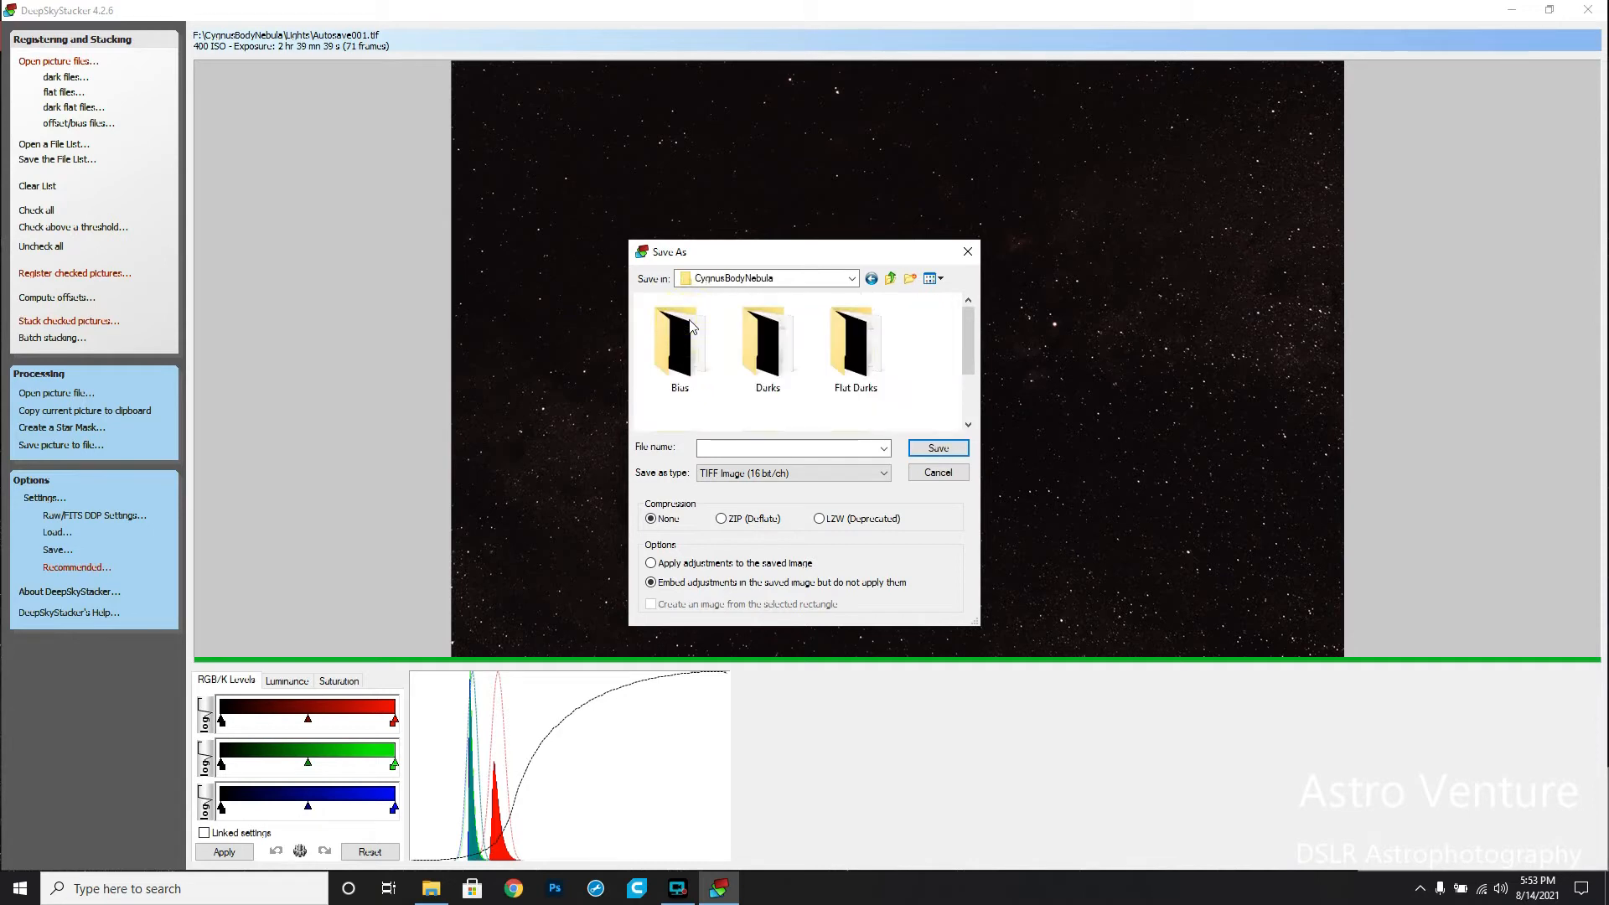
Save the picture as Demo in TIFF Image (16 bit/ch) format, with adjustments embedded but not applied
{"action": "left_click", "coordinate": [735, 447]}
{"action": "type", "text": "Demo"}
{"action": "left_click", "coordinate": [752, 474]}
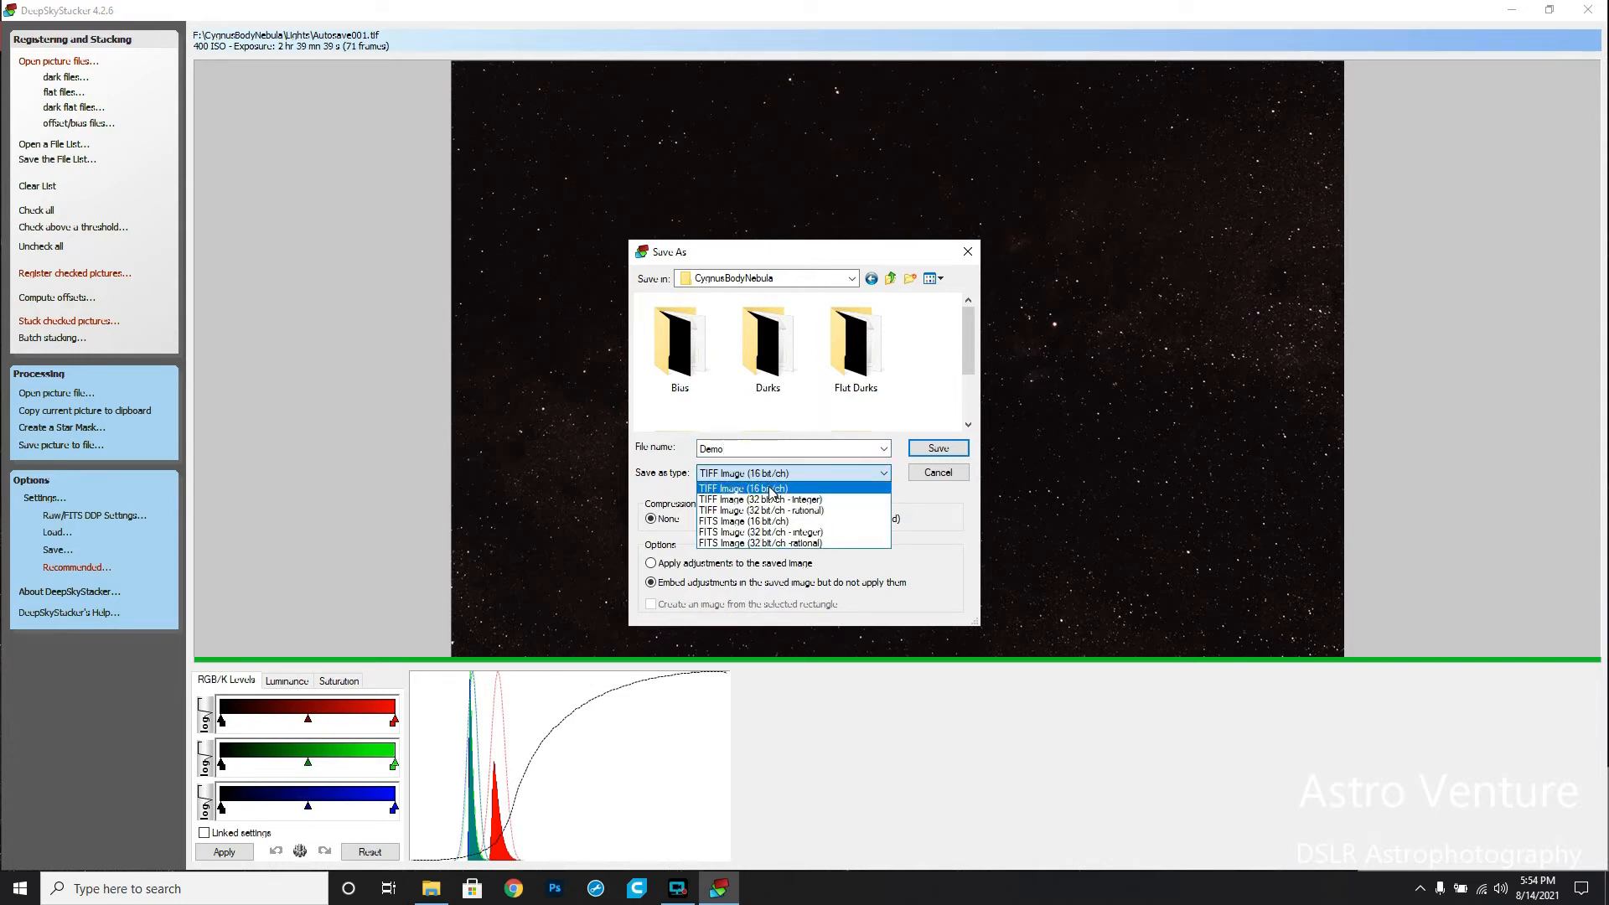
{"action": "left_click", "coordinate": [772, 492]}
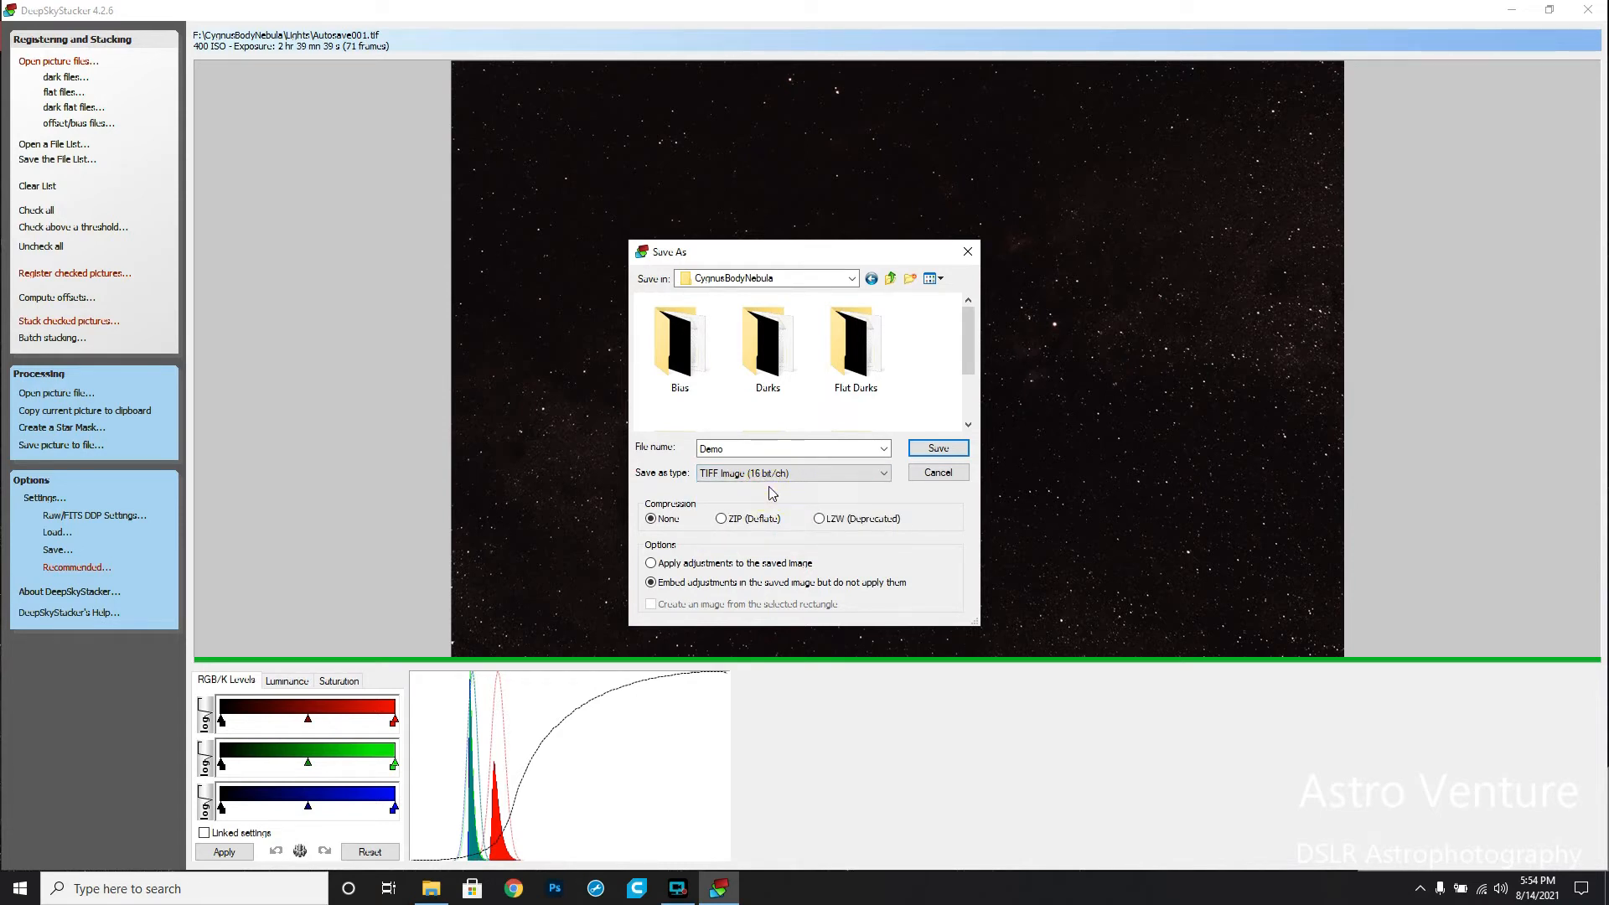
{"action": "left_click", "coordinate": [786, 476]}
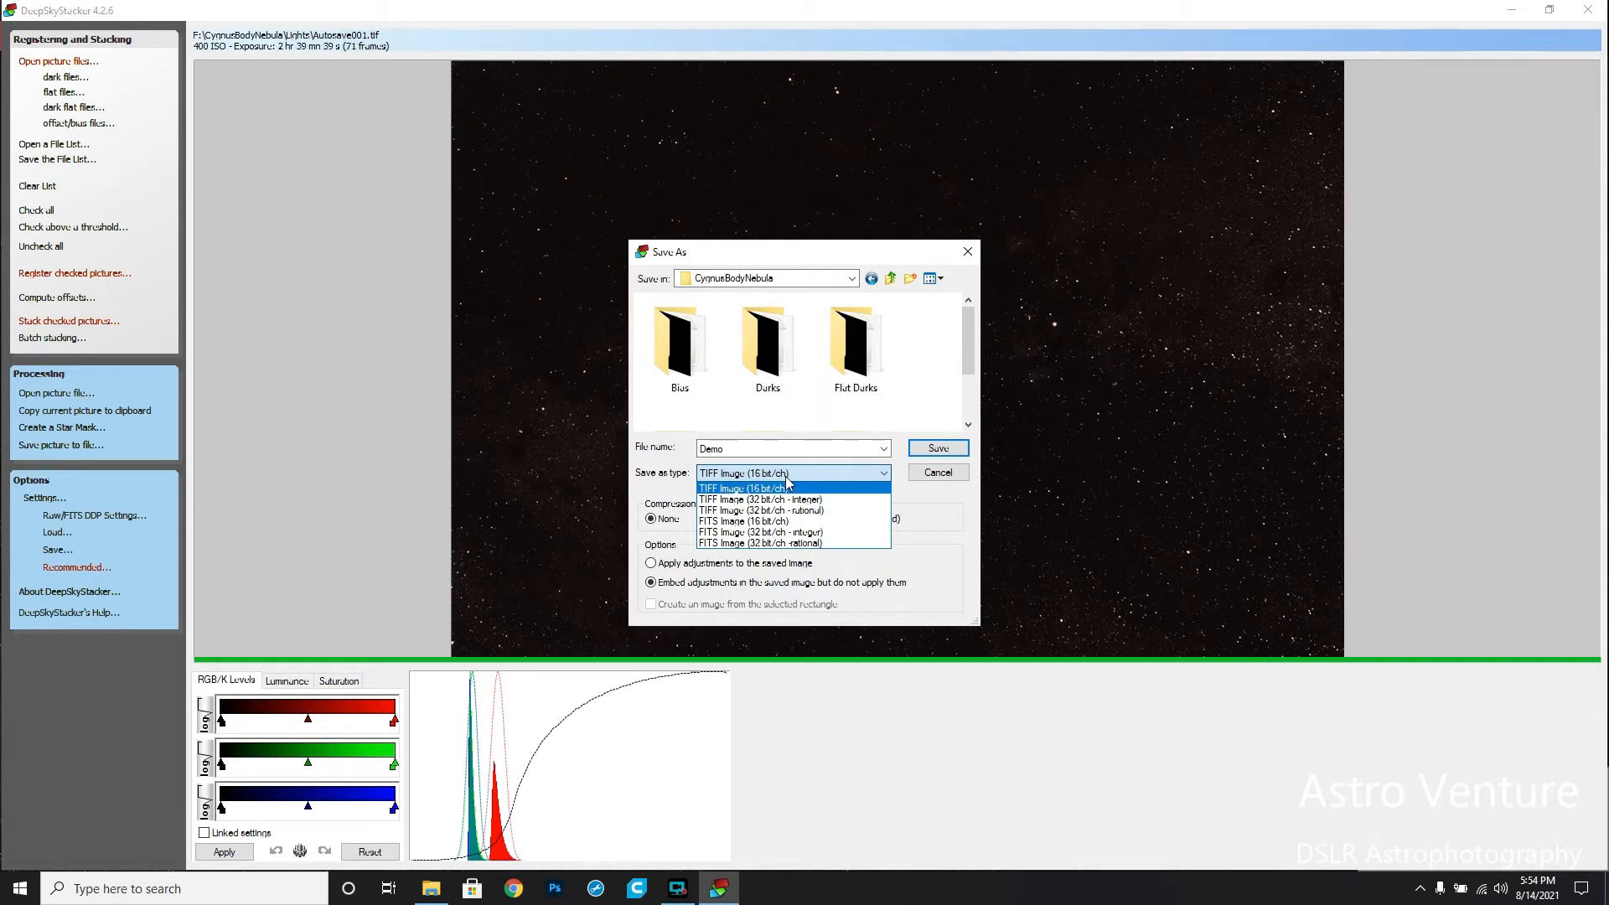
{"action": "left_click", "coordinate": [786, 477]}
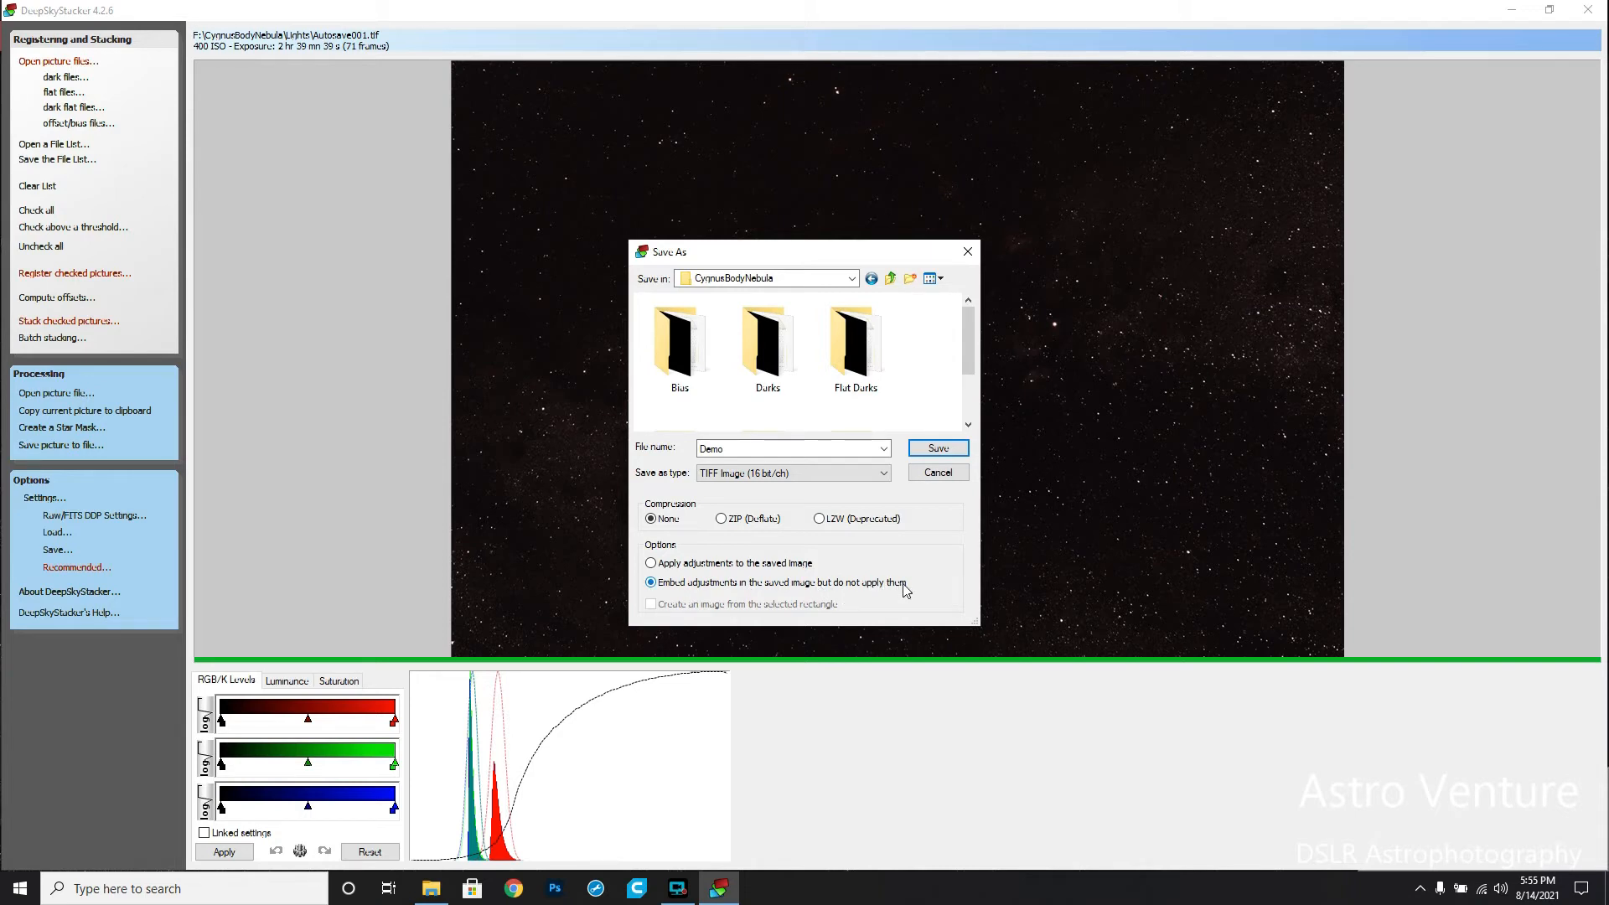
{"action": "left_click", "coordinate": [940, 451]}
{"action": "left_click", "coordinate": [938, 451]}
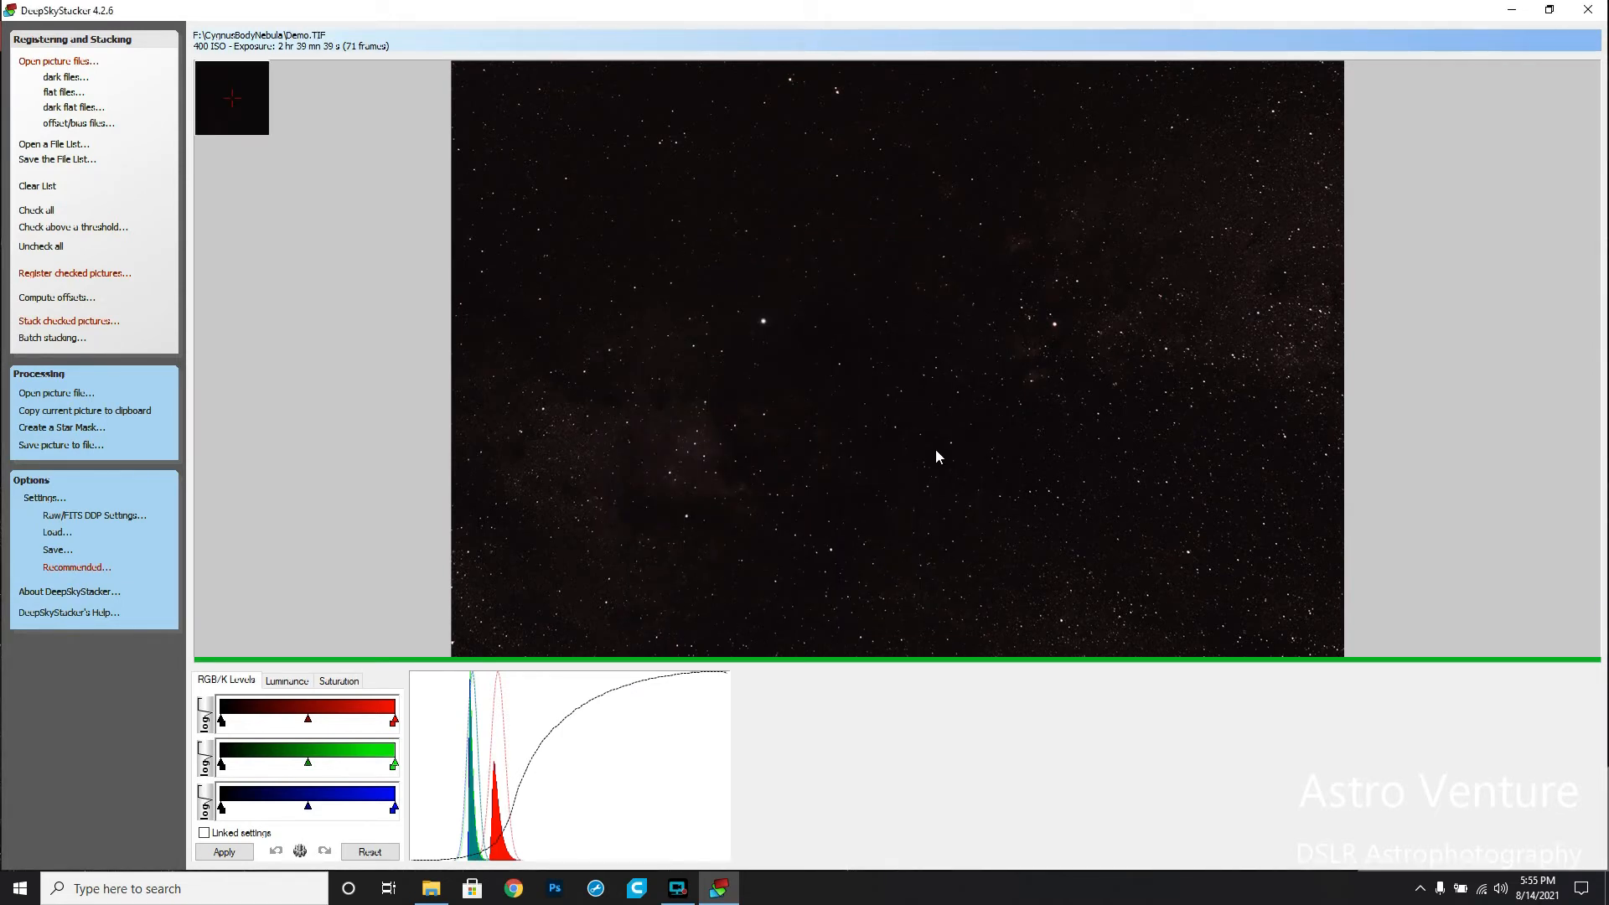
Check the CygnusBodyNebula folder for the saved picture and close DeepSkyStacker without saving the file list or settings changes
{"action": "left_click", "coordinate": [431, 888]}
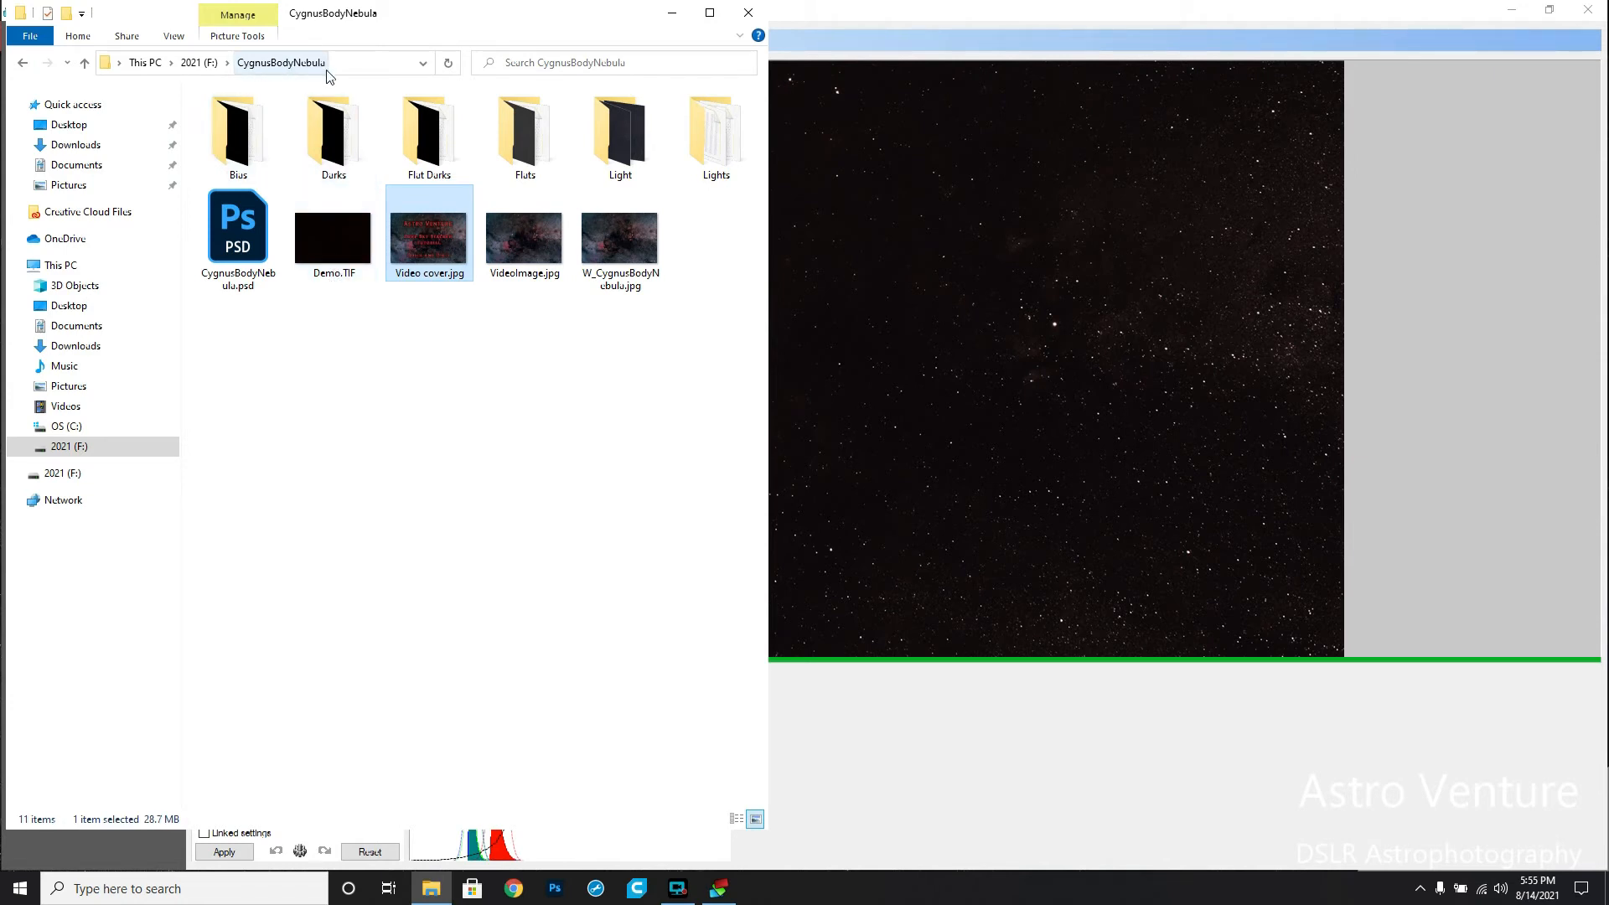
{"action": "left_click", "coordinate": [1153, 9]}
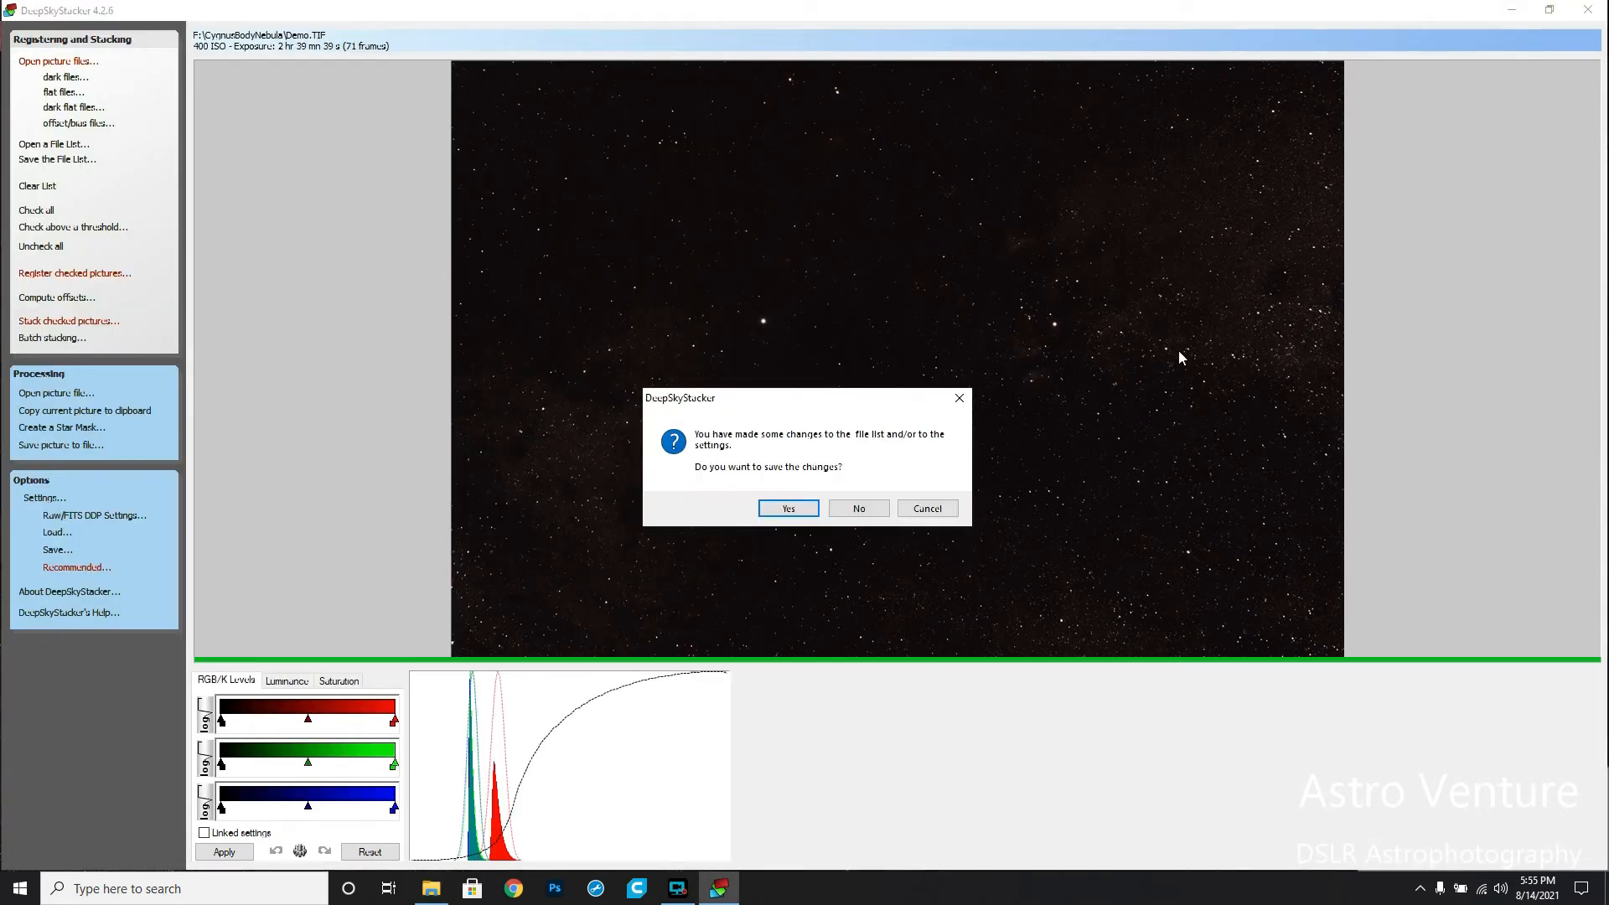
{"action": "left_click", "coordinate": [859, 509]}
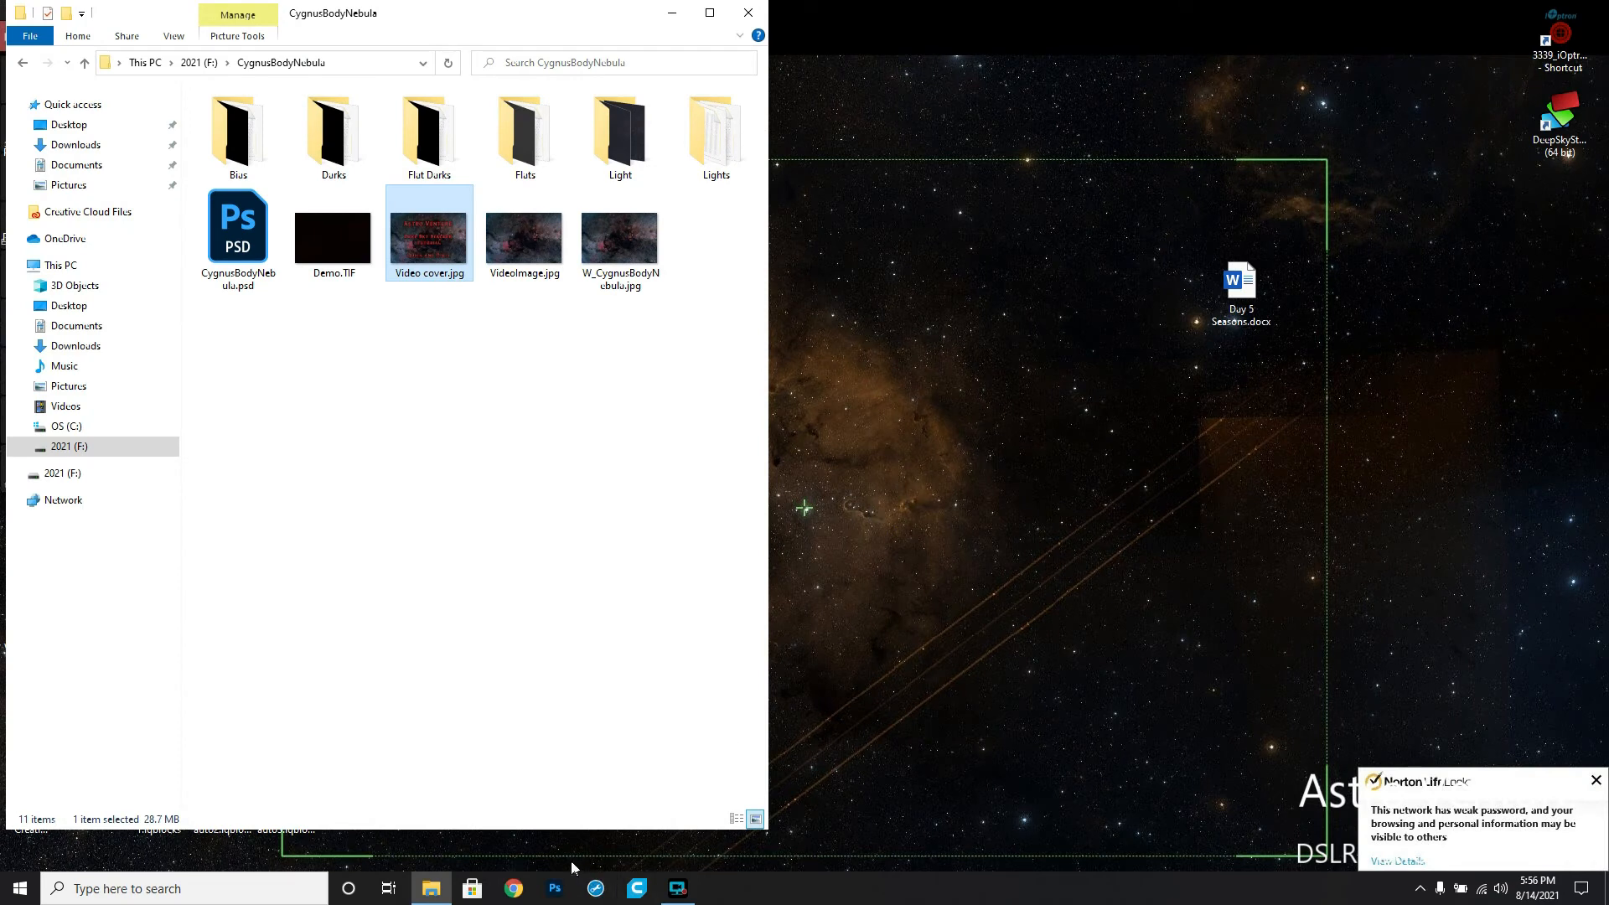
Launch Photoshop, dismiss the Oniric update notice and close the Oniric panel
{"action": "left_click", "coordinate": [555, 891]}
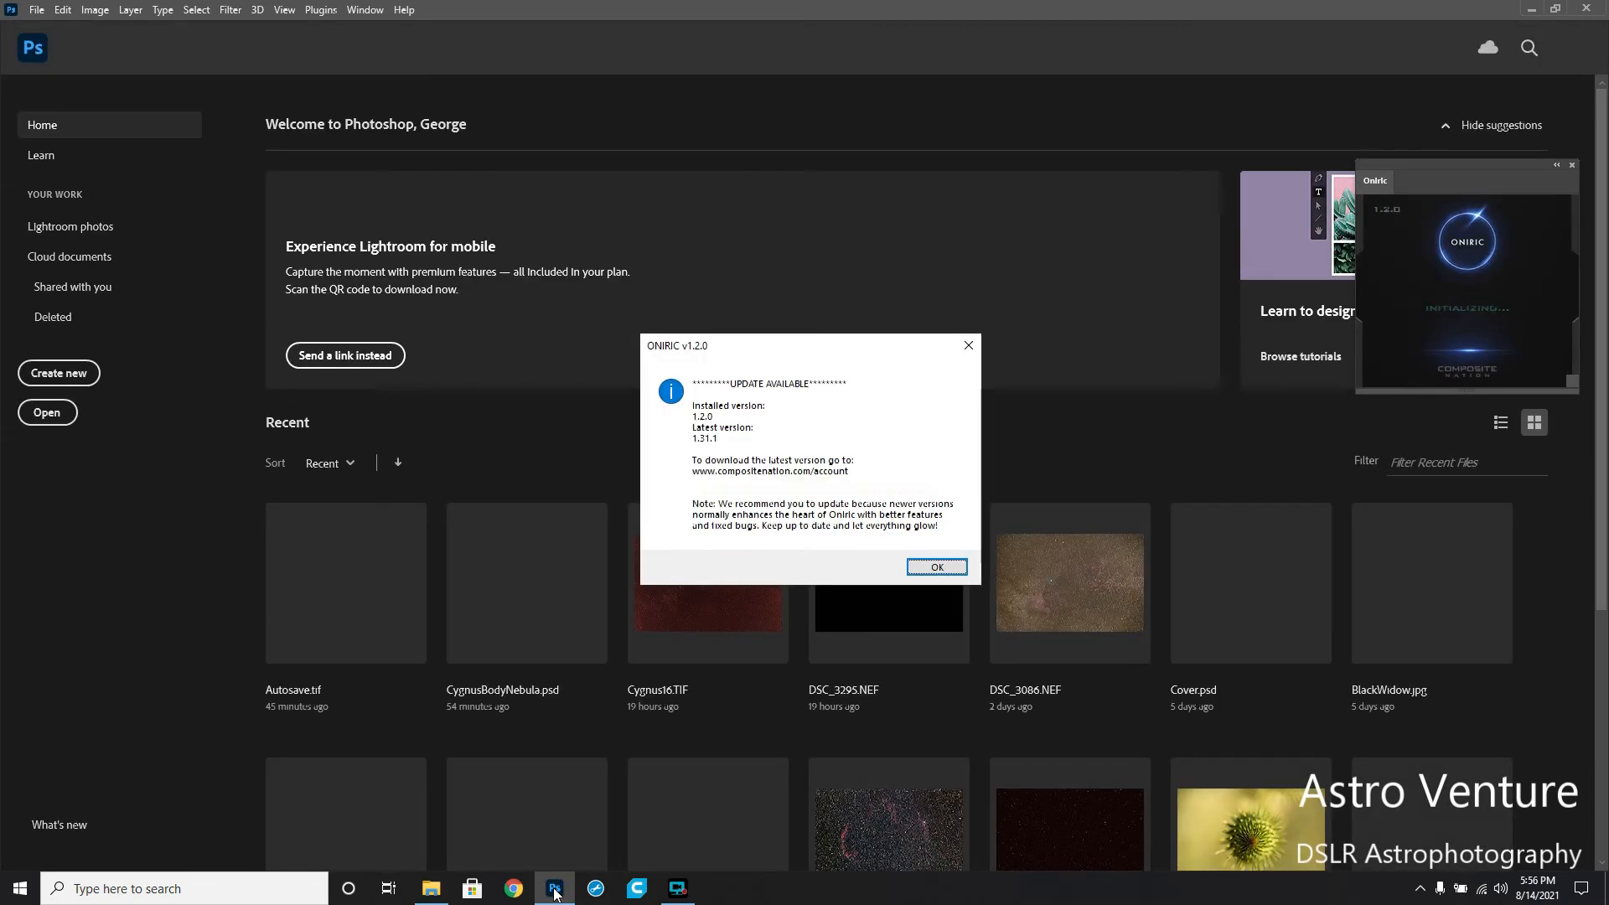
{"action": "left_click", "coordinate": [937, 568]}
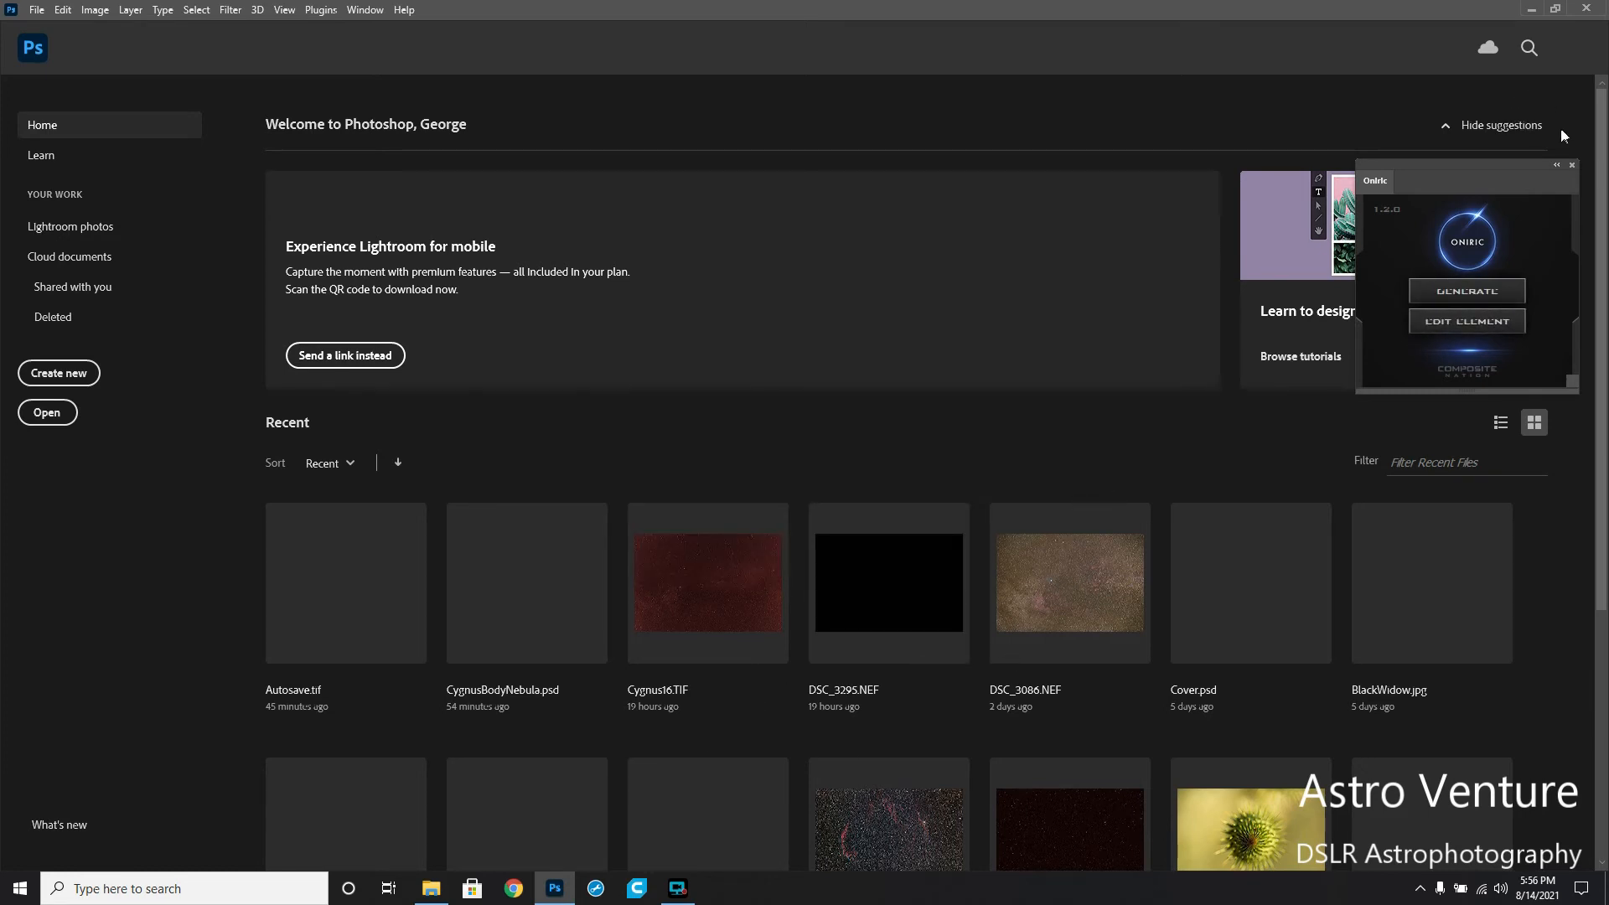
{"action": "left_click", "coordinate": [1573, 165]}
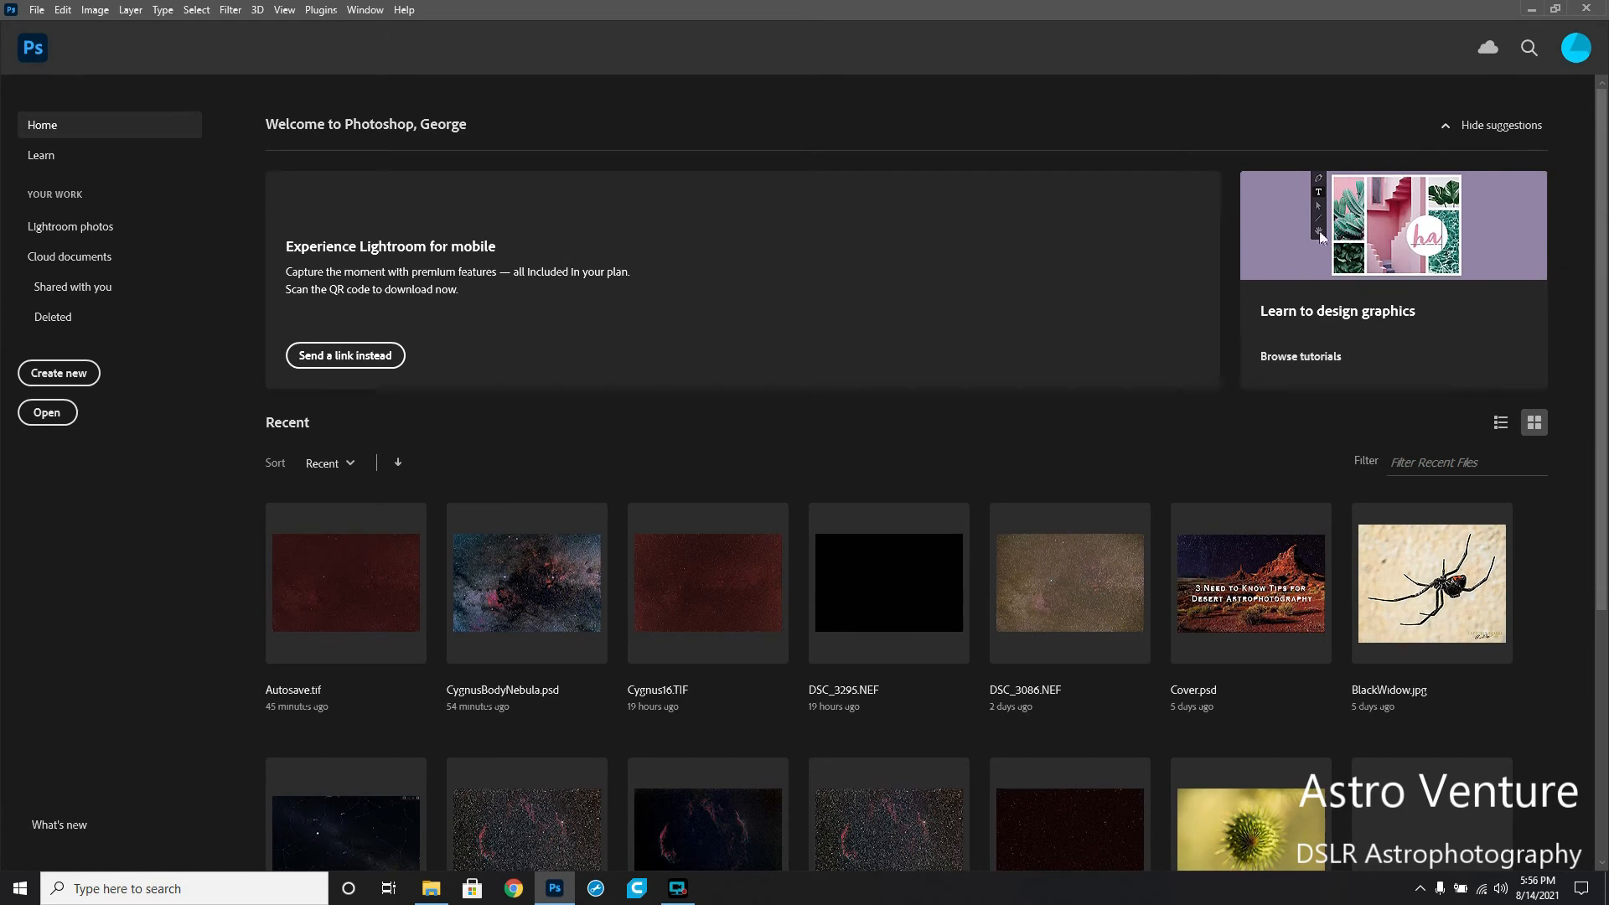
Open Demo.TIF from the CygnusBodyNebula folder in Photoshop, passing through Camera Raw without adjustments, and duplicate the Background layer
{"action": "left_click", "coordinate": [433, 888]}
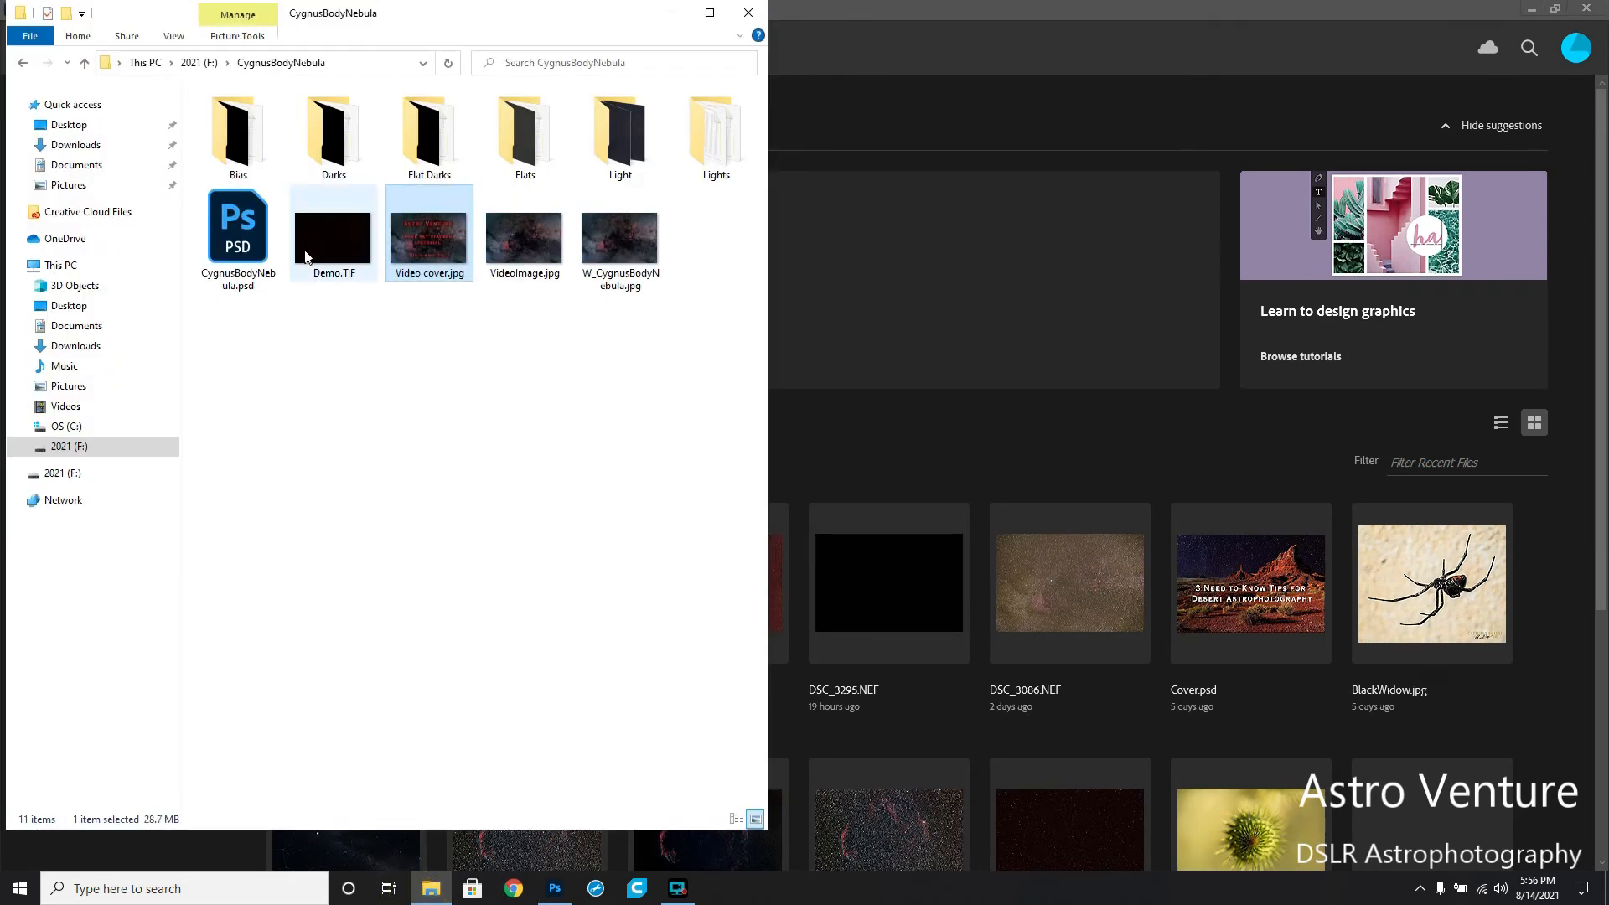
{"action": "left_click", "coordinate": [308, 255]}
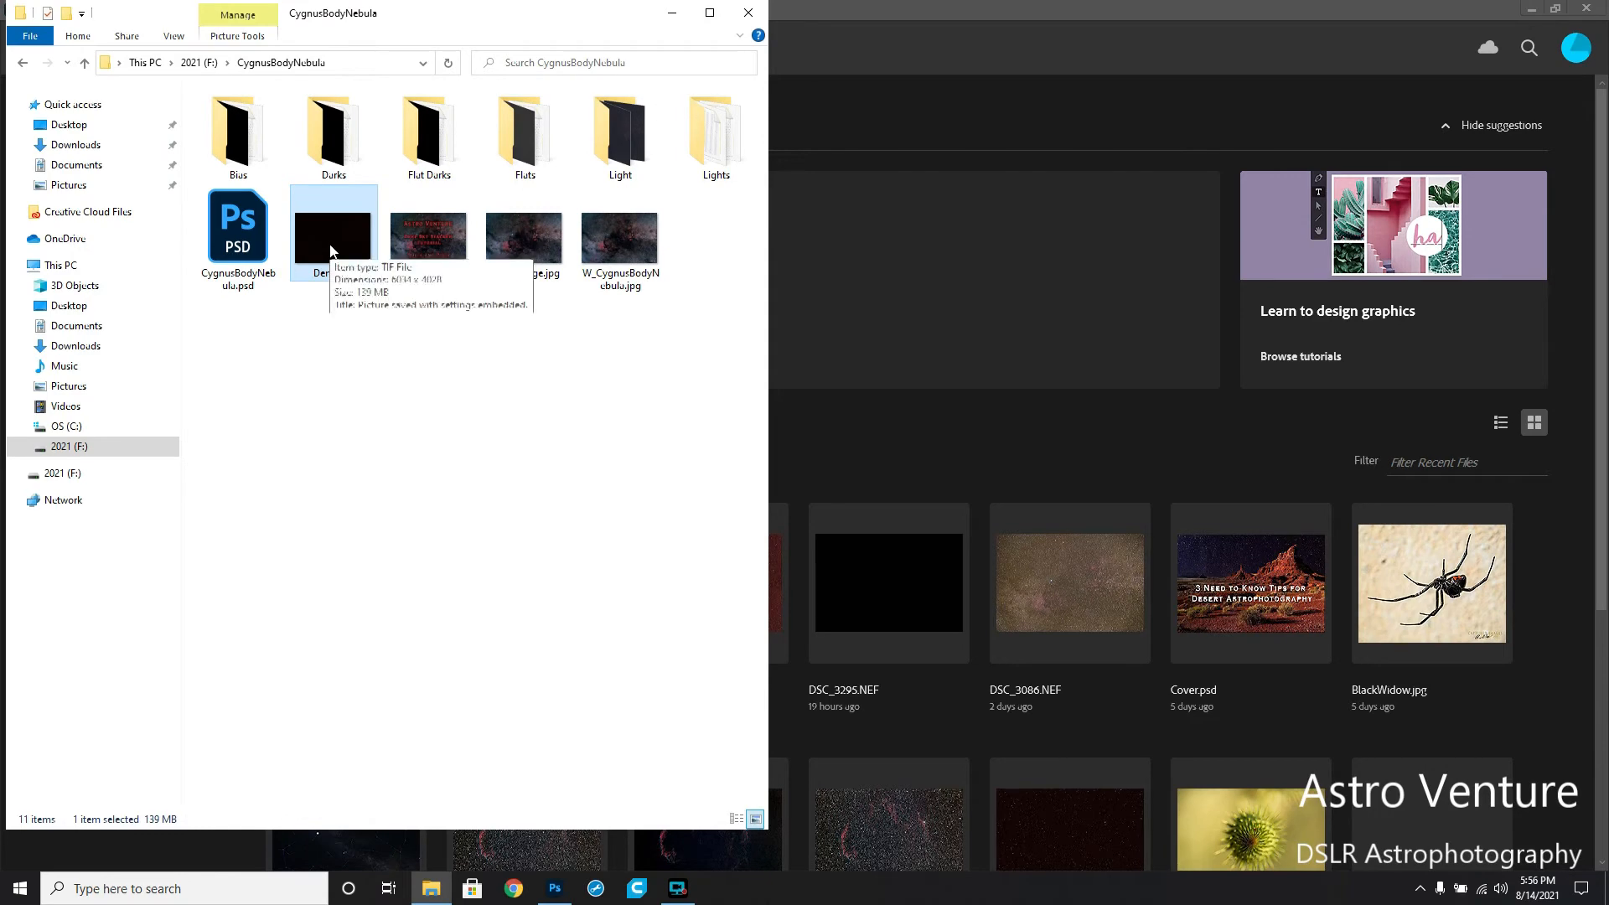
{"action": "left_click_drag", "start_coordinate": [329, 244], "coordinate": [974, 452]}
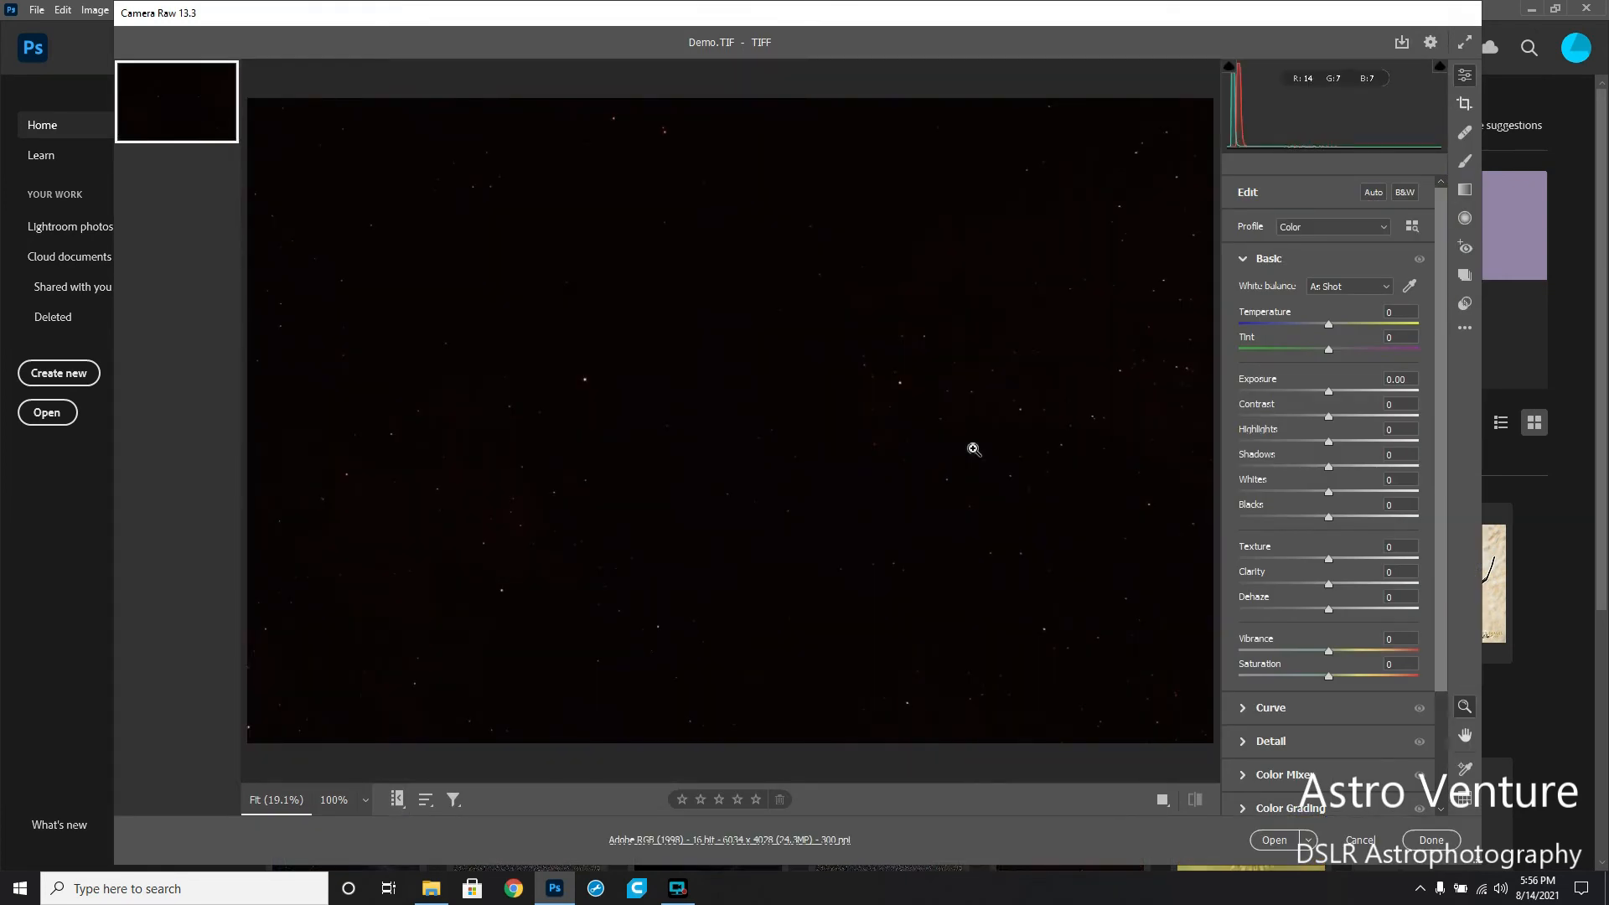
{"action": "left_click", "coordinate": [1274, 841]}
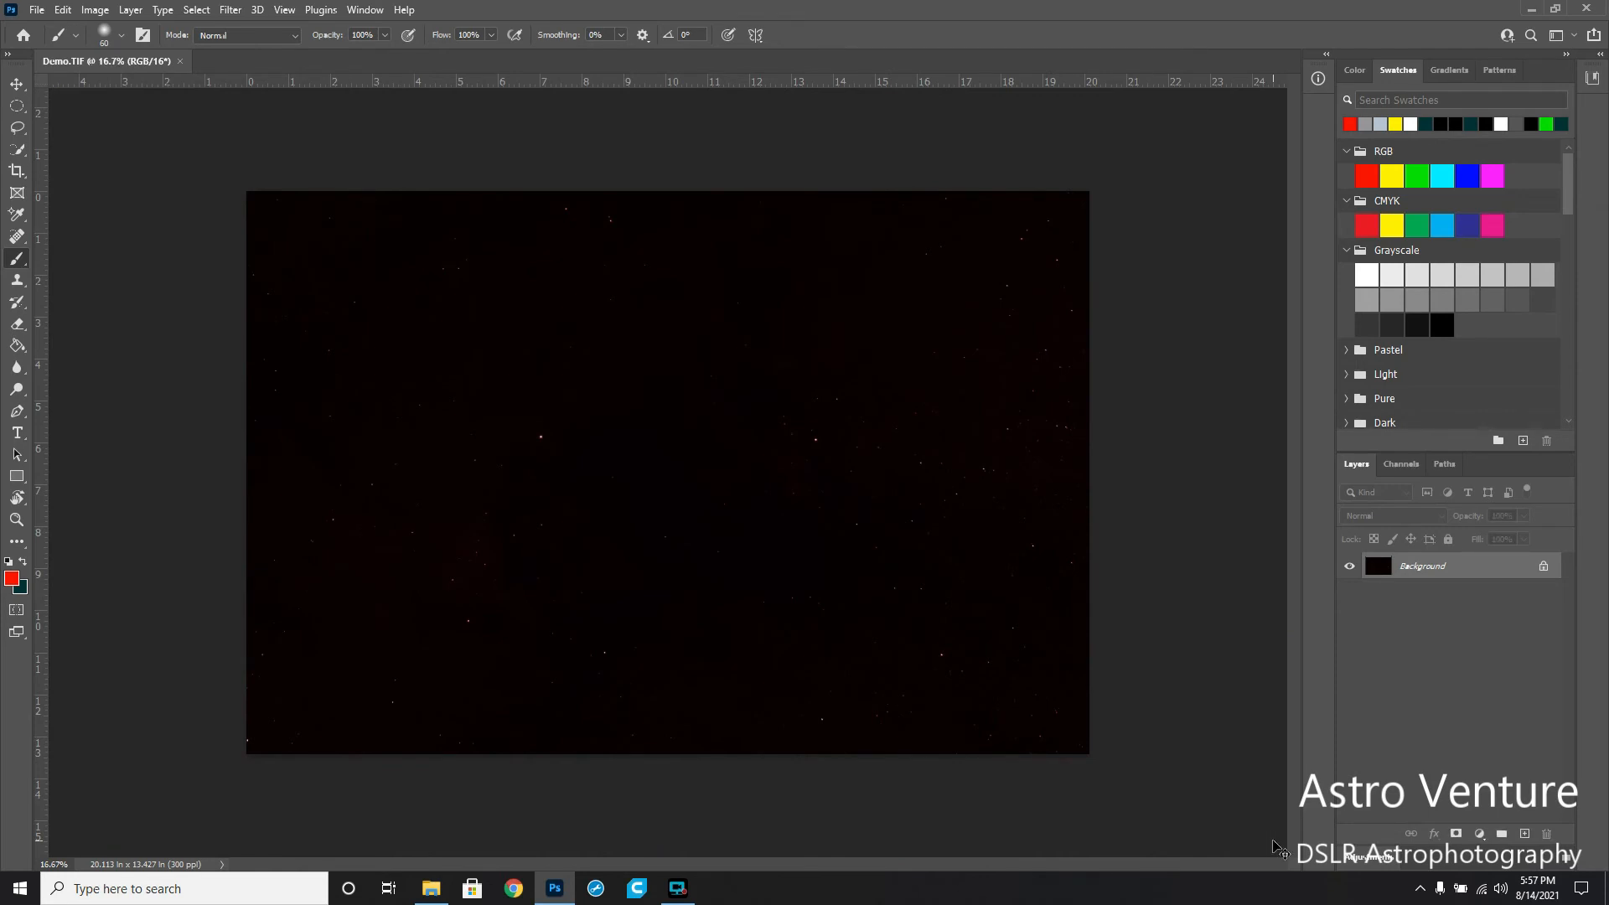
{"action": "key", "text": "ctrl+j"}
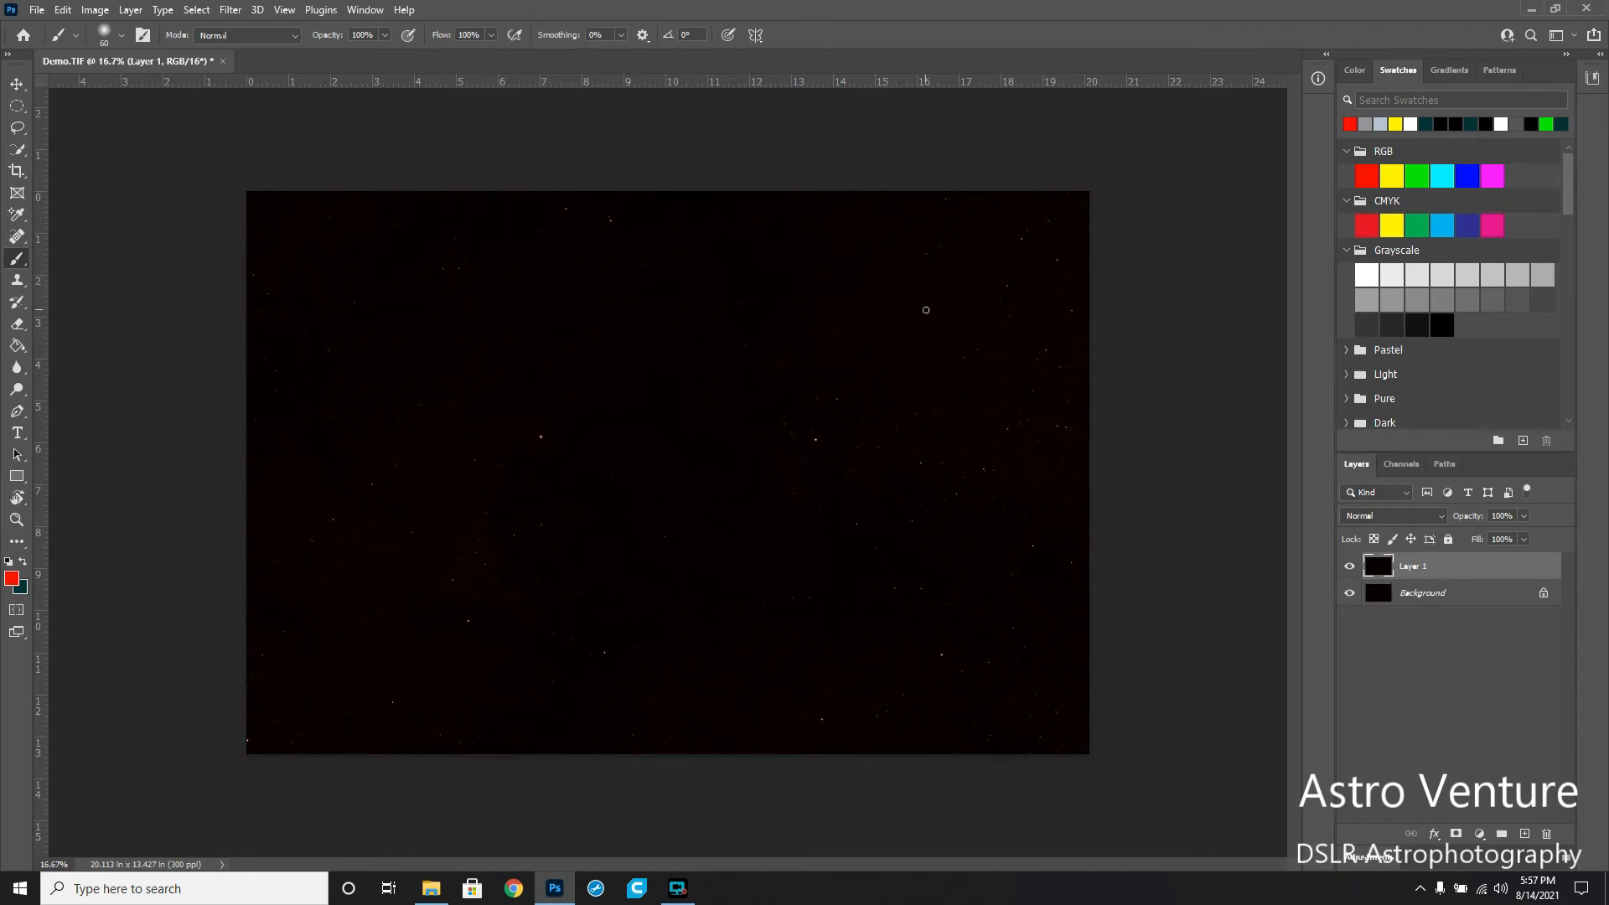
{"action": "left_click", "coordinate": [98, 15]}
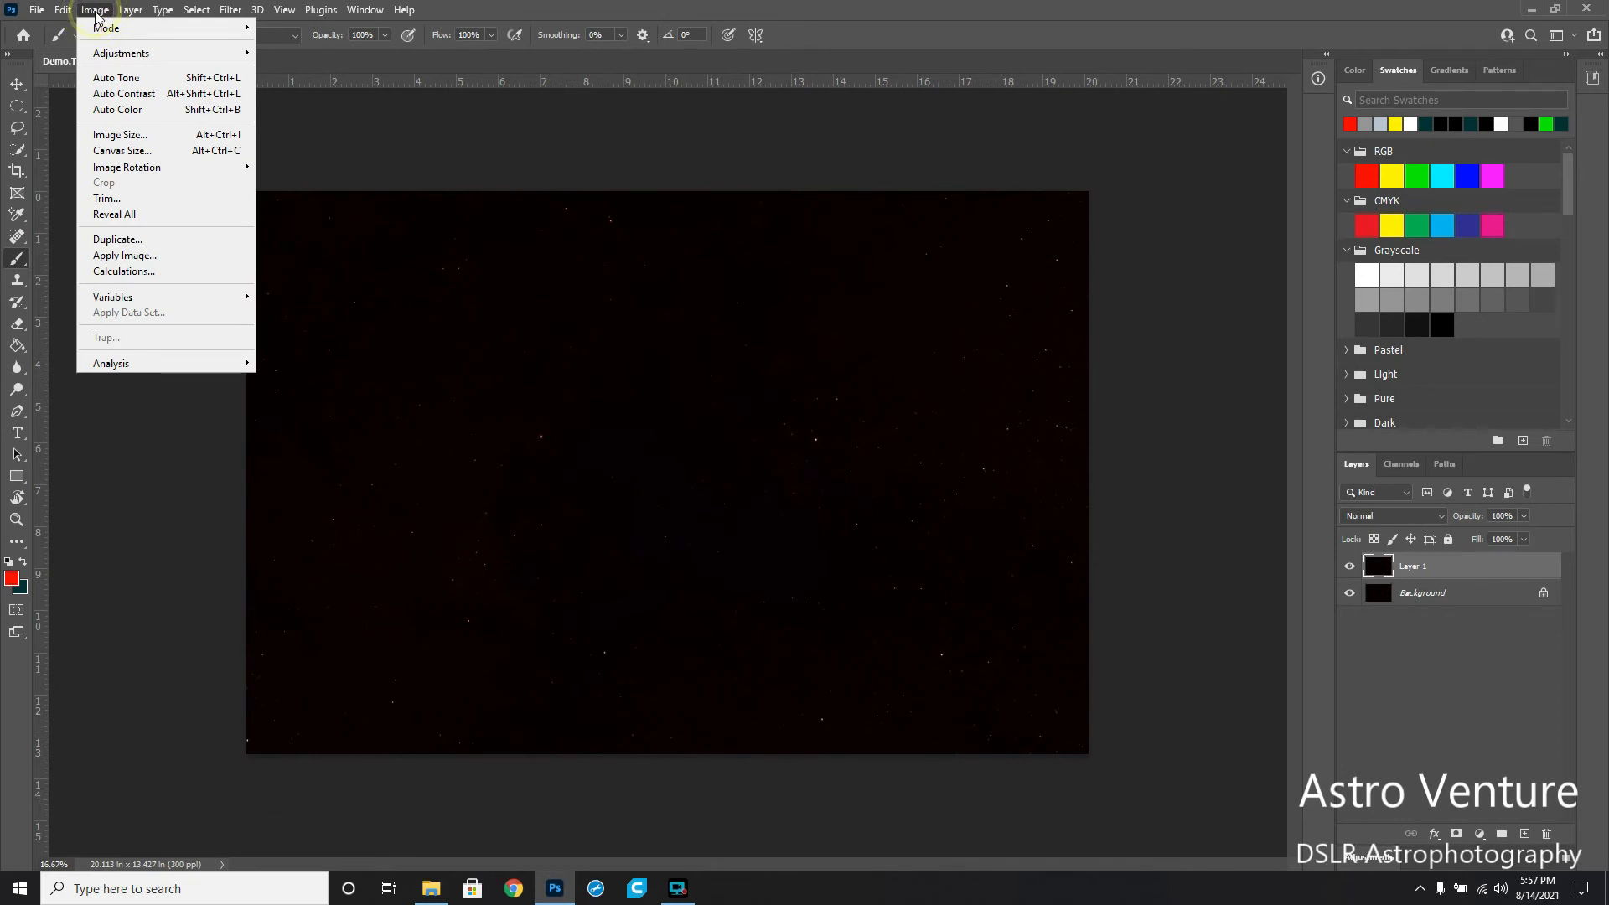
{"action": "mouse_move", "coordinate": [115, 55]}
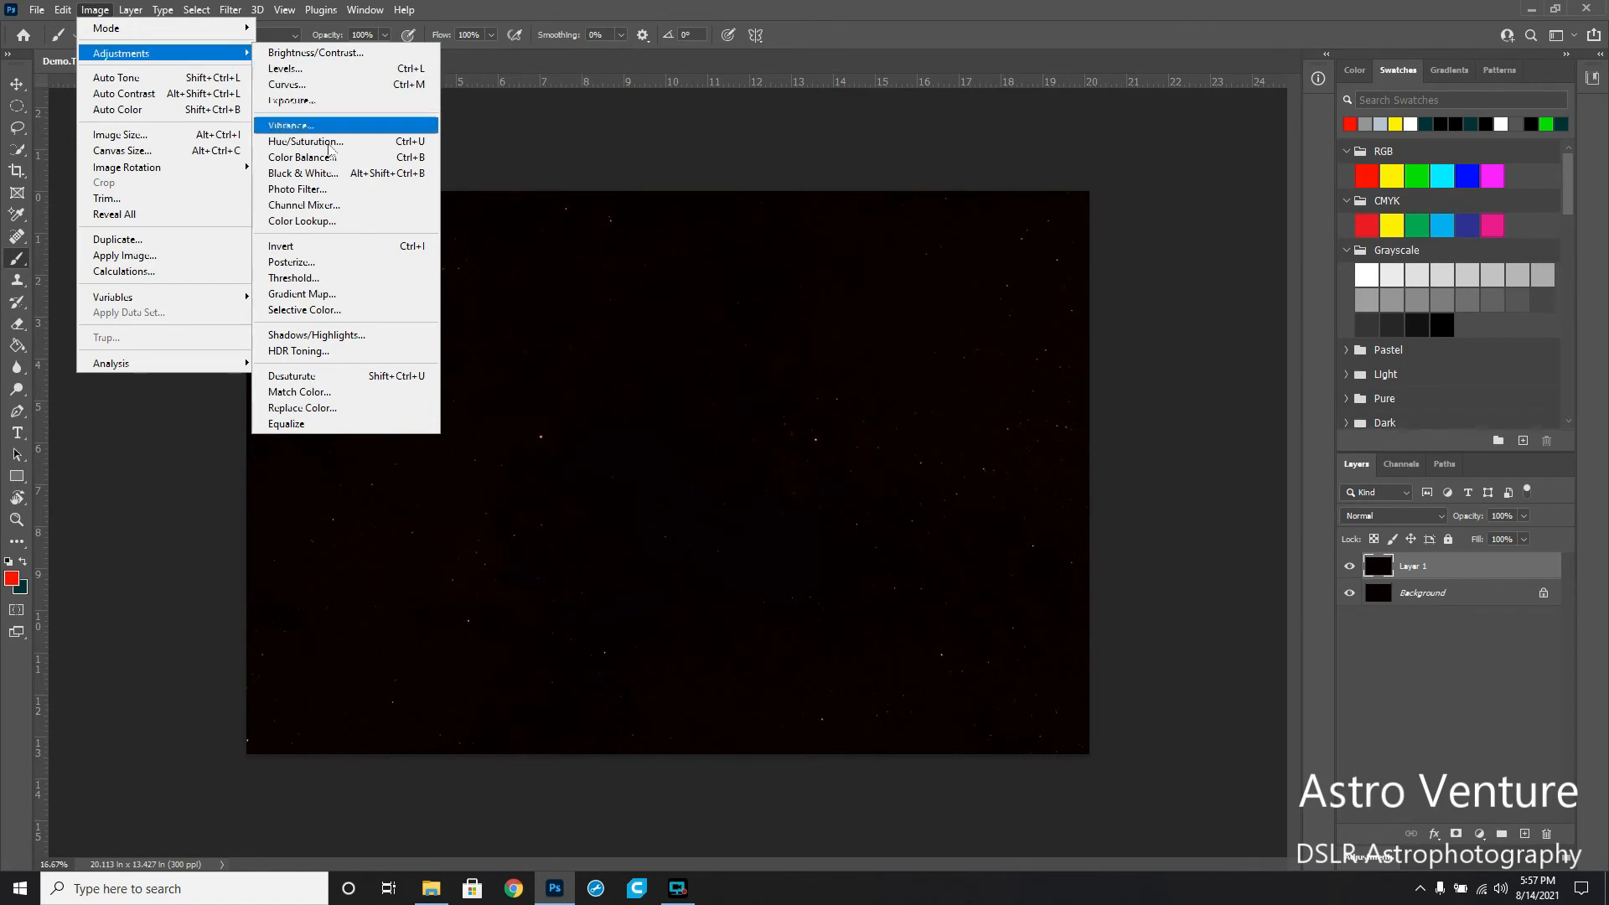
{"action": "left_click", "coordinate": [325, 393]}
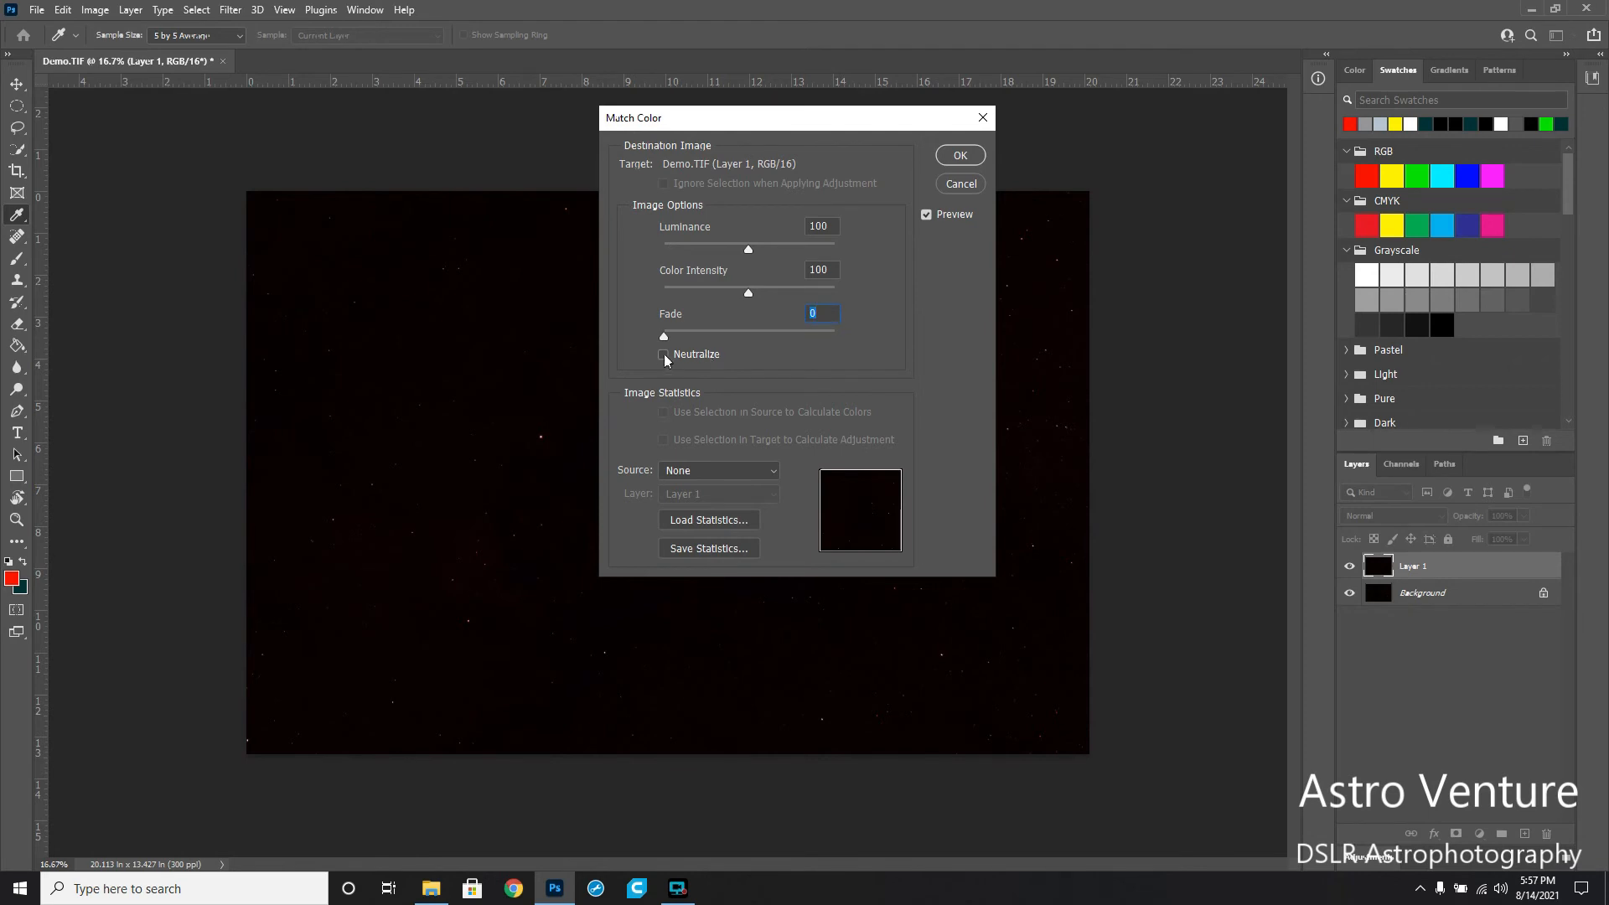
{"action": "left_click", "coordinate": [960, 184]}
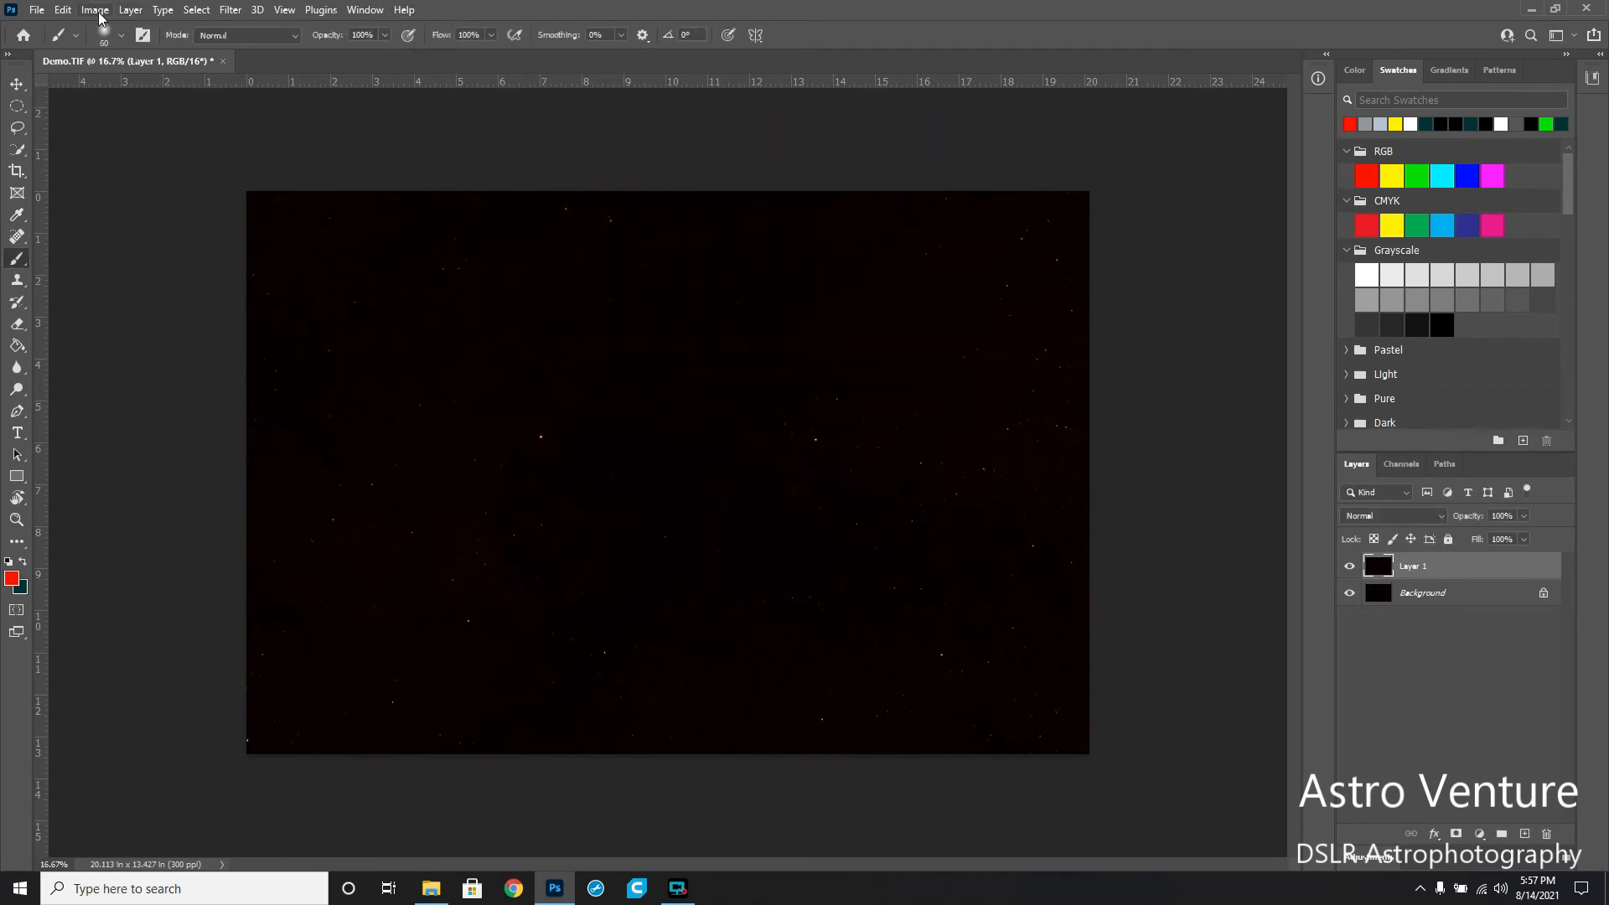
Neutralize the colour cast of Layer 1 with a Match Color adjustment
{"action": "left_click", "coordinate": [96, 10]}
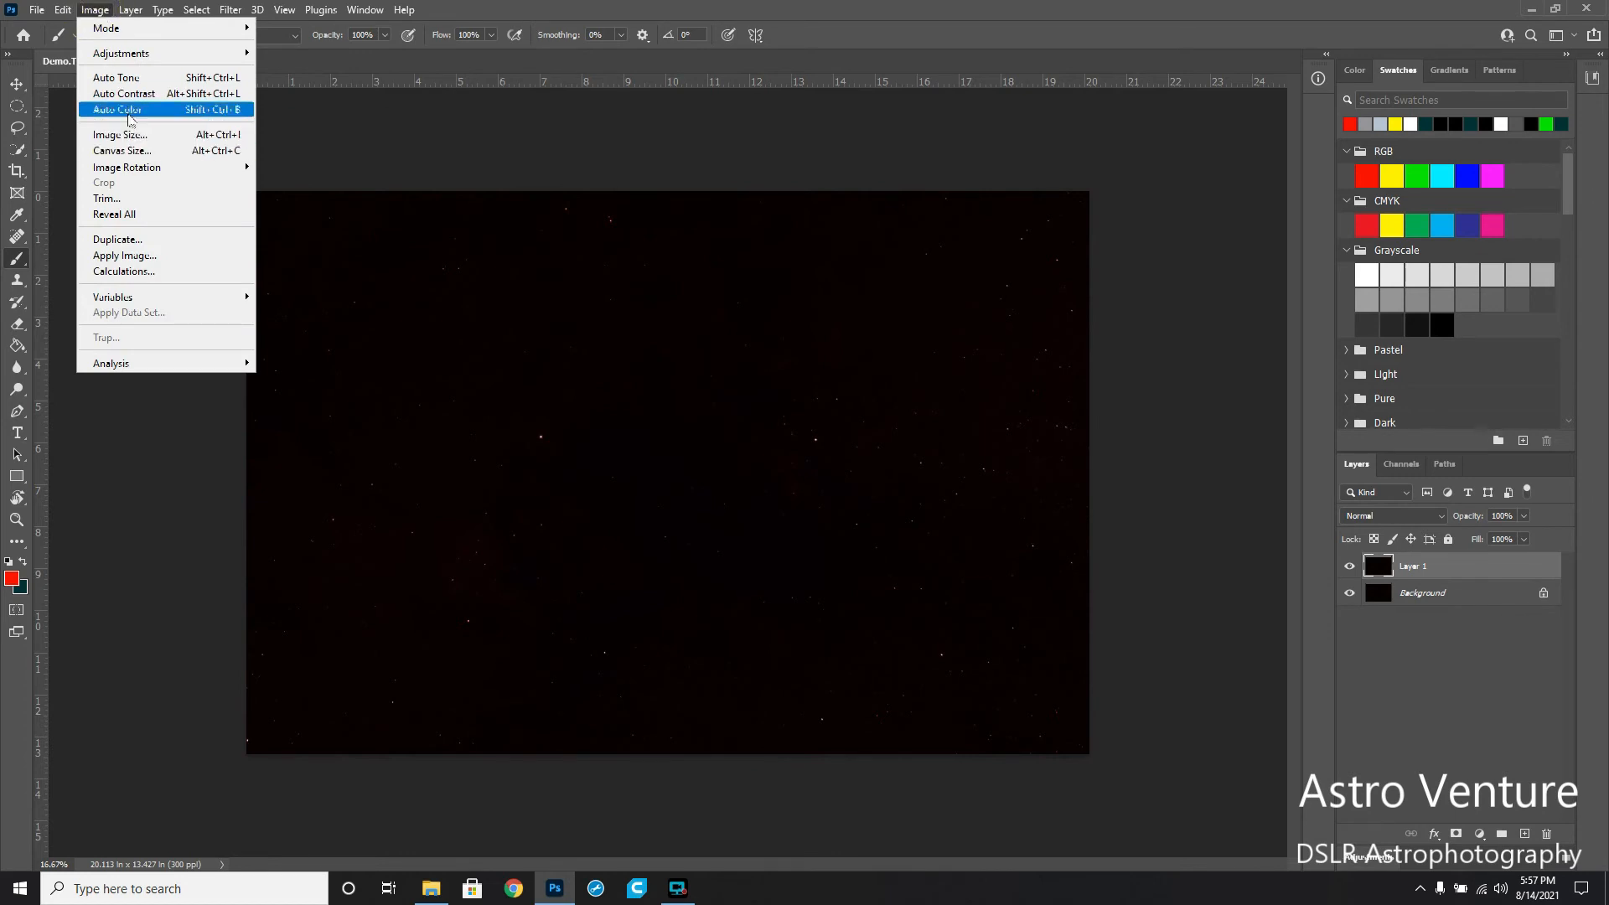
{"action": "left_click", "coordinate": [130, 55]}
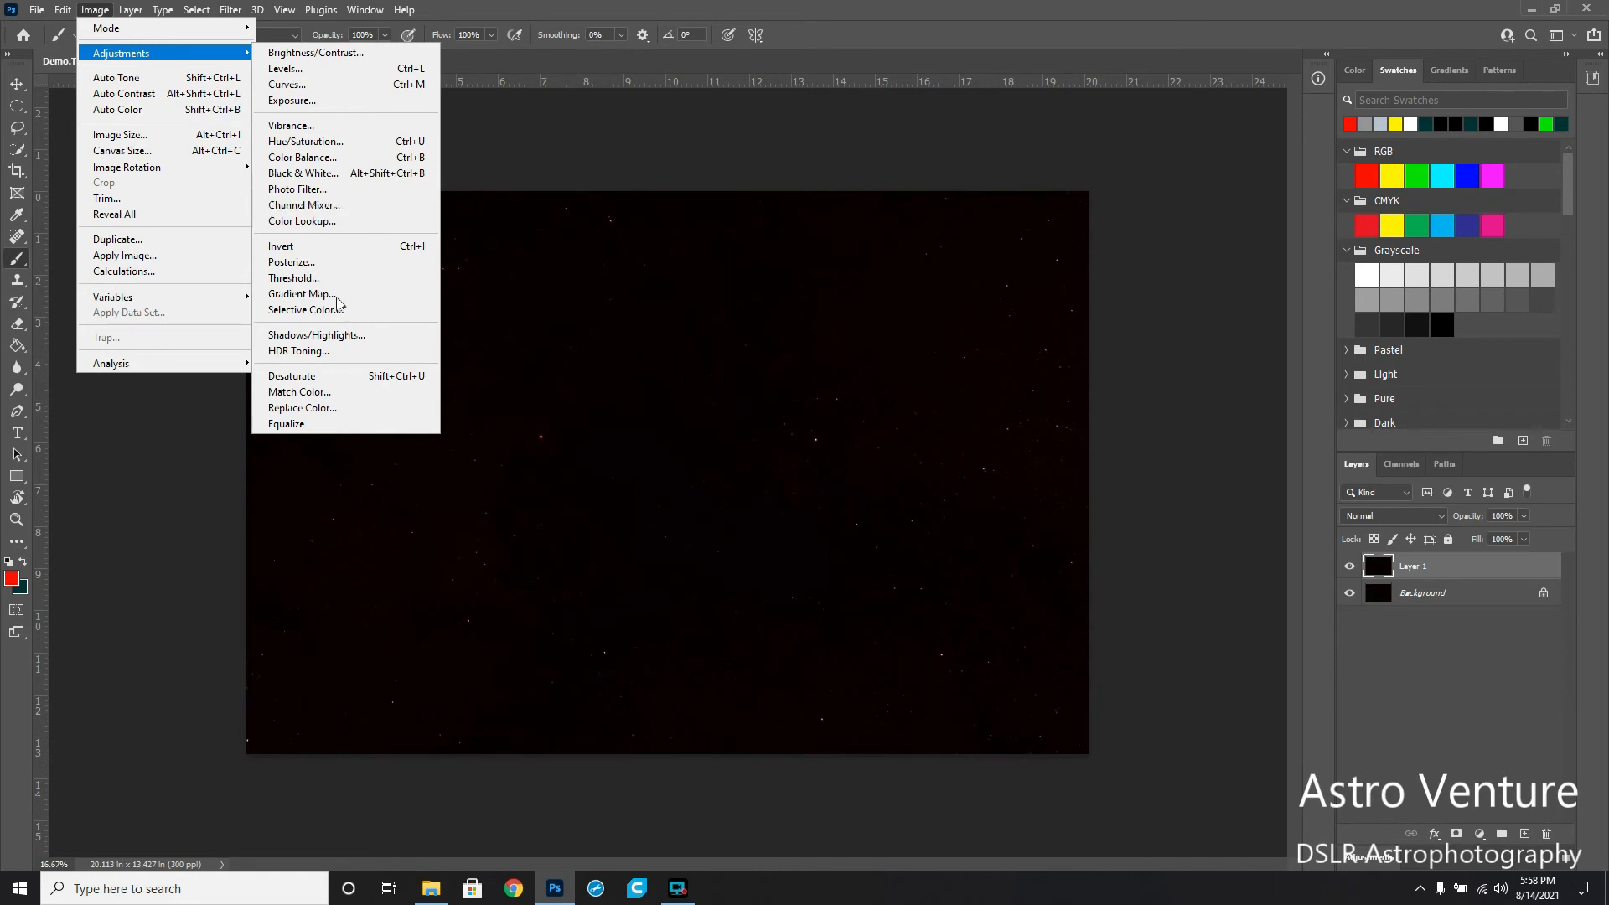
{"action": "left_click", "coordinate": [332, 390]}
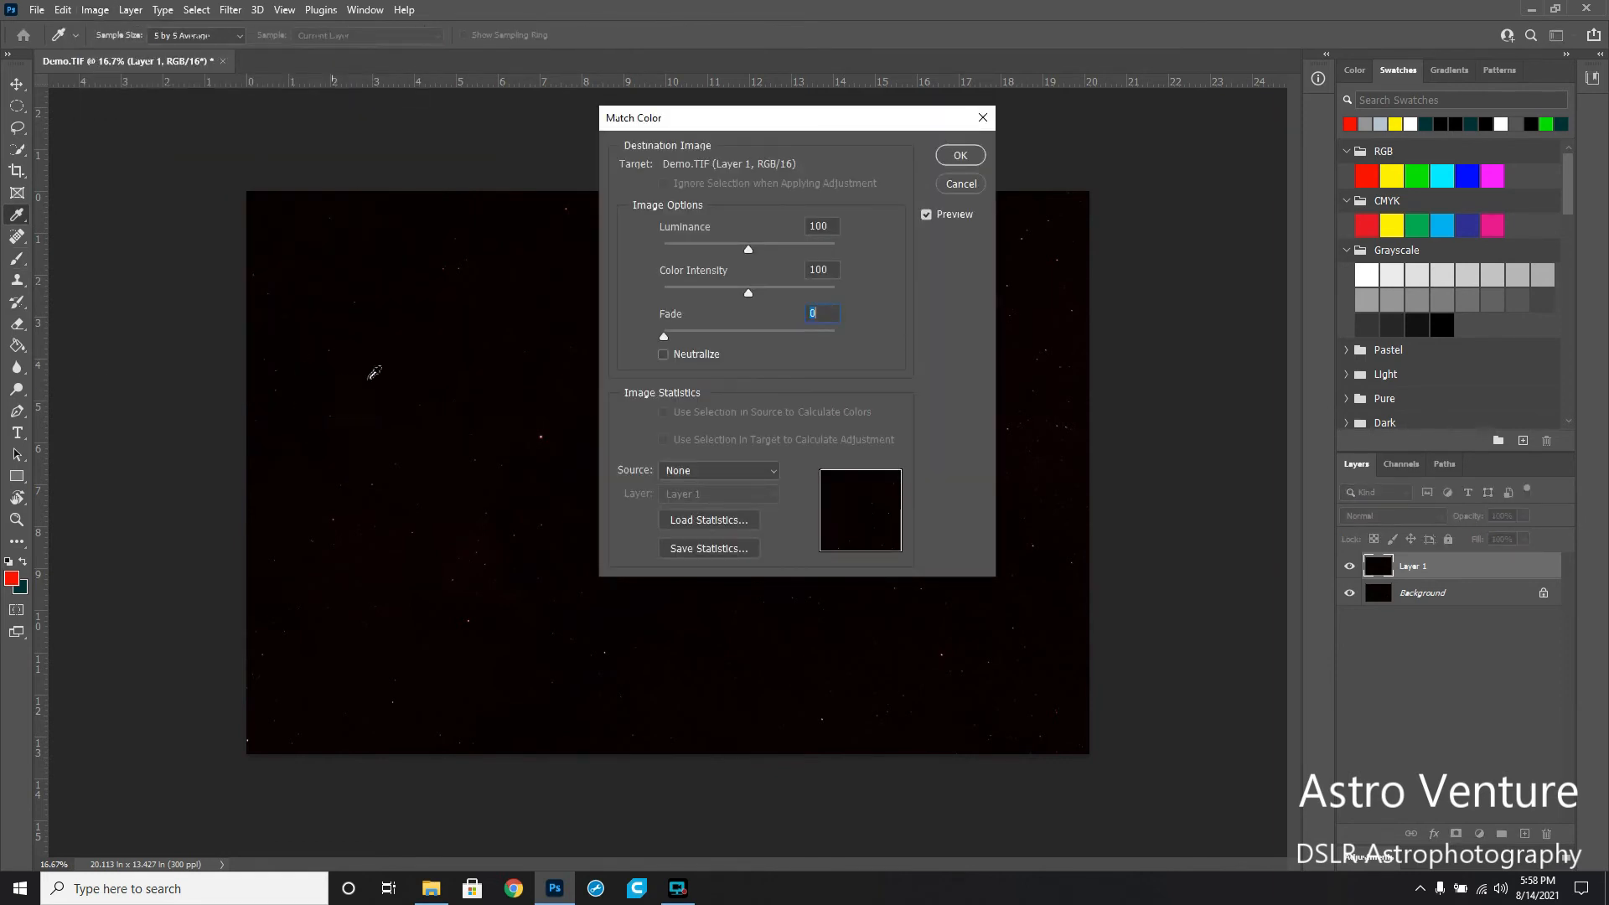
{"action": "left_click", "coordinate": [664, 355]}
{"action": "left_click", "coordinate": [966, 154]}
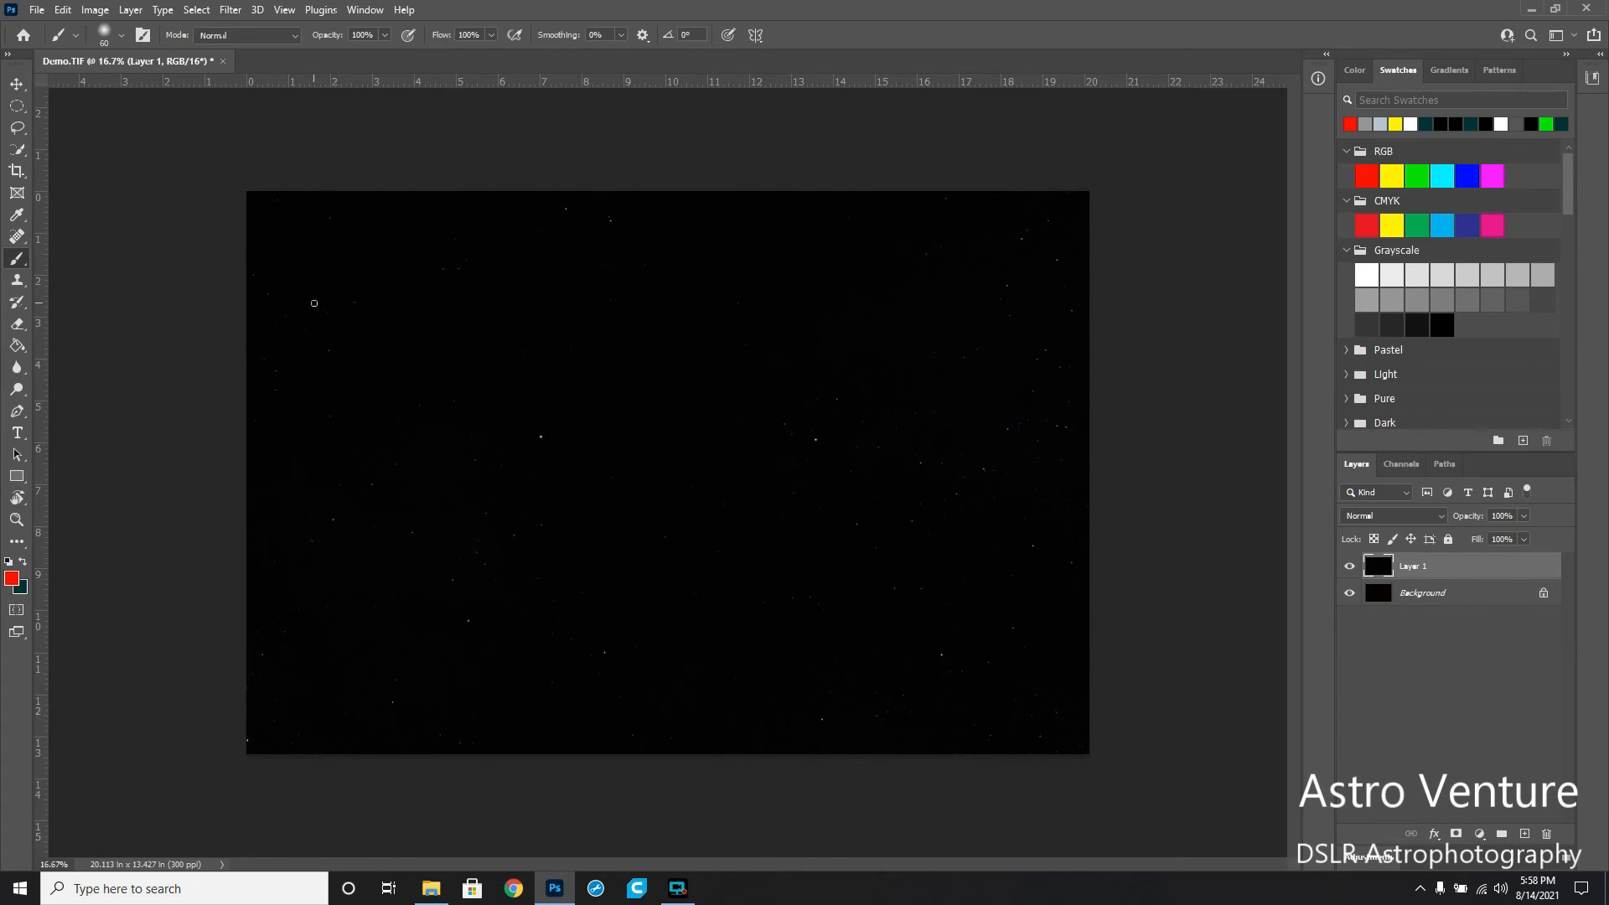
Strongly brighten the midtones of Layer 1's Red channel with a Levels adjustment, leaving the black and white points at their defaults
{"action": "left_click", "coordinate": [17, 520]}
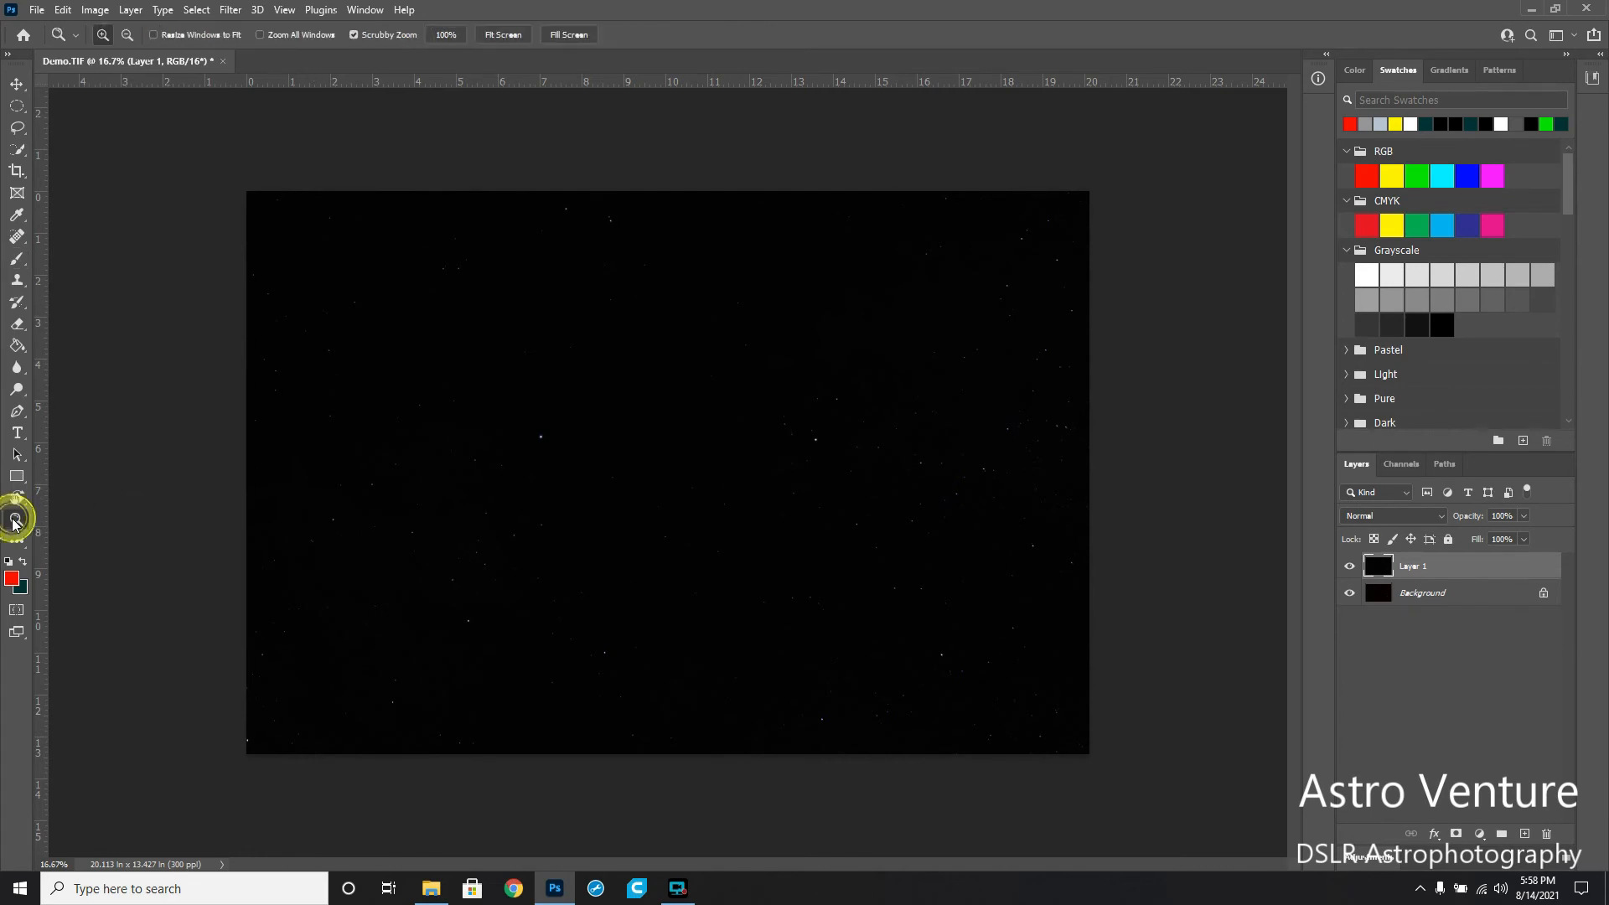
{"action": "left_click", "coordinate": [507, 34]}
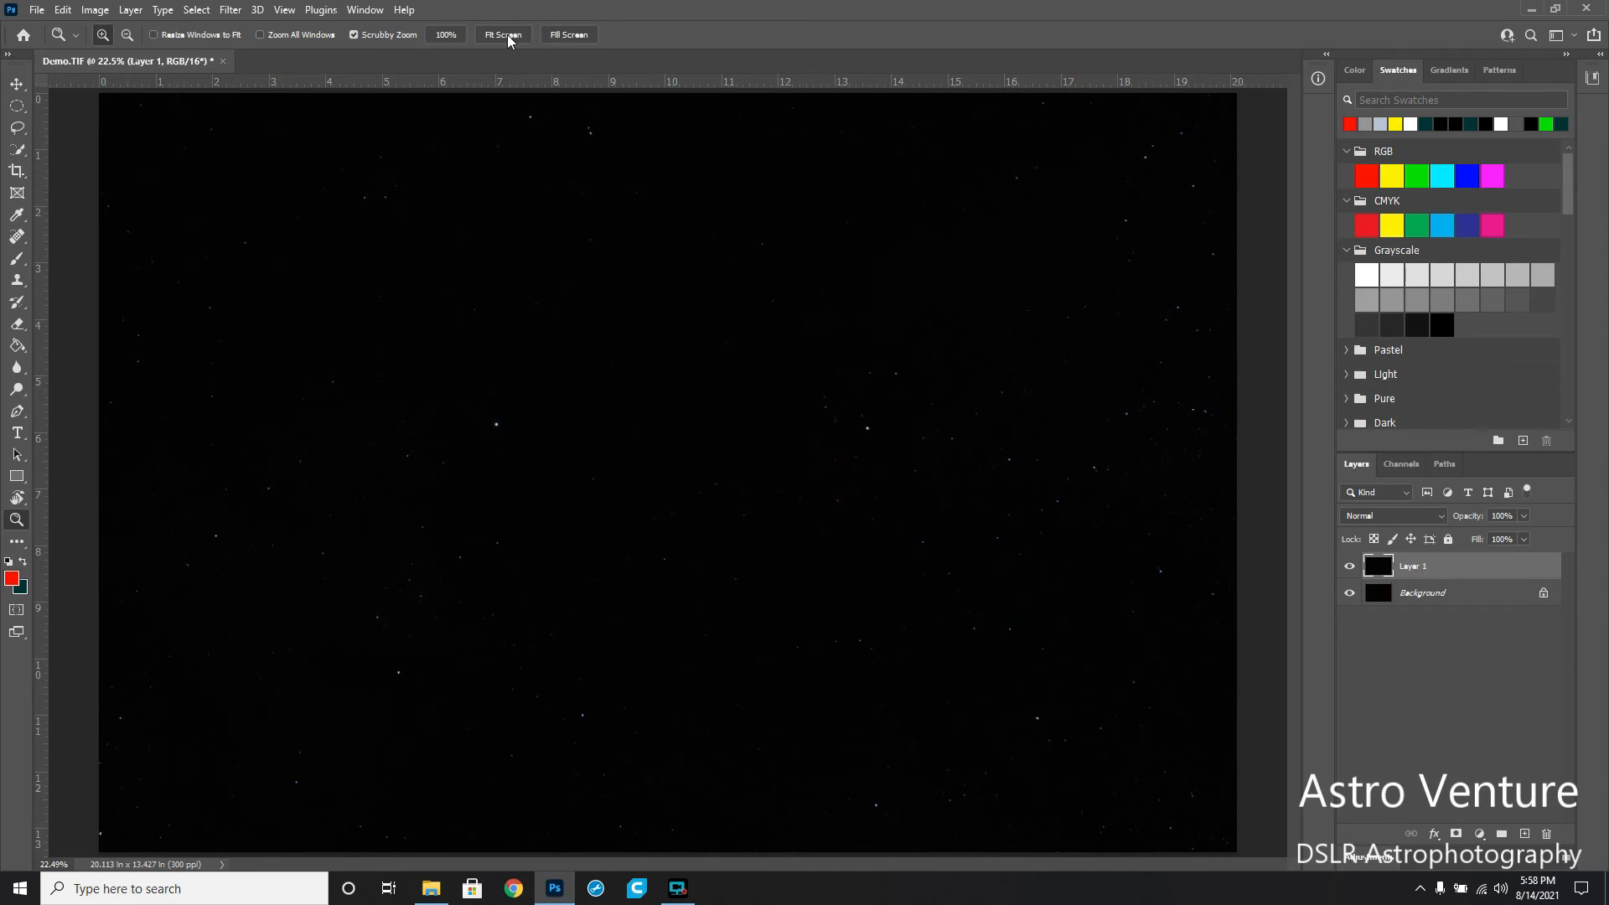
{"action": "key", "text": "ctrl+l"}
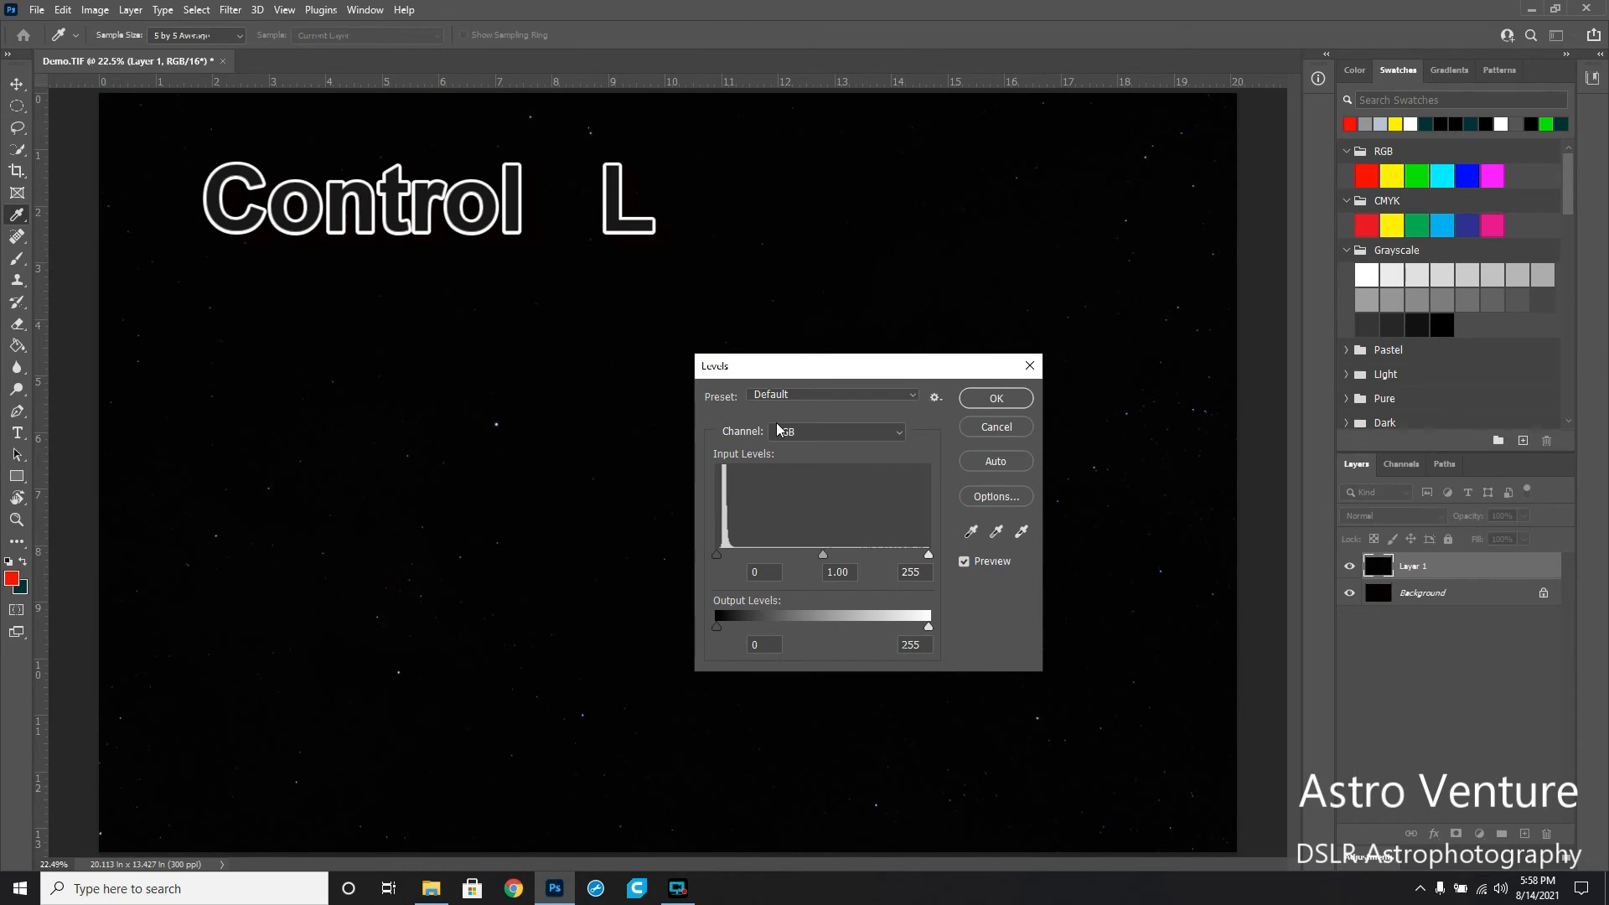
{"action": "left_click", "coordinate": [820, 432]}
{"action": "left_click", "coordinate": [802, 461]}
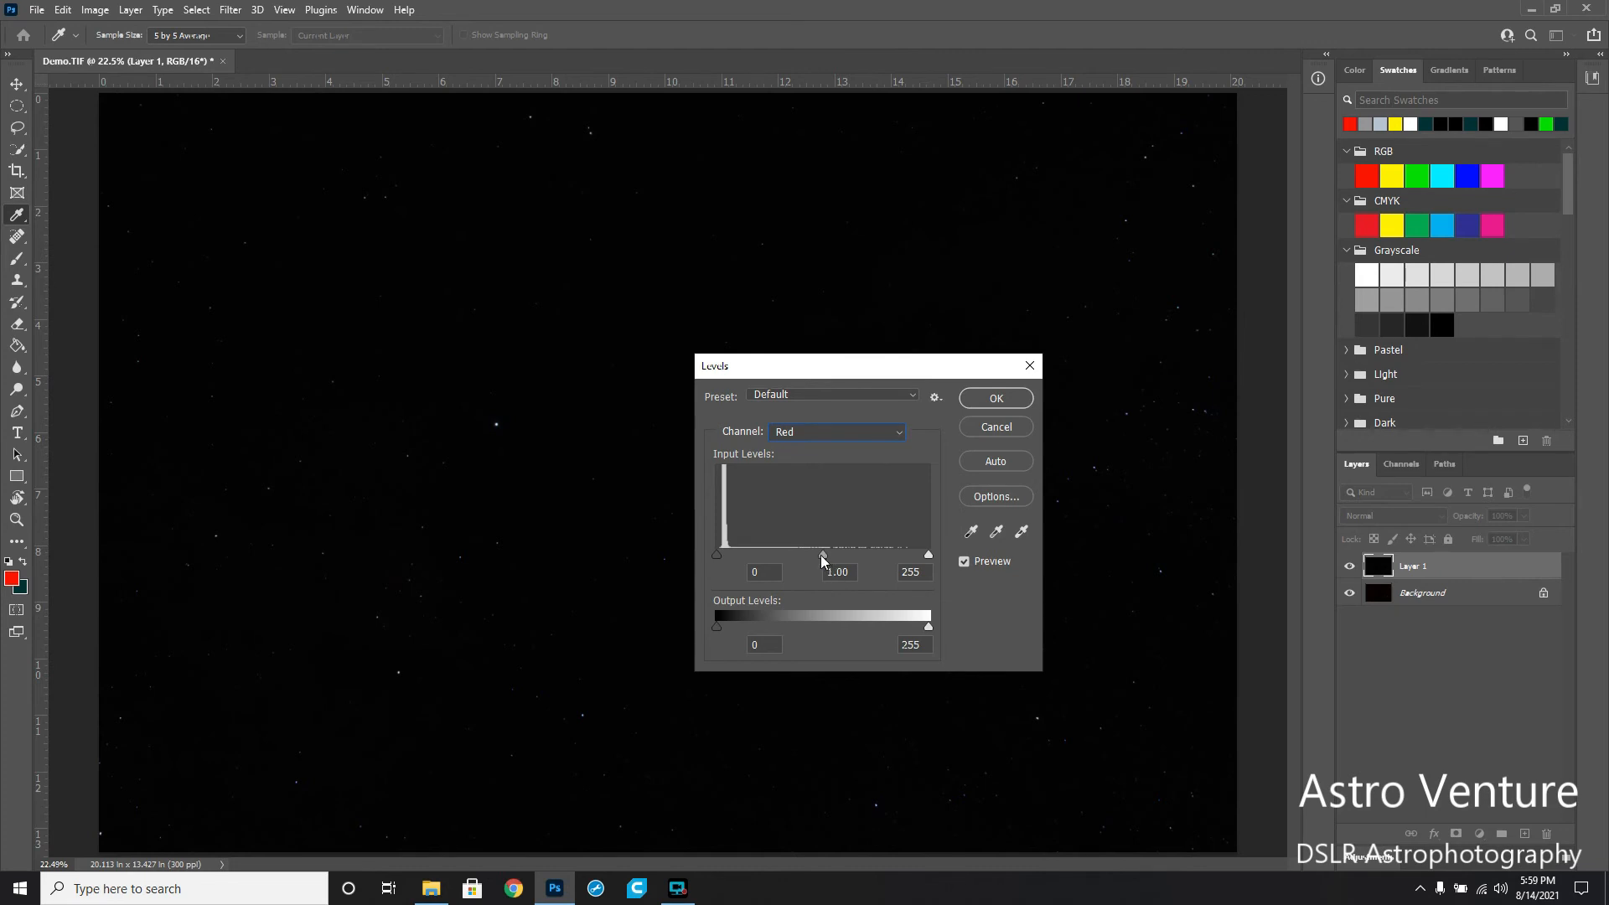
{"action": "left_click_drag", "start_coordinate": [821, 555], "coordinate": [741, 556]}
{"action": "key", "text": "Return"}
{"action": "key", "text": "z"}
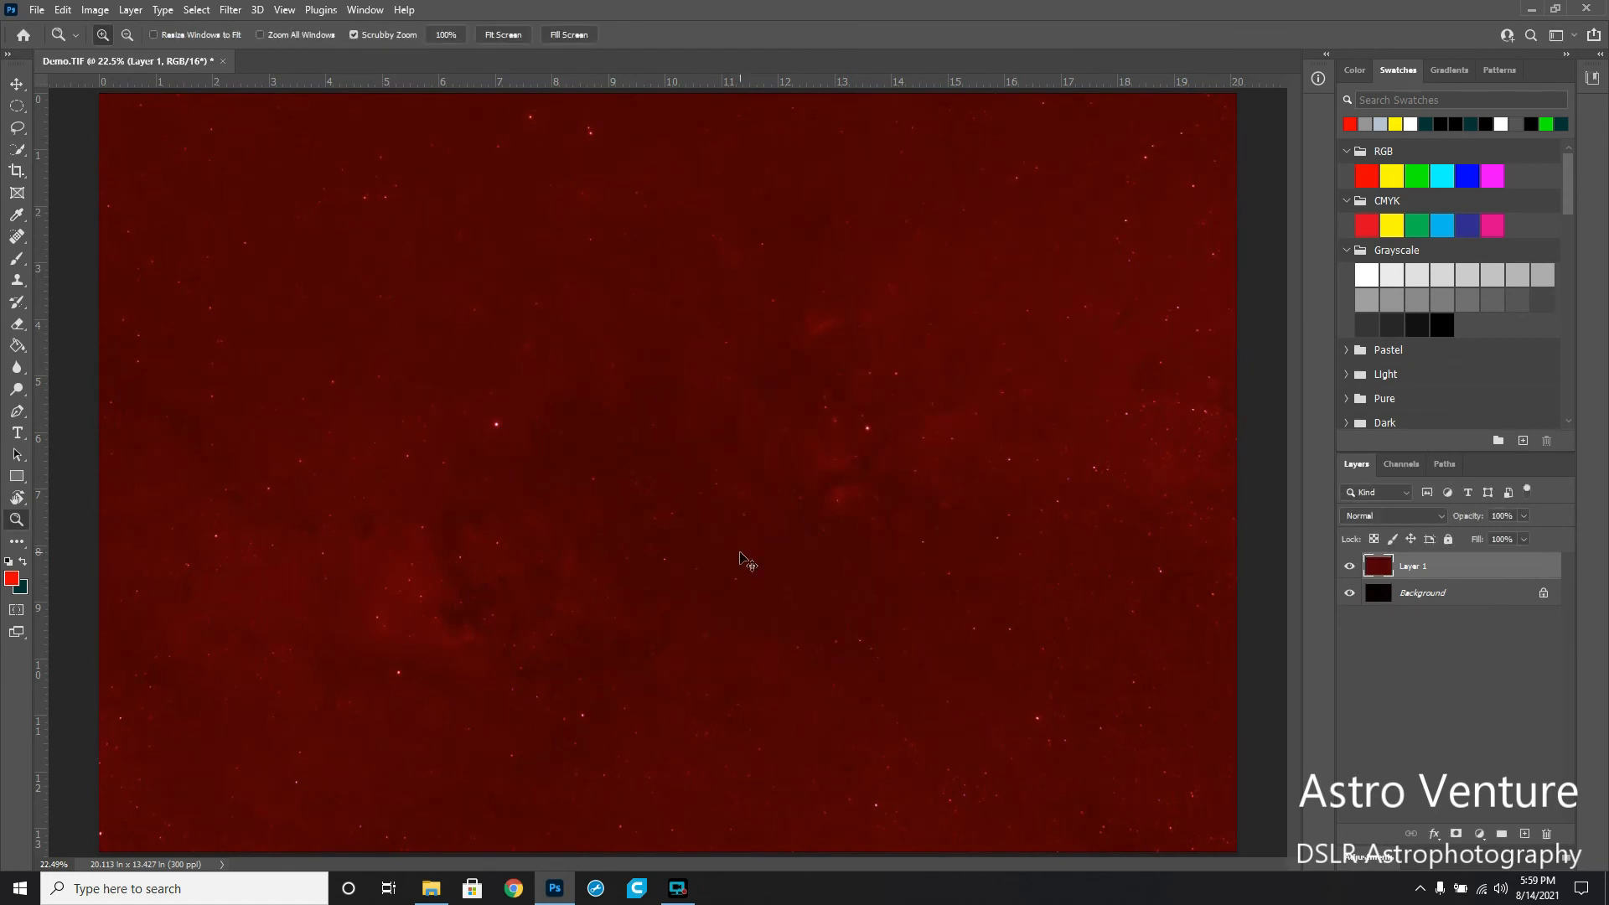
Apply Levels to Layer 1's Red channel with the input black point at 51 and the midtones at 1.79
{"action": "key", "text": "ctrl+l"}
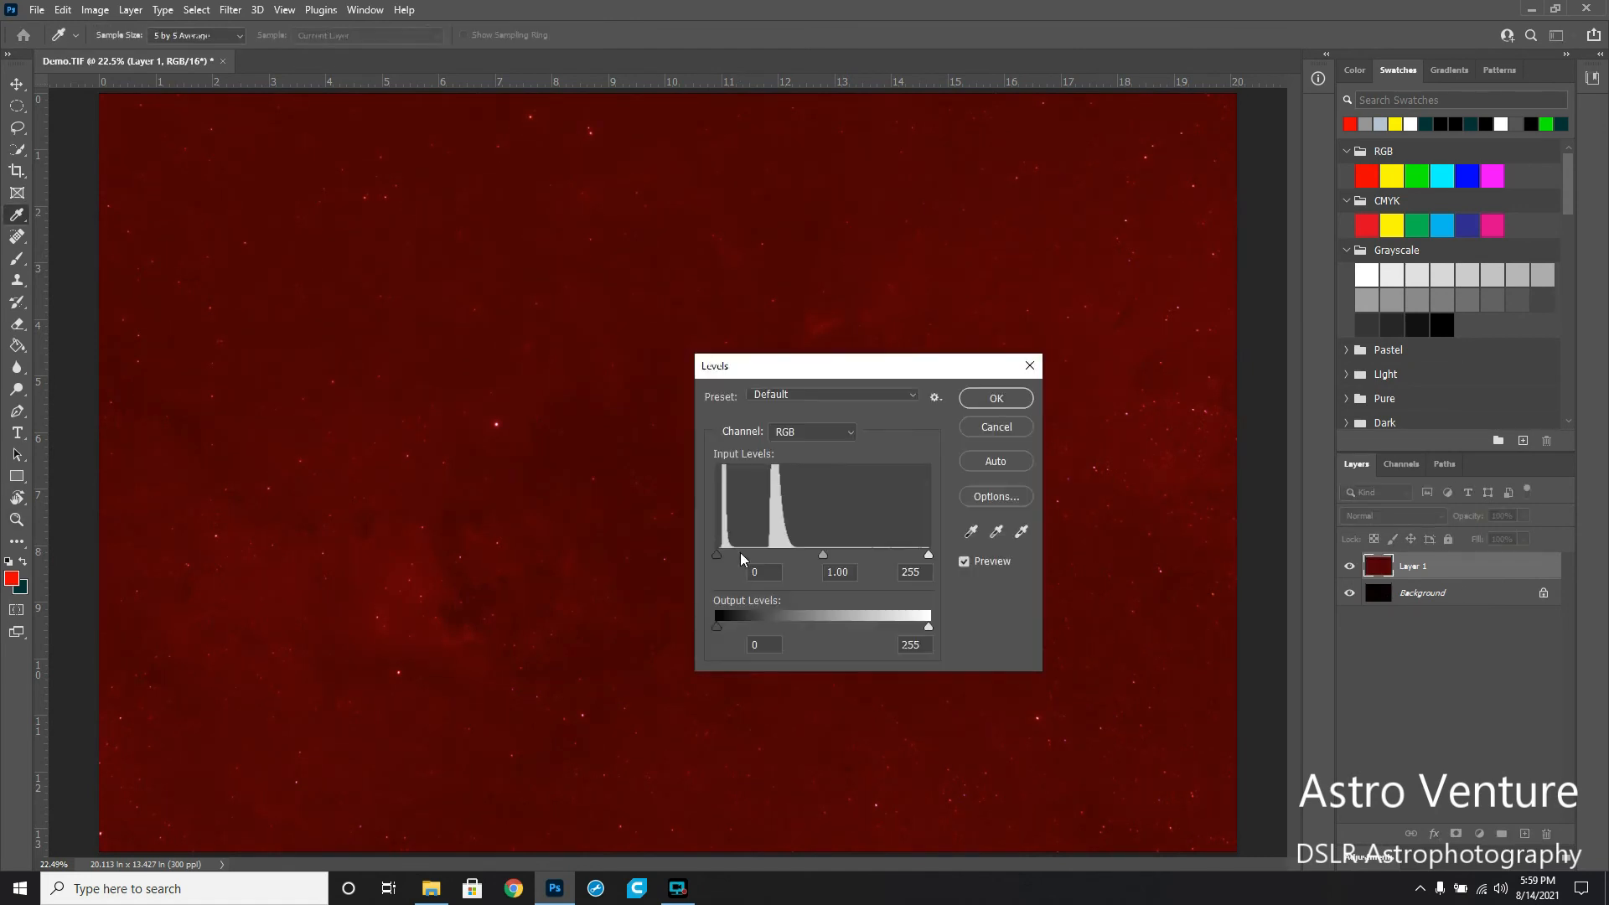
{"action": "left_click", "coordinate": [800, 430]}
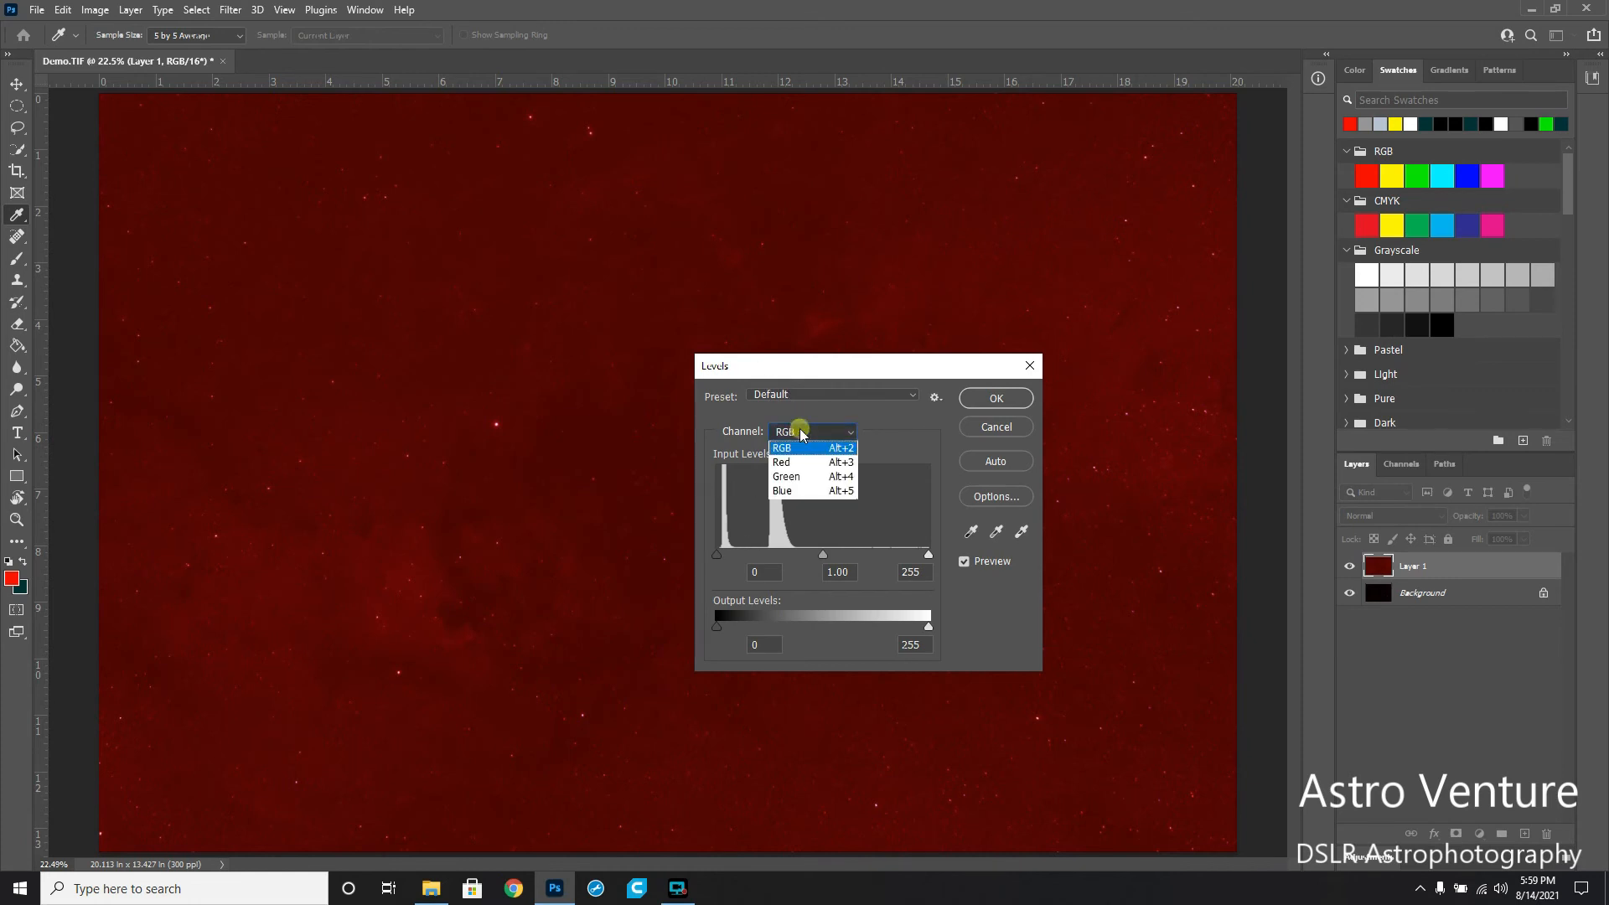
{"action": "left_click", "coordinate": [796, 457]}
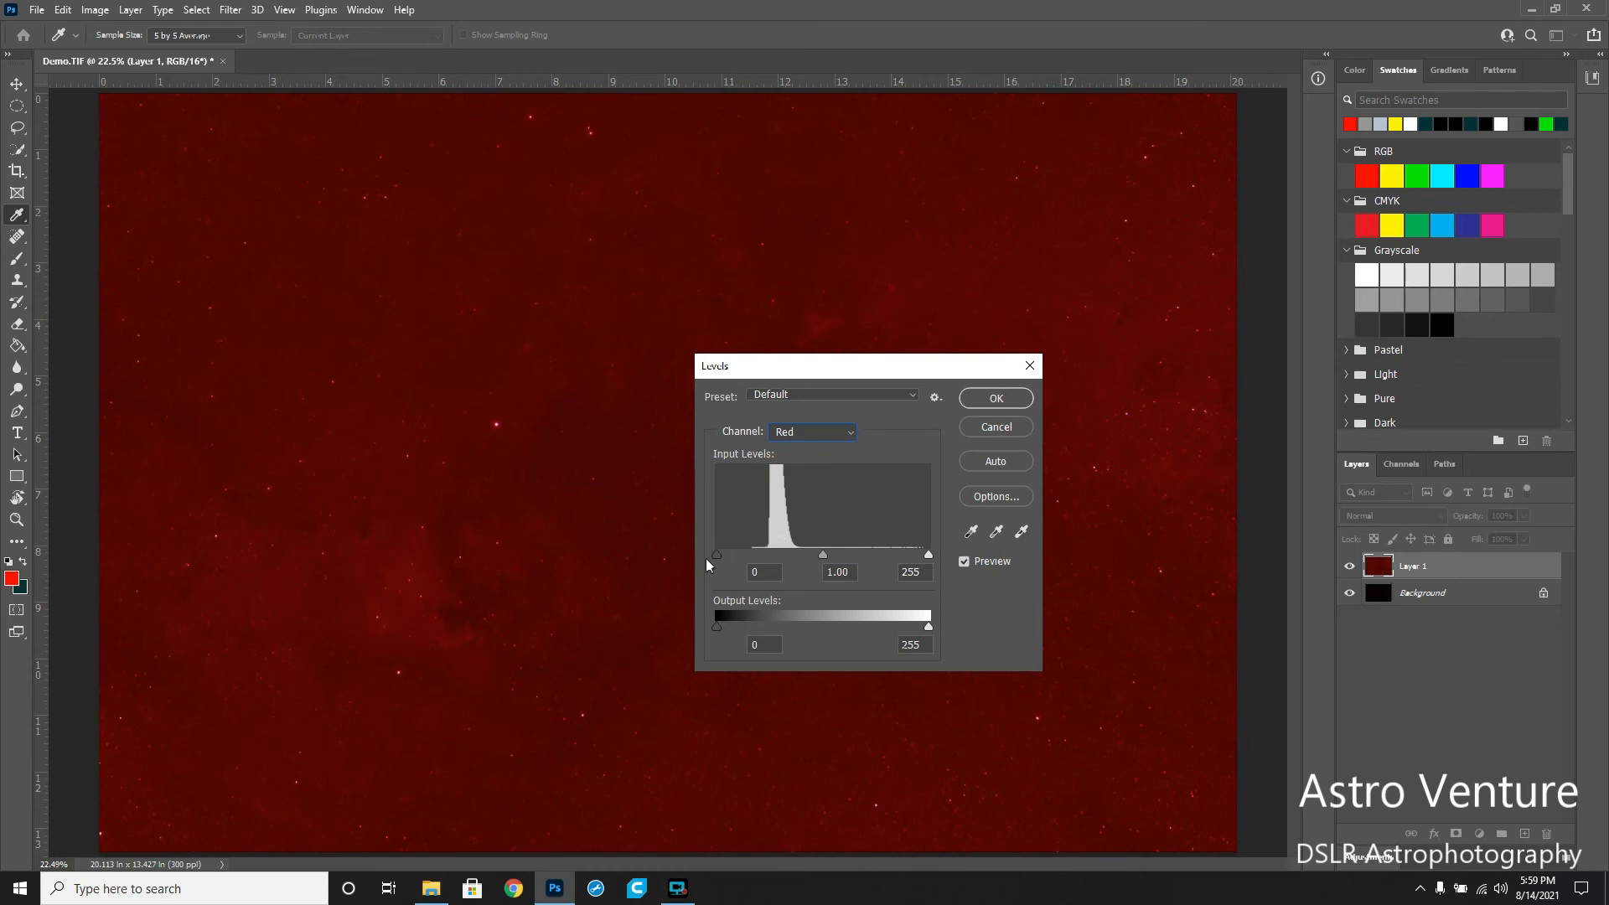
{"action": "left_click_drag", "start_coordinate": [716, 556], "coordinate": [761, 560]}
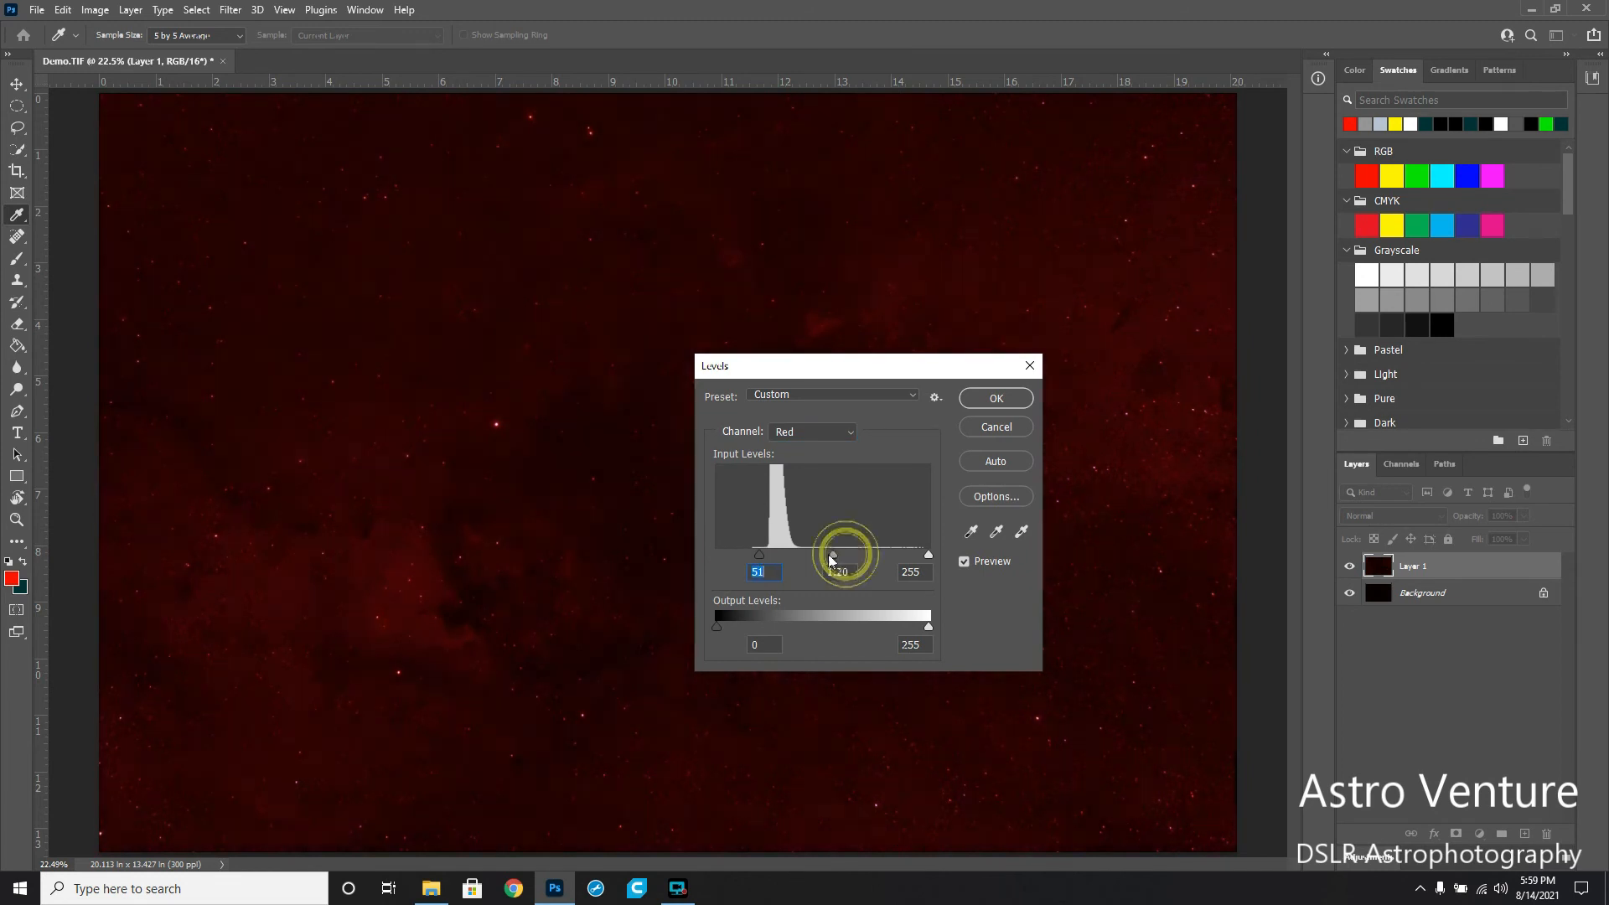
{"action": "left_click_drag", "start_coordinate": [830, 556], "coordinate": [815, 556]}
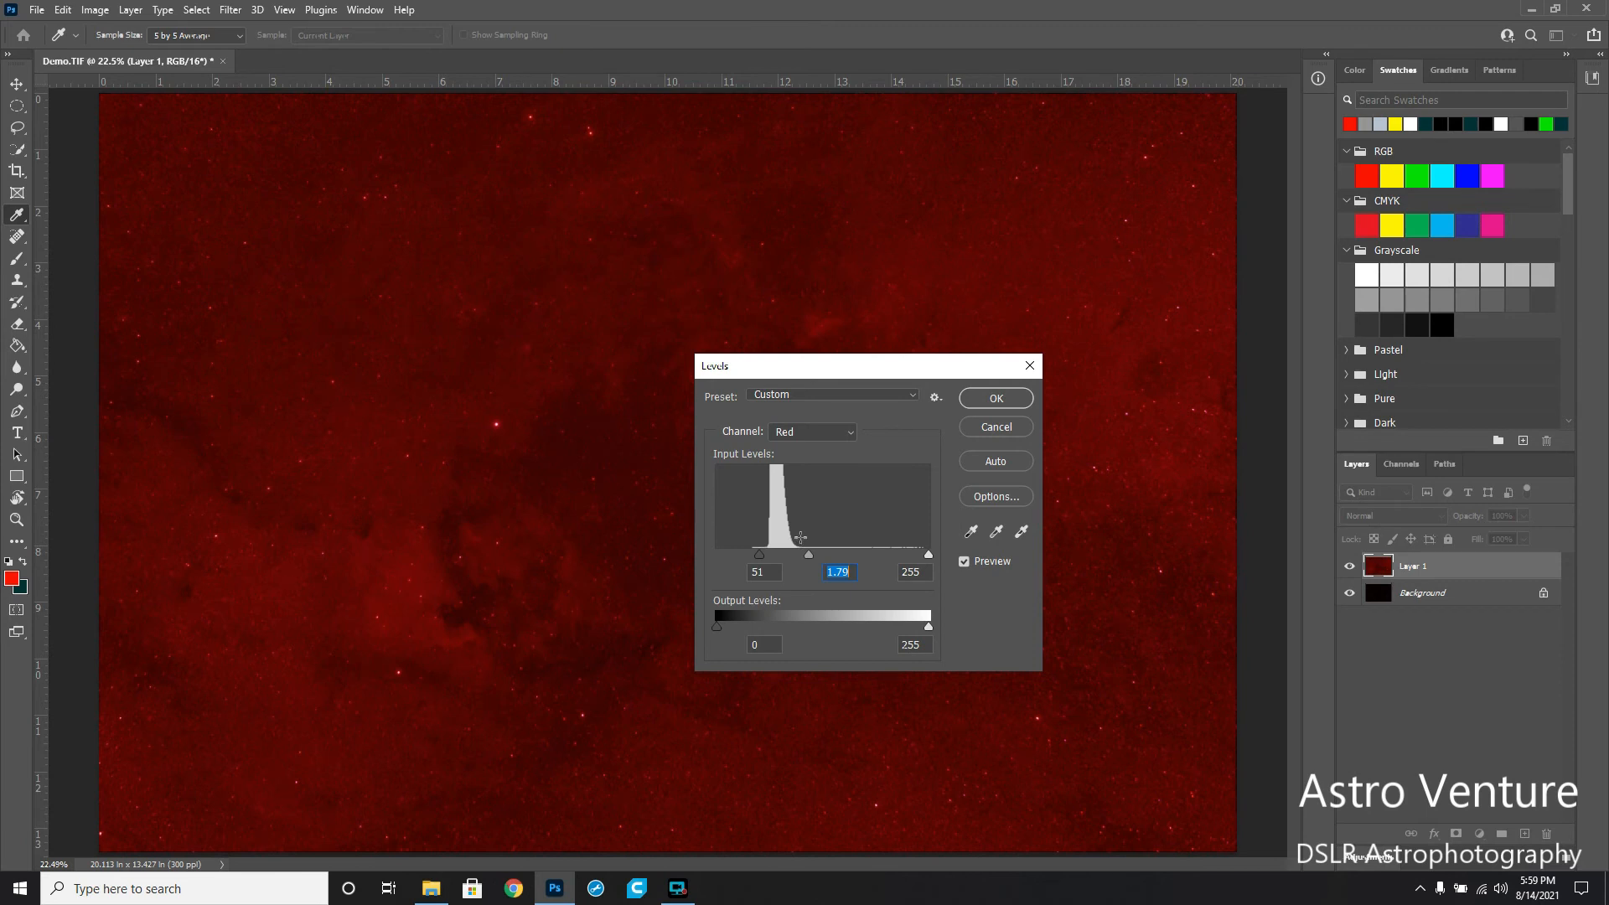
{"action": "left_click", "coordinate": [996, 399]}
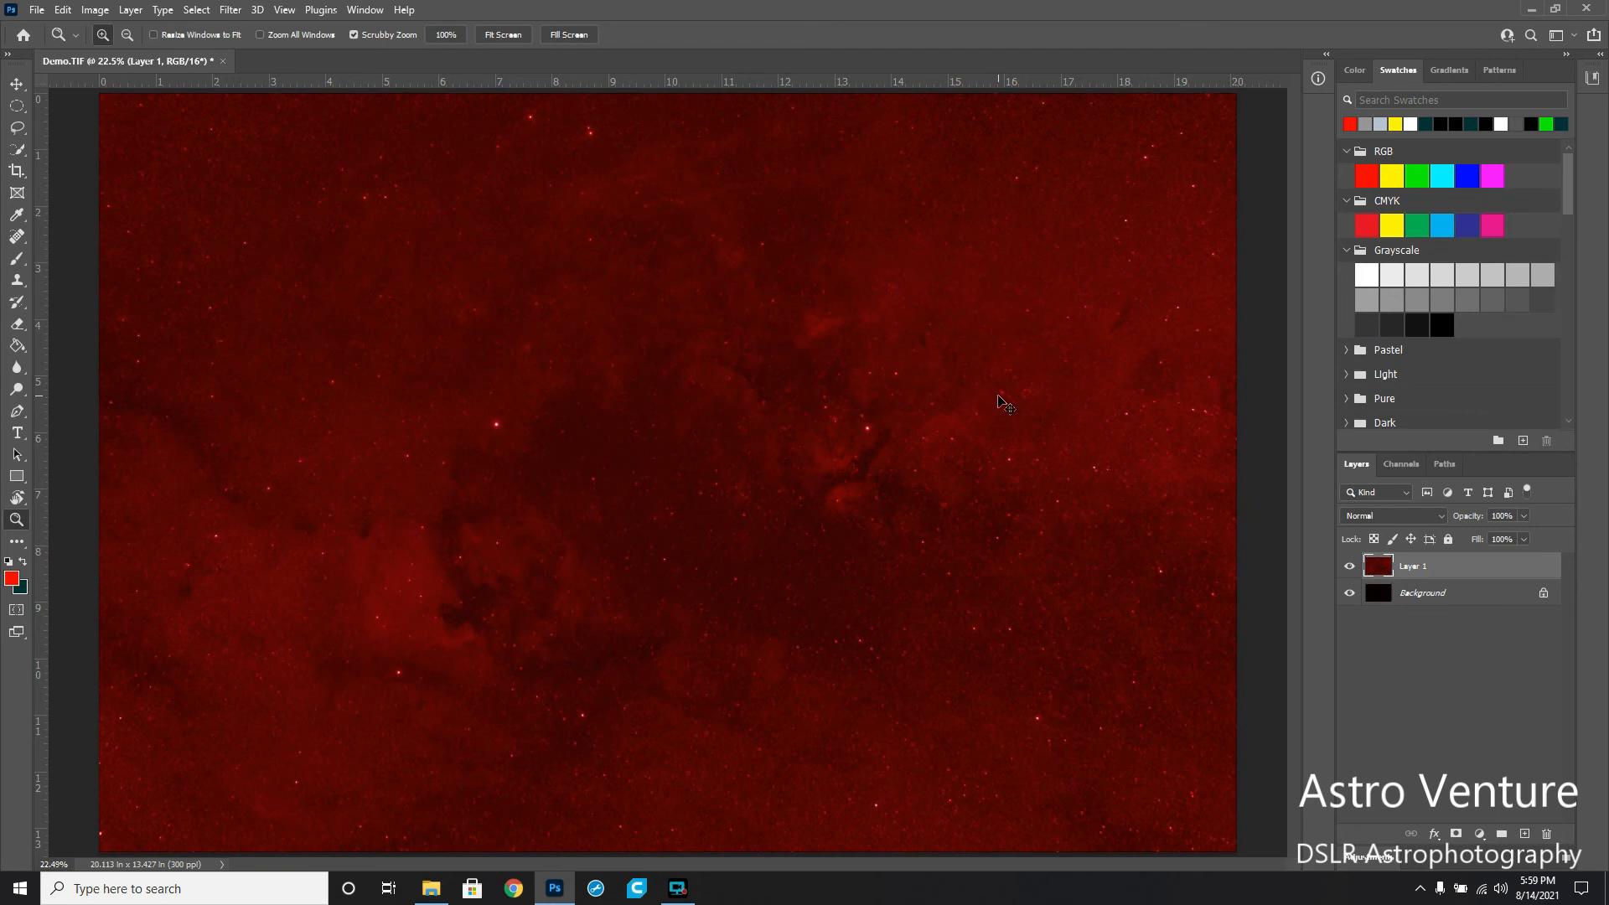
Apply Levels again to the Red channel with the input black point at 39 and the midtones at 1.39
{"action": "key", "text": "ctrl+l"}
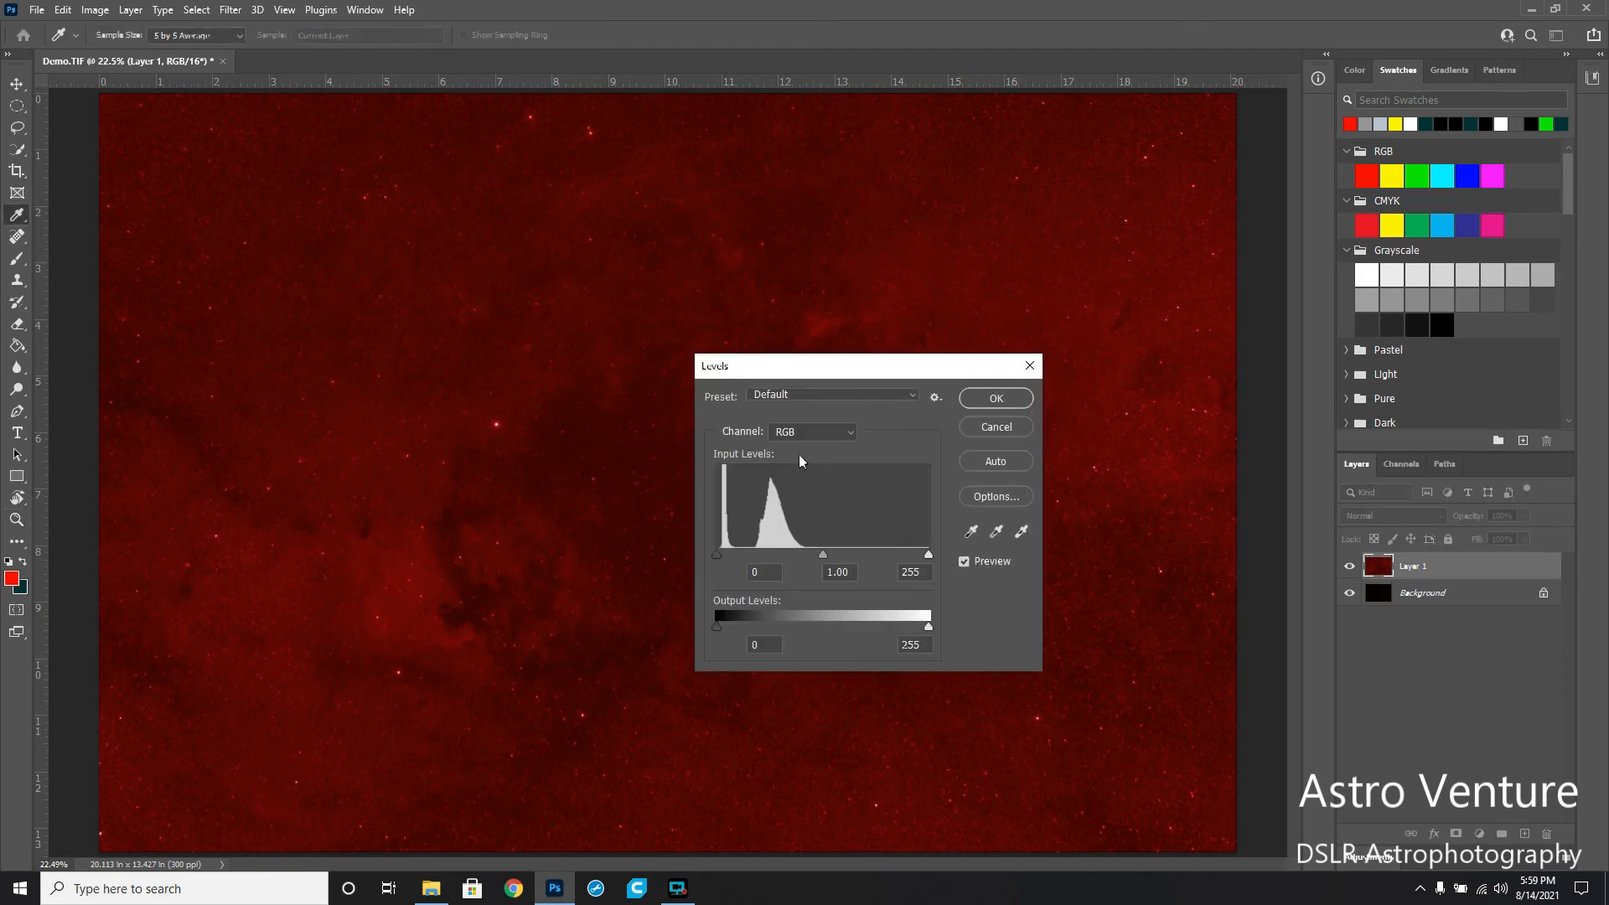
{"action": "left_click", "coordinate": [803, 429]}
{"action": "left_click", "coordinate": [776, 466]}
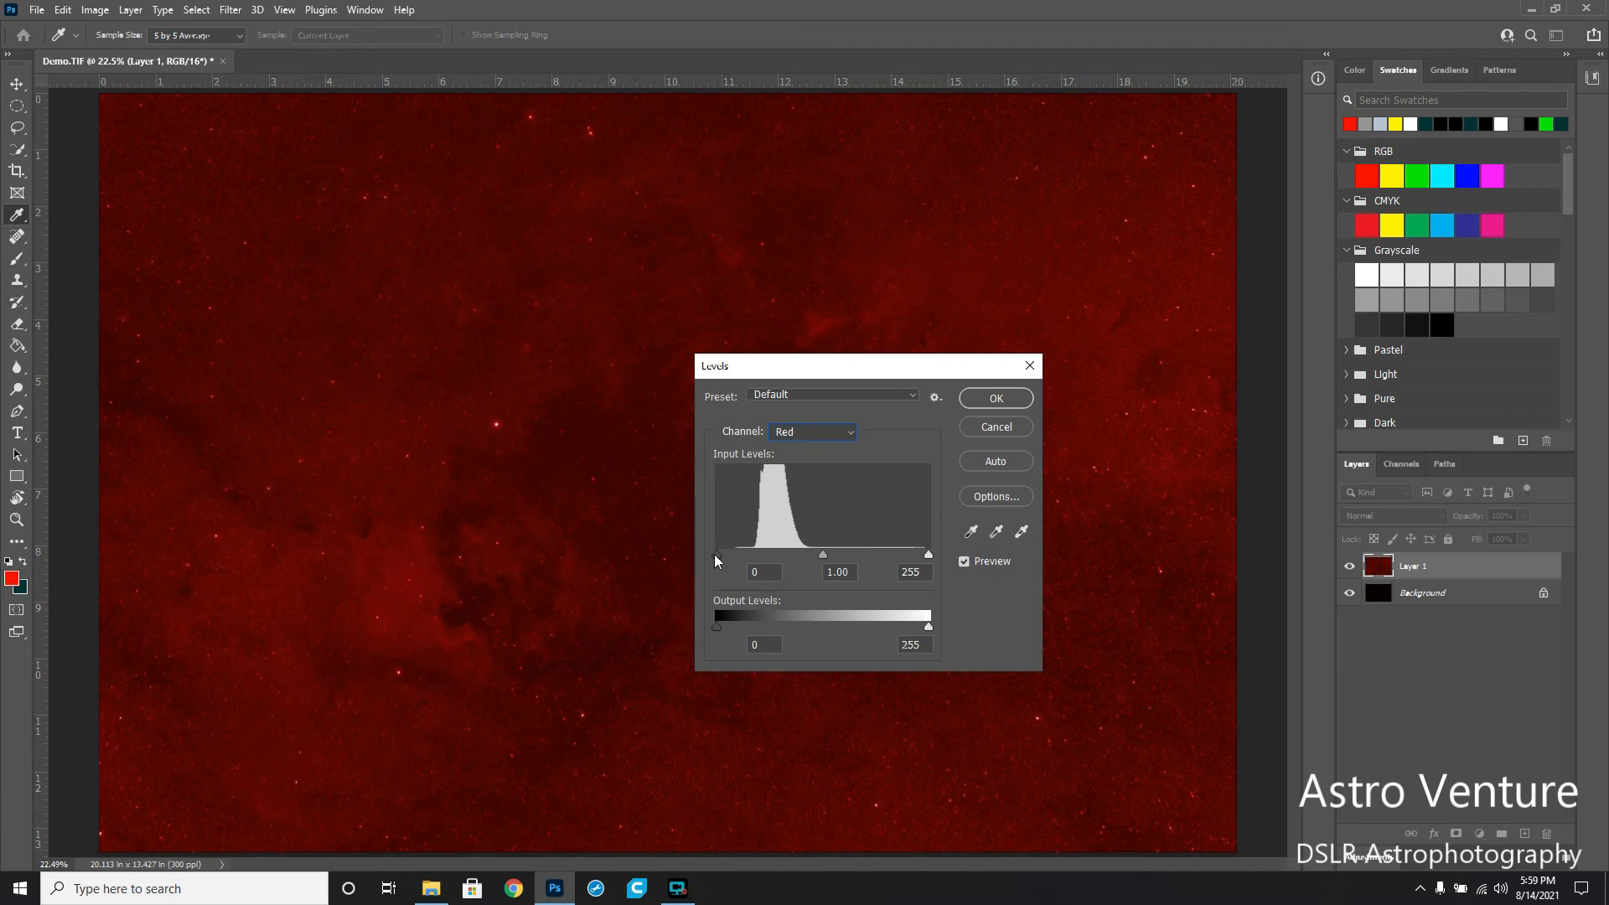
{"action": "left_click_drag", "start_coordinate": [715, 555], "coordinate": [749, 555]}
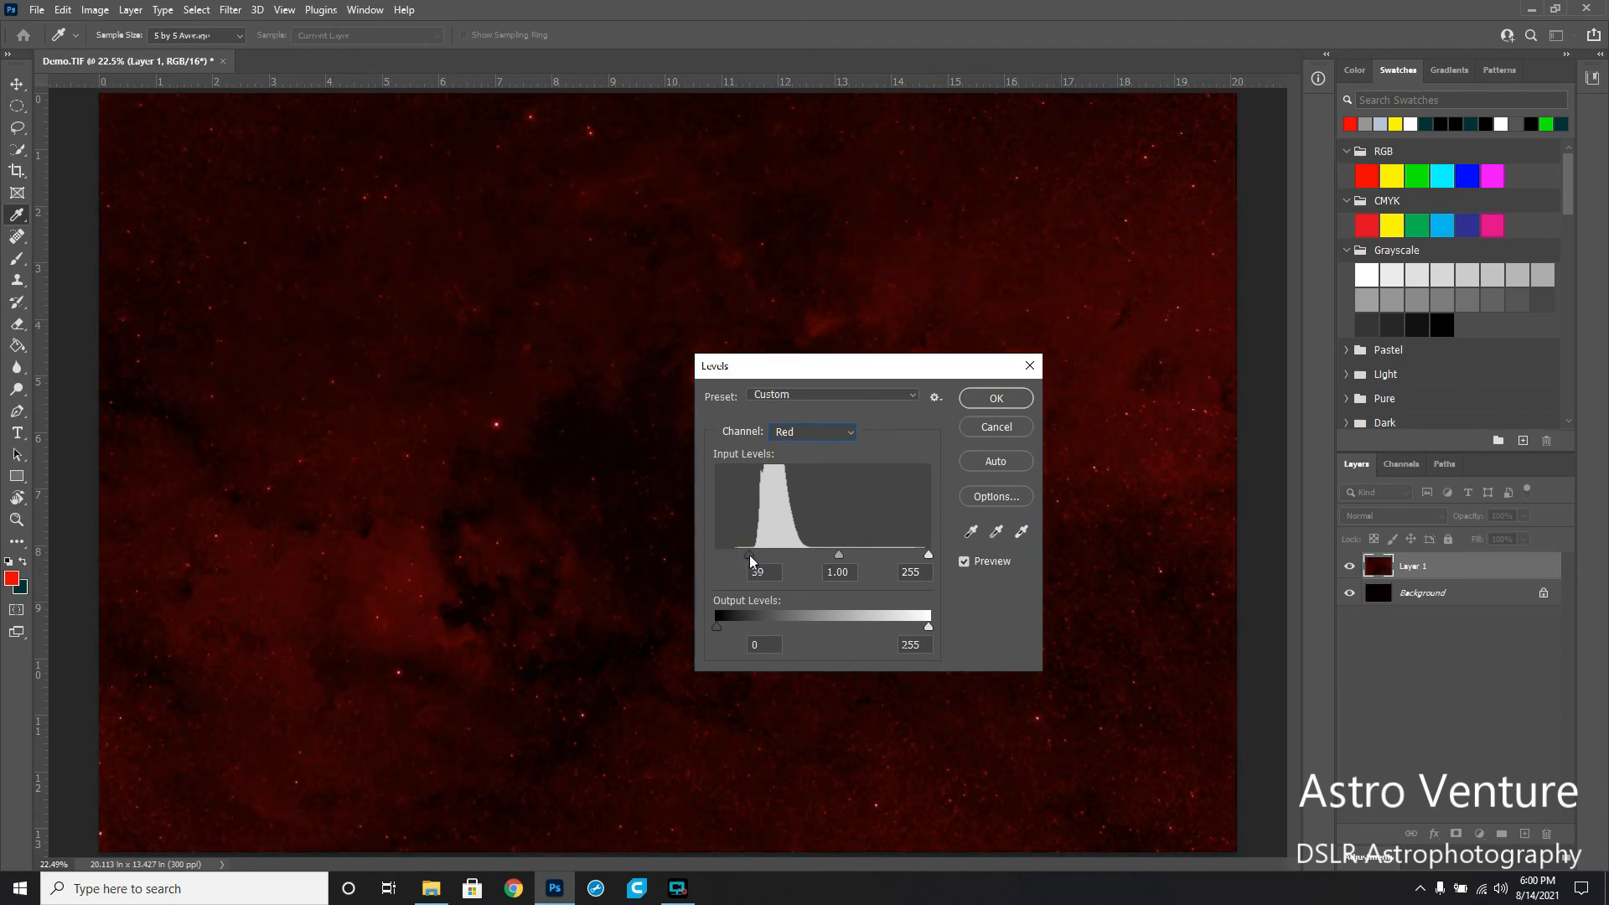
{"action": "left_click_drag", "start_coordinate": [837, 554], "coordinate": [818, 555]}
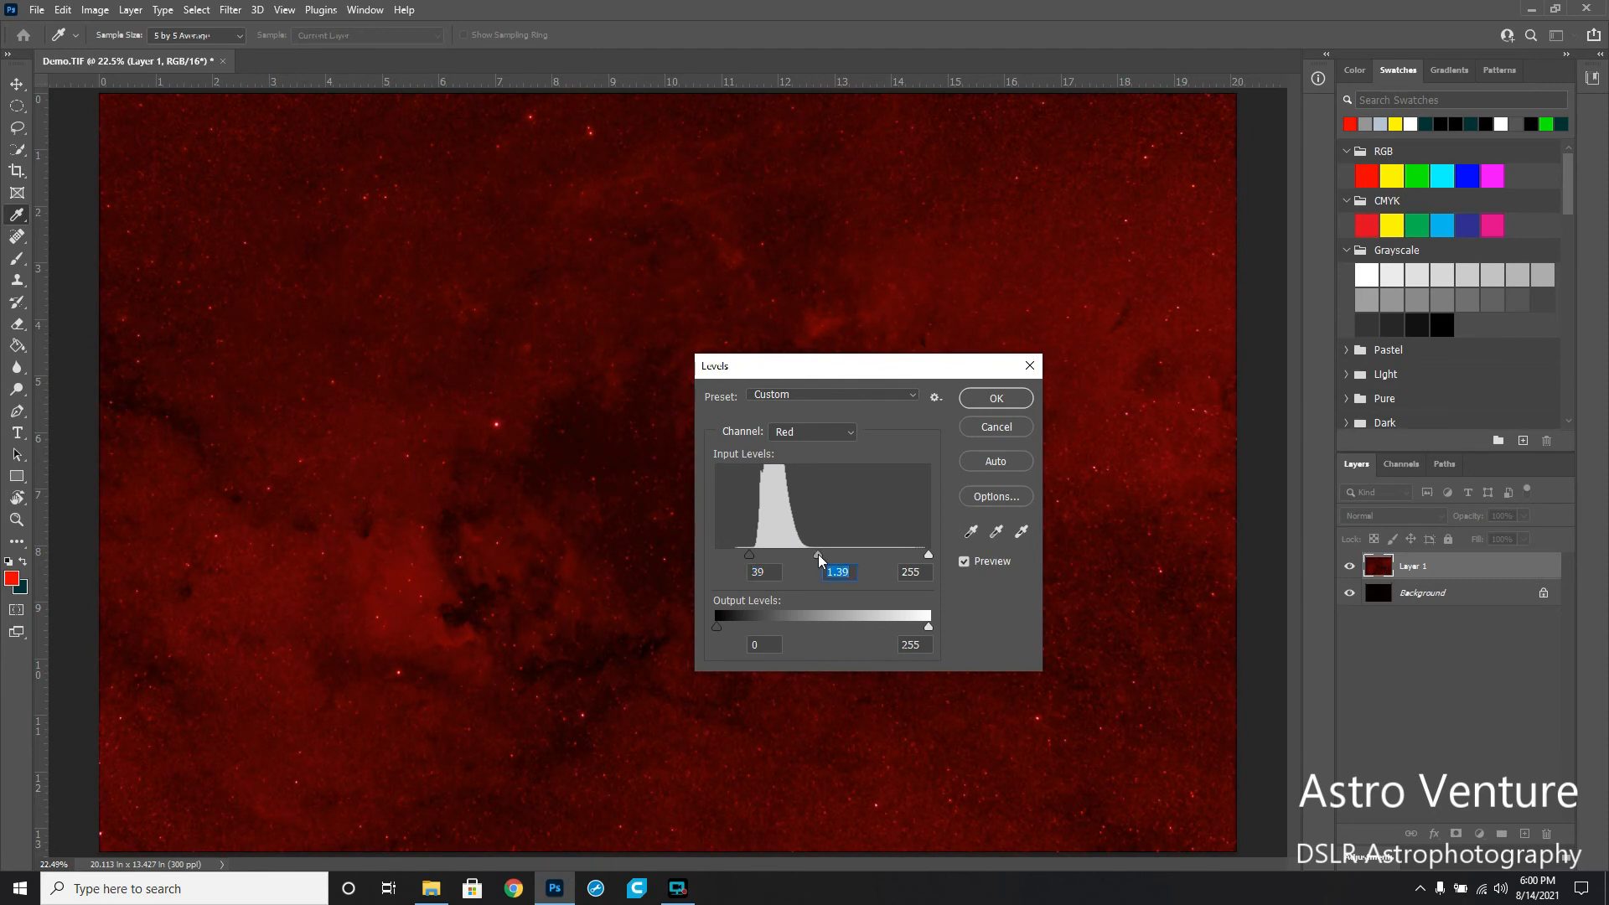
{"action": "key", "text": "Return"}
{"action": "key", "text": "z"}
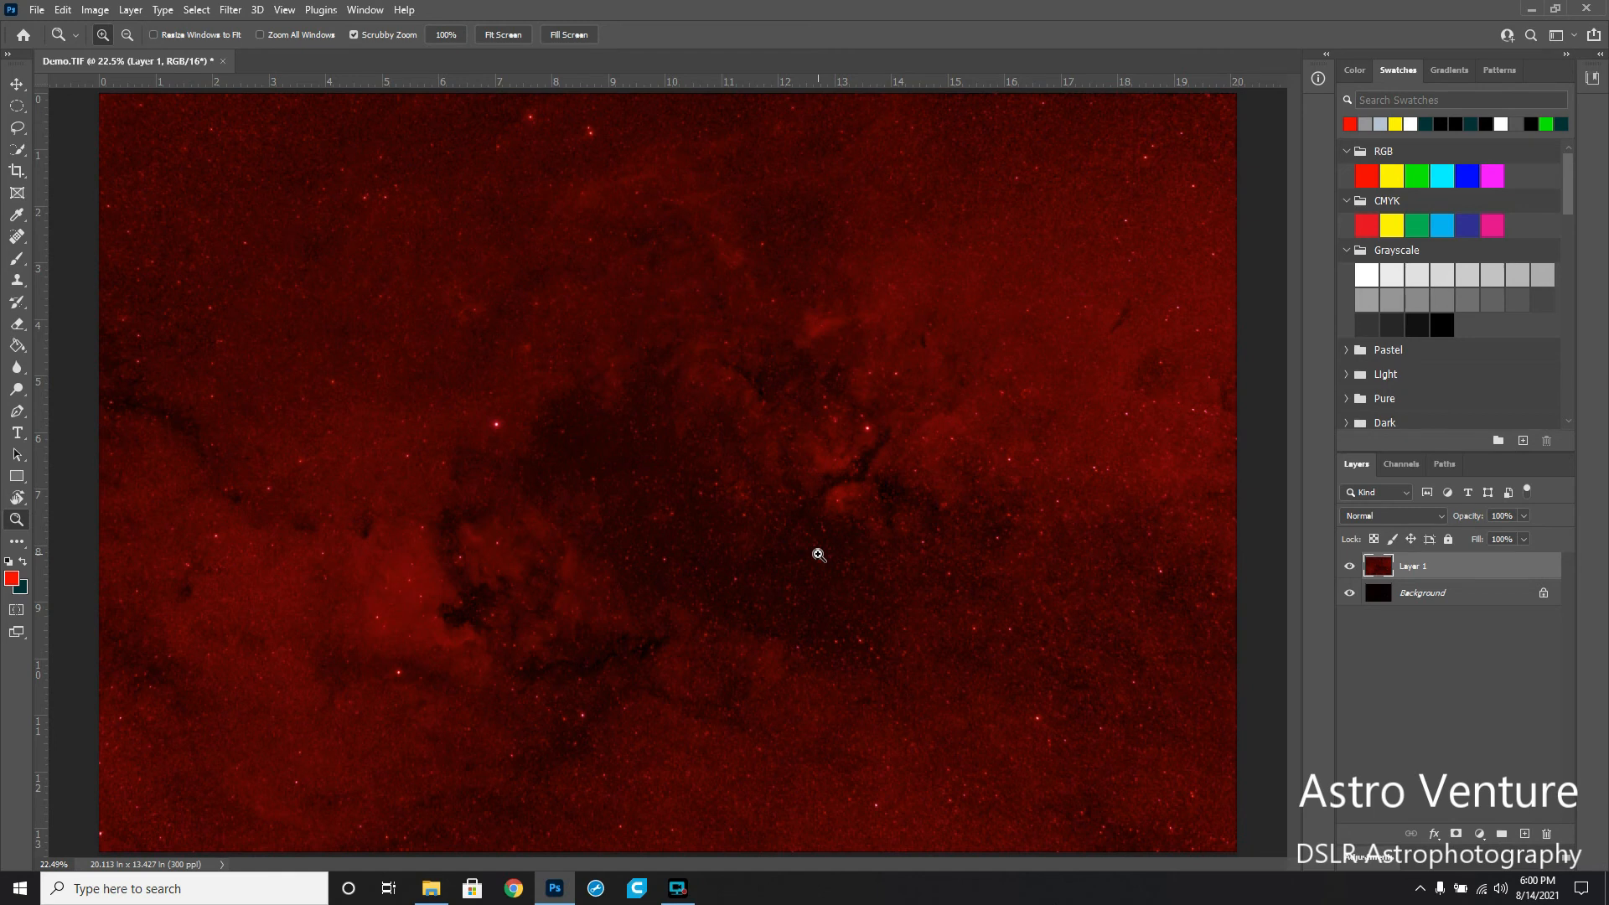
Raise the Red channel's black point slightly towards the start of its histogram with Levels and lift its midtones a little
{"action": "key", "text": "ctrl+l"}
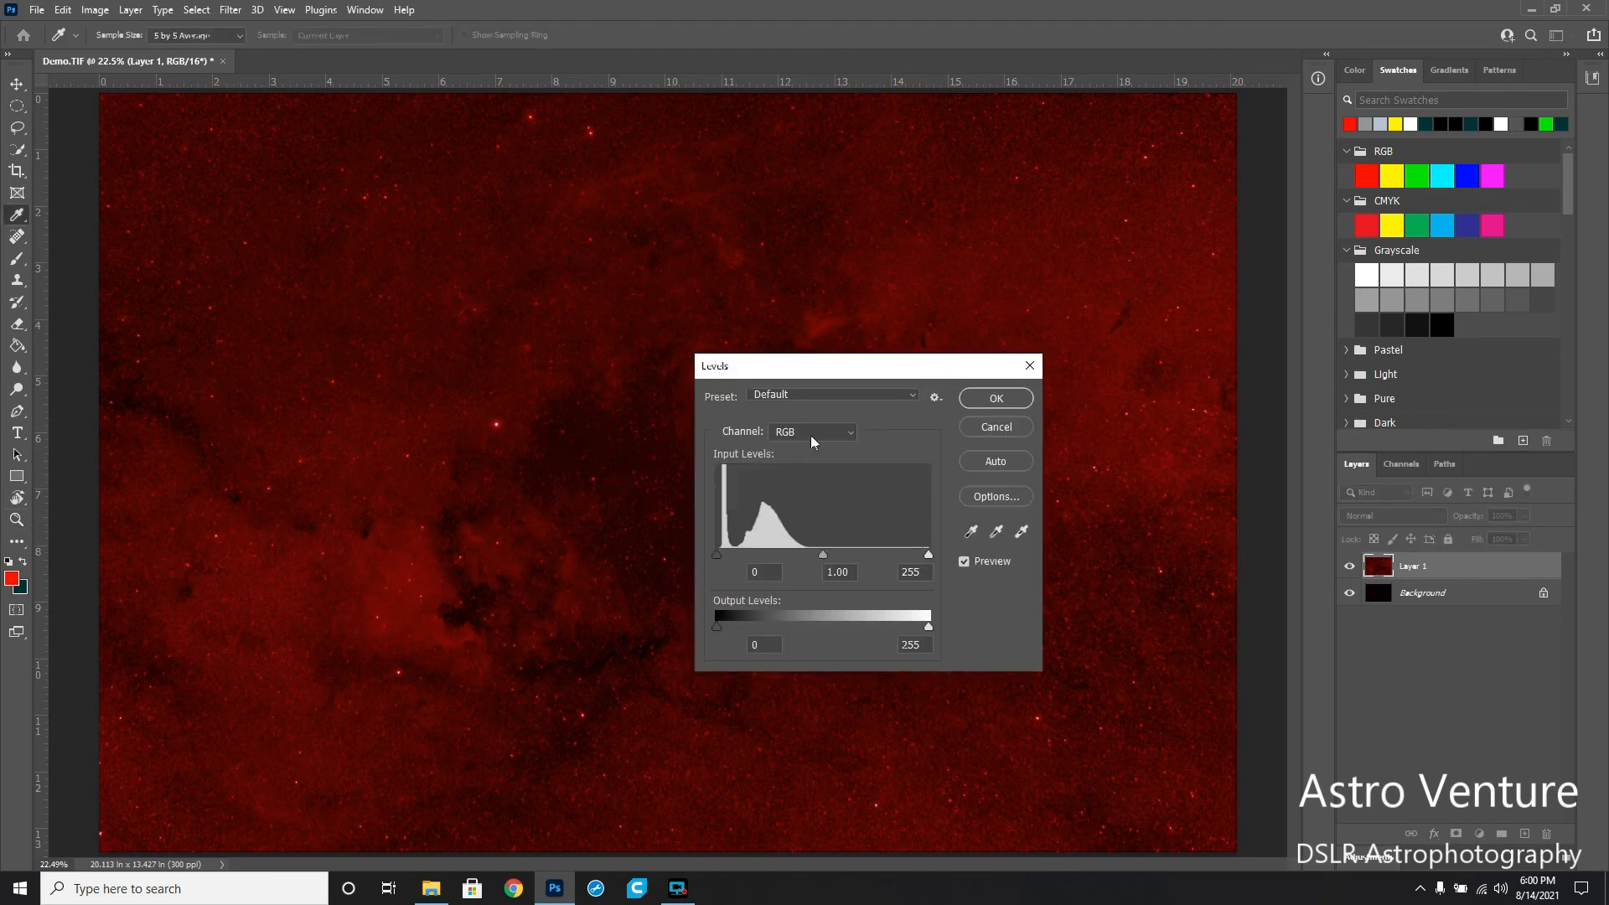
{"action": "left_click", "coordinate": [810, 435]}
{"action": "left_click", "coordinate": [793, 459]}
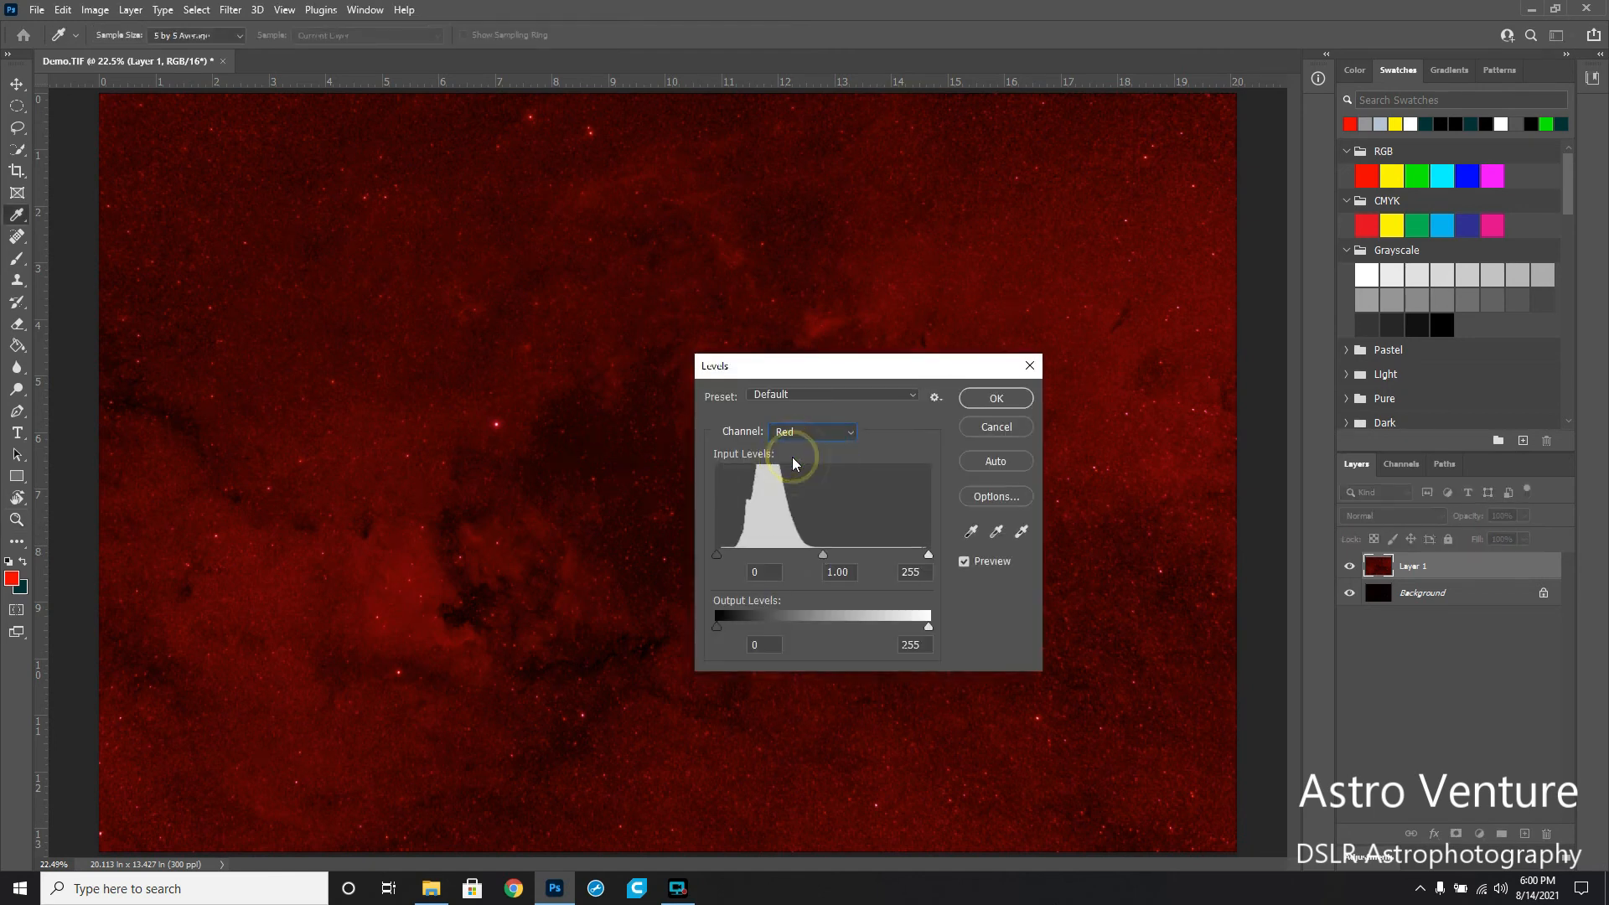
{"action": "left_click_drag", "start_coordinate": [716, 555], "coordinate": [721, 556]}
{"action": "left_click_drag", "start_coordinate": [830, 556], "coordinate": [824, 556]}
{"action": "key", "text": "Tab"}
{"action": "key", "text": "Return"}
{"action": "key", "text": "z"}
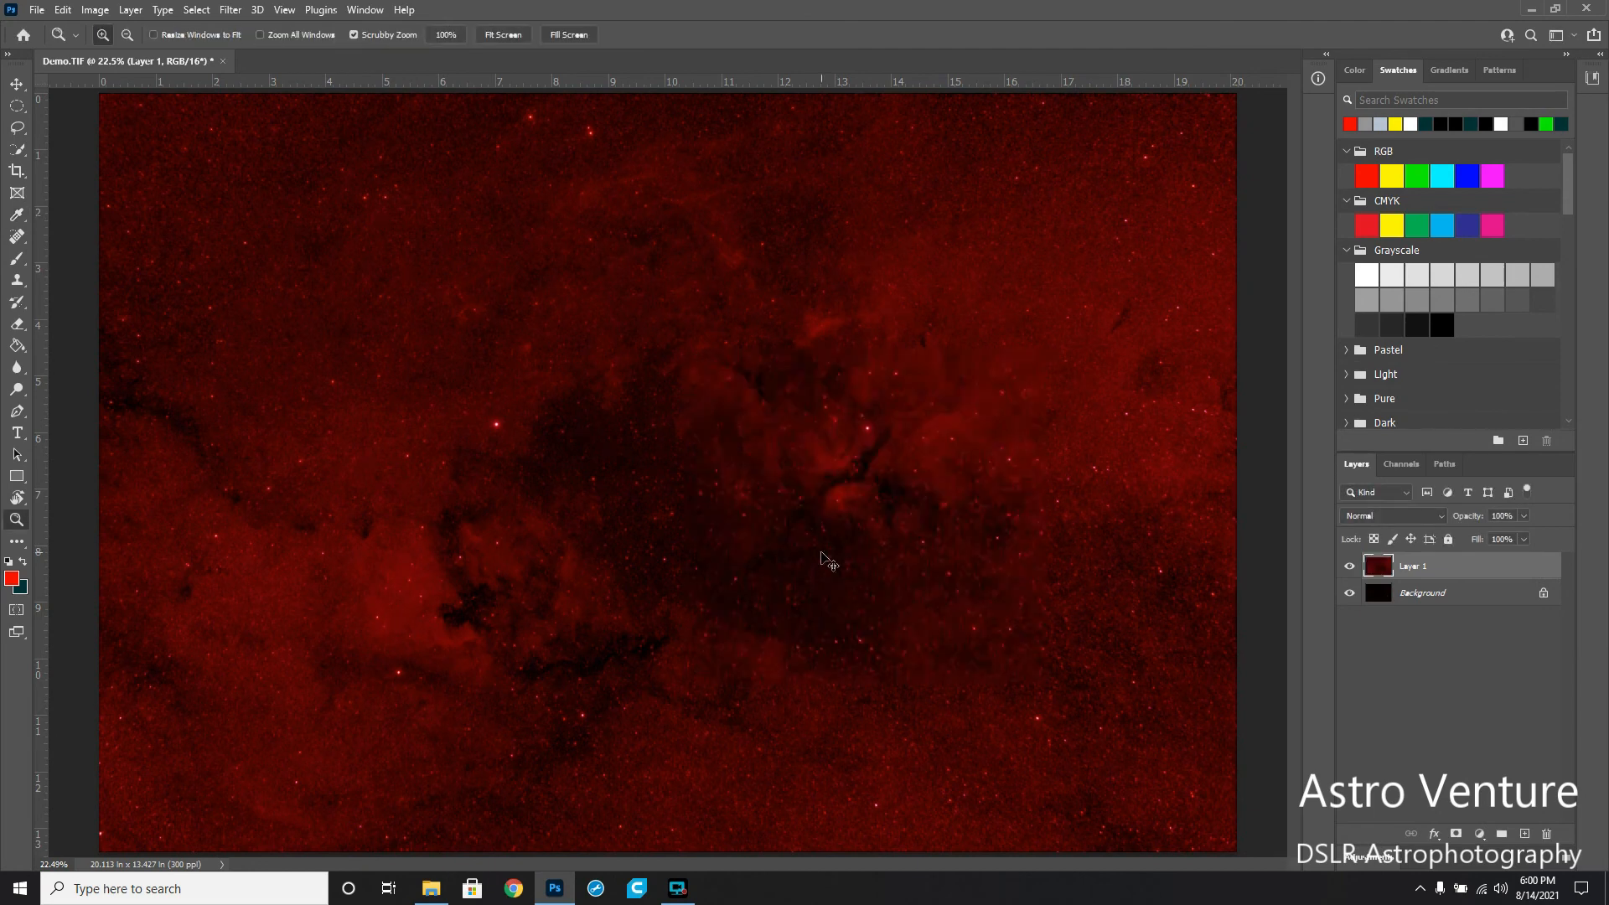
Nudge only the Red channel's input black point up slightly in another Levels adjustment on Layer 1
{"action": "key", "text": "ctrl+l"}
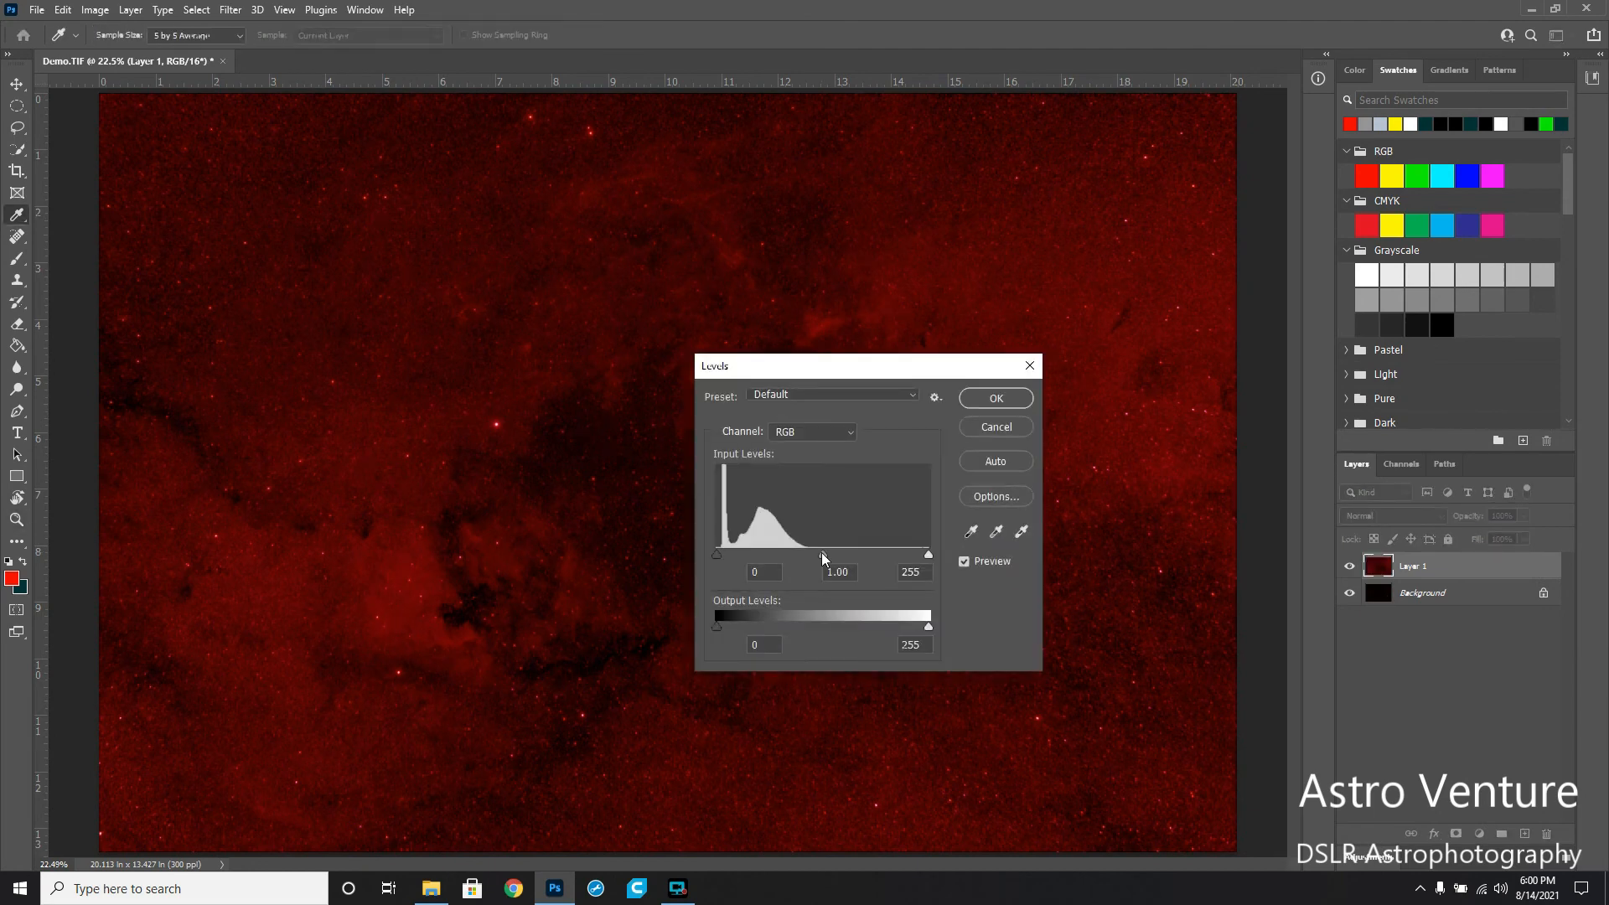
{"action": "left_click", "coordinate": [821, 430]}
{"action": "left_click", "coordinate": [803, 464]}
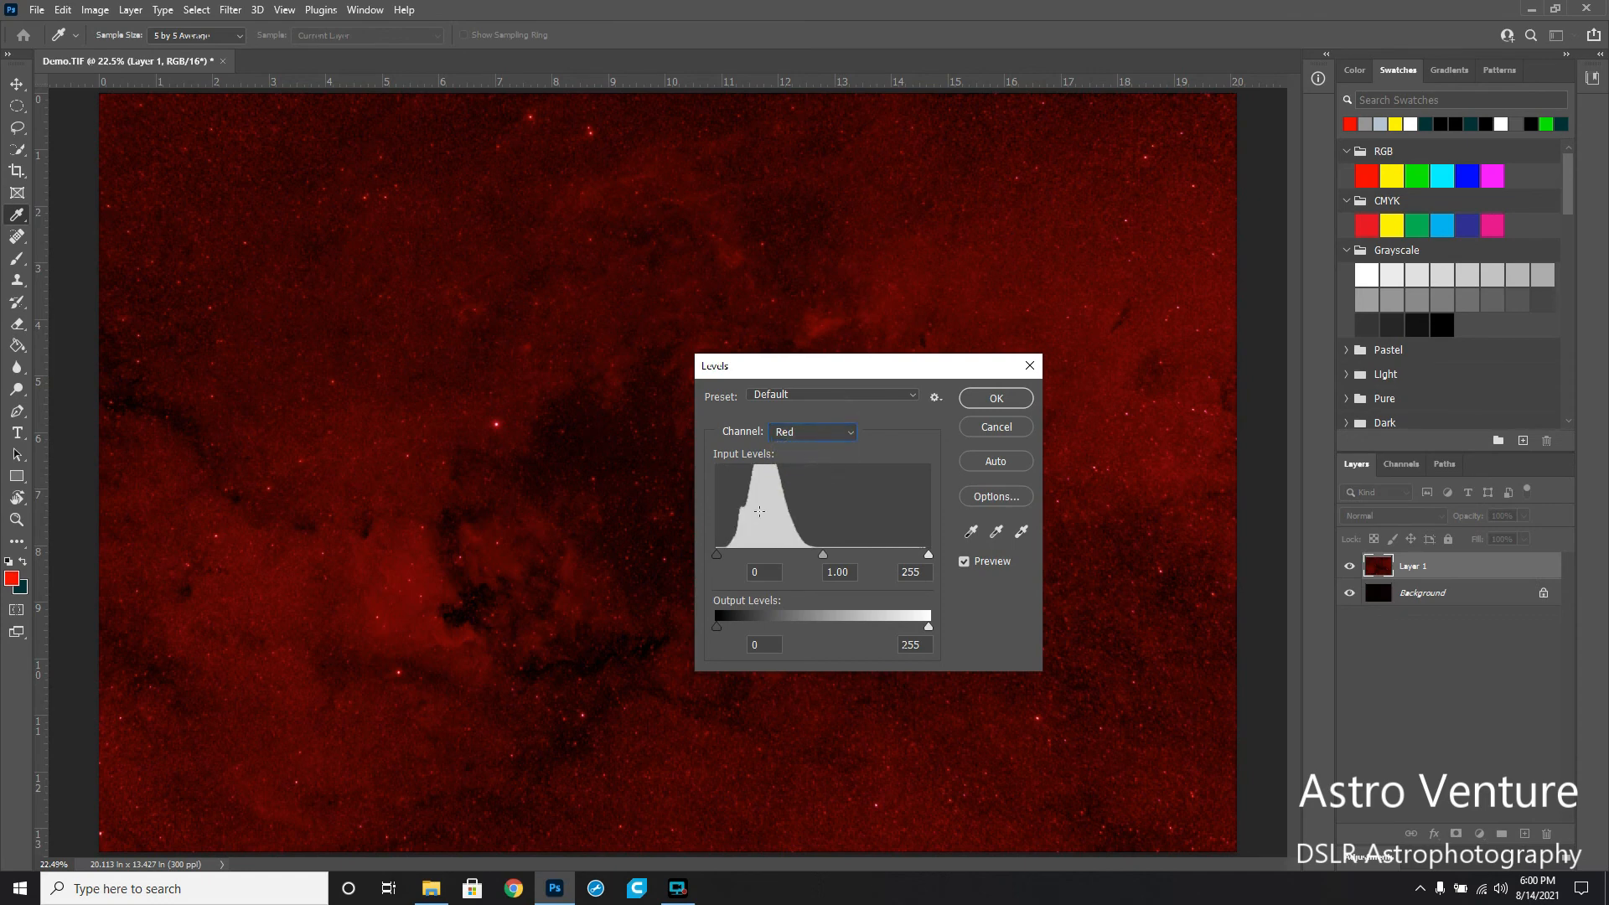
{"action": "left_click_drag", "start_coordinate": [717, 555], "coordinate": [719, 556]}
{"action": "left_click_drag", "start_coordinate": [728, 555], "coordinate": [726, 560]}
{"action": "key", "text": "Return"}
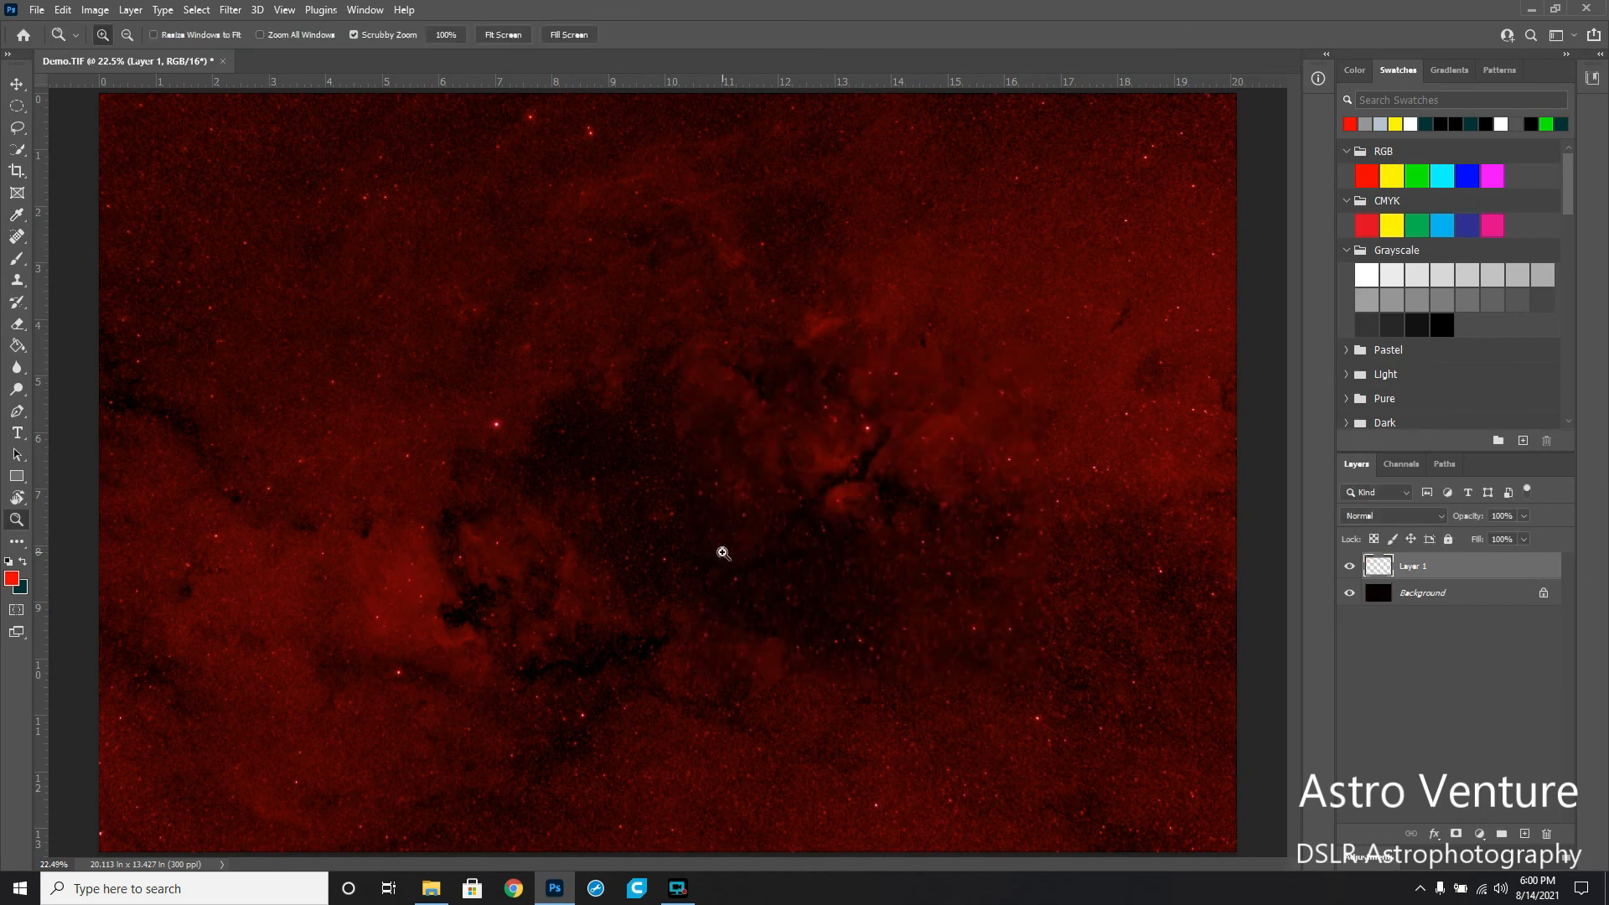
Compare the Red, Green and Blue channel histograms of Layer 1 in Levels, return to Red and close the dialog
{"action": "key", "text": "ctrl+l"}
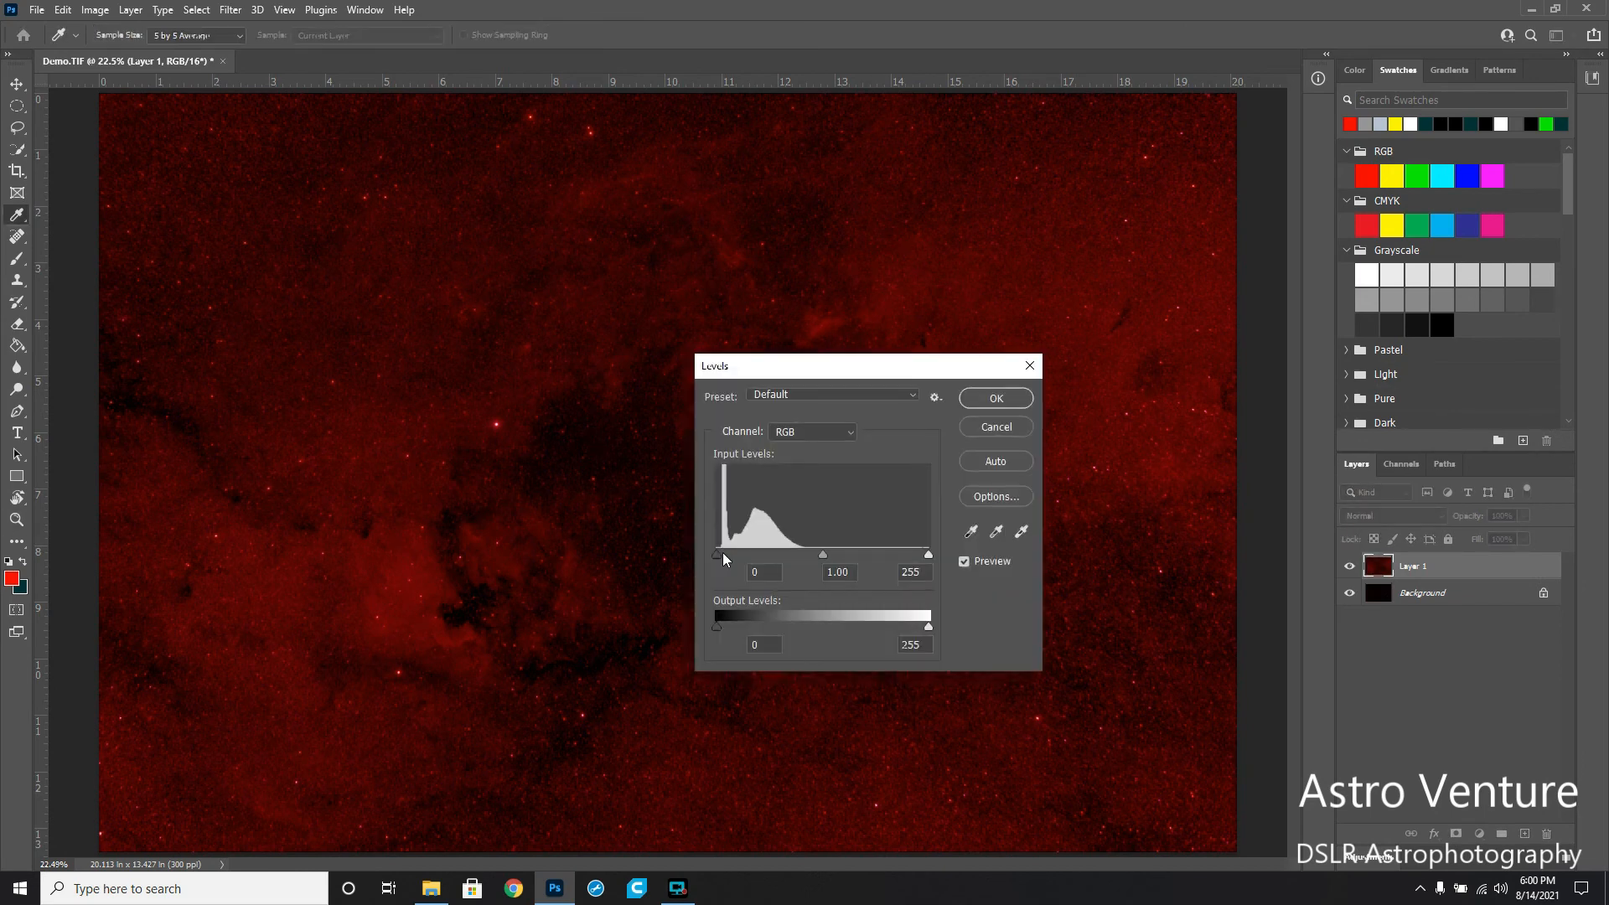
{"action": "left_click", "coordinate": [815, 431]}
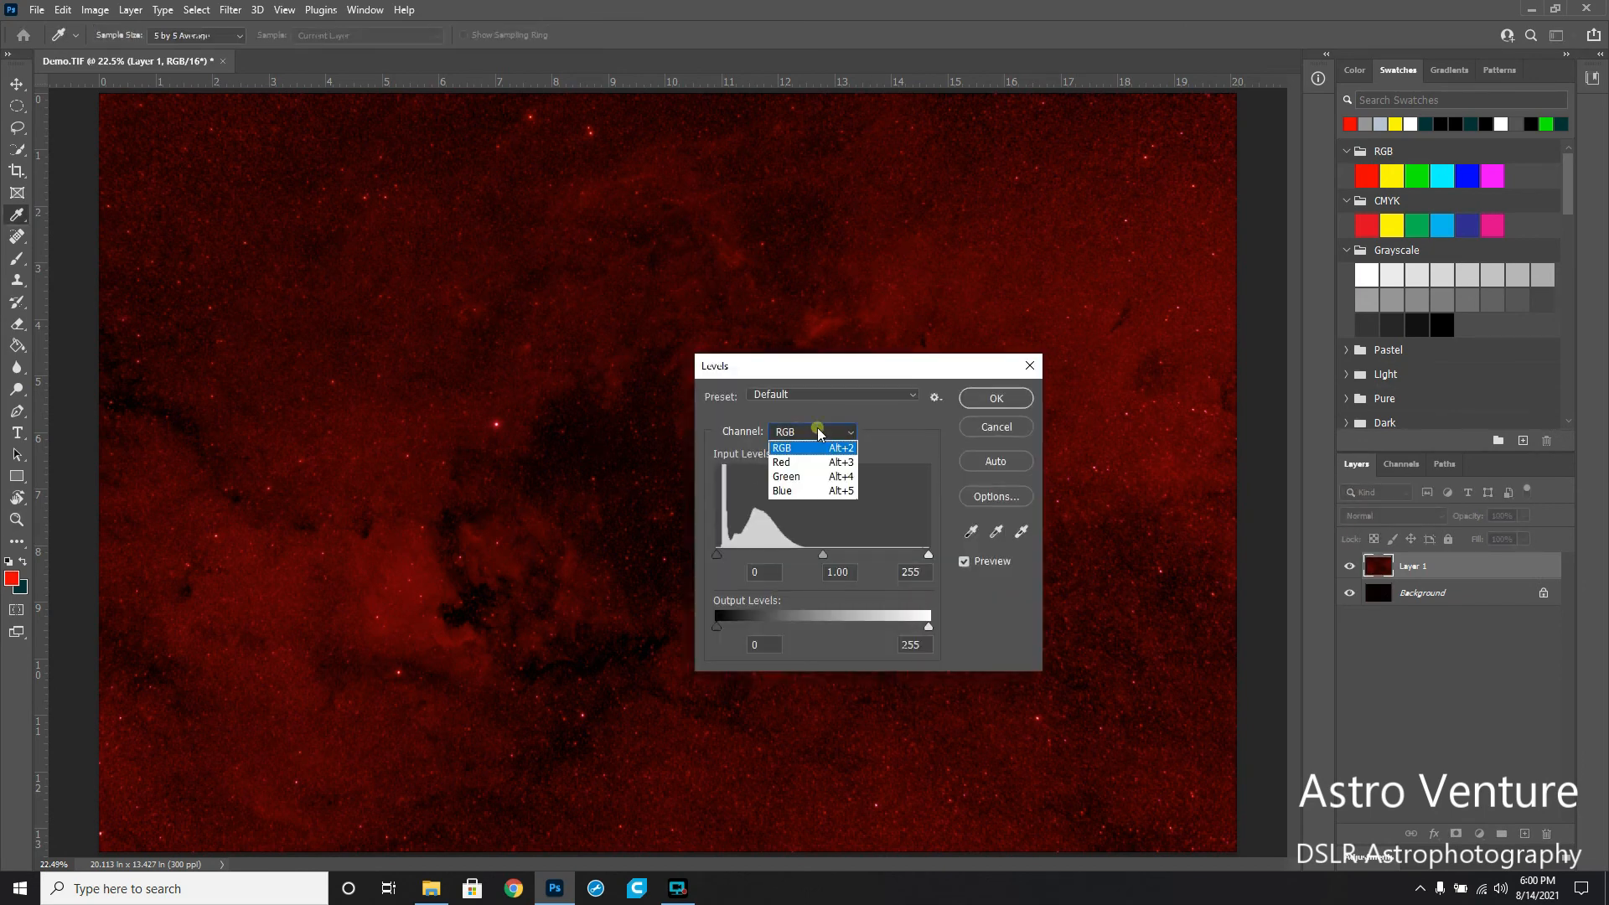
{"action": "left_click", "coordinate": [792, 465]}
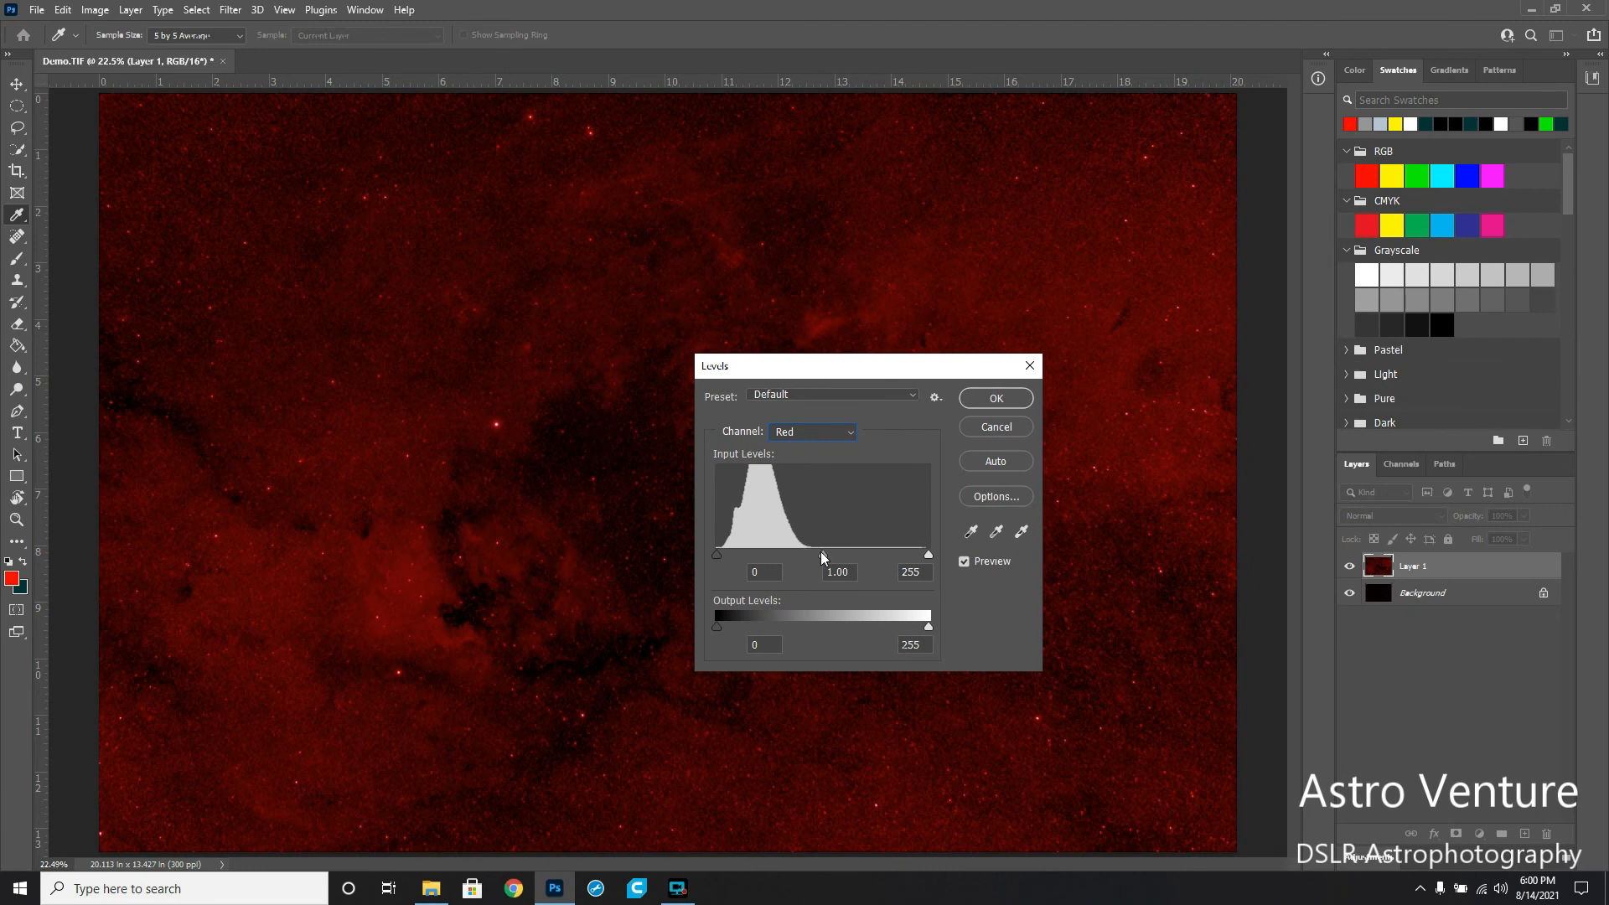
{"action": "left_click", "coordinate": [813, 435]}
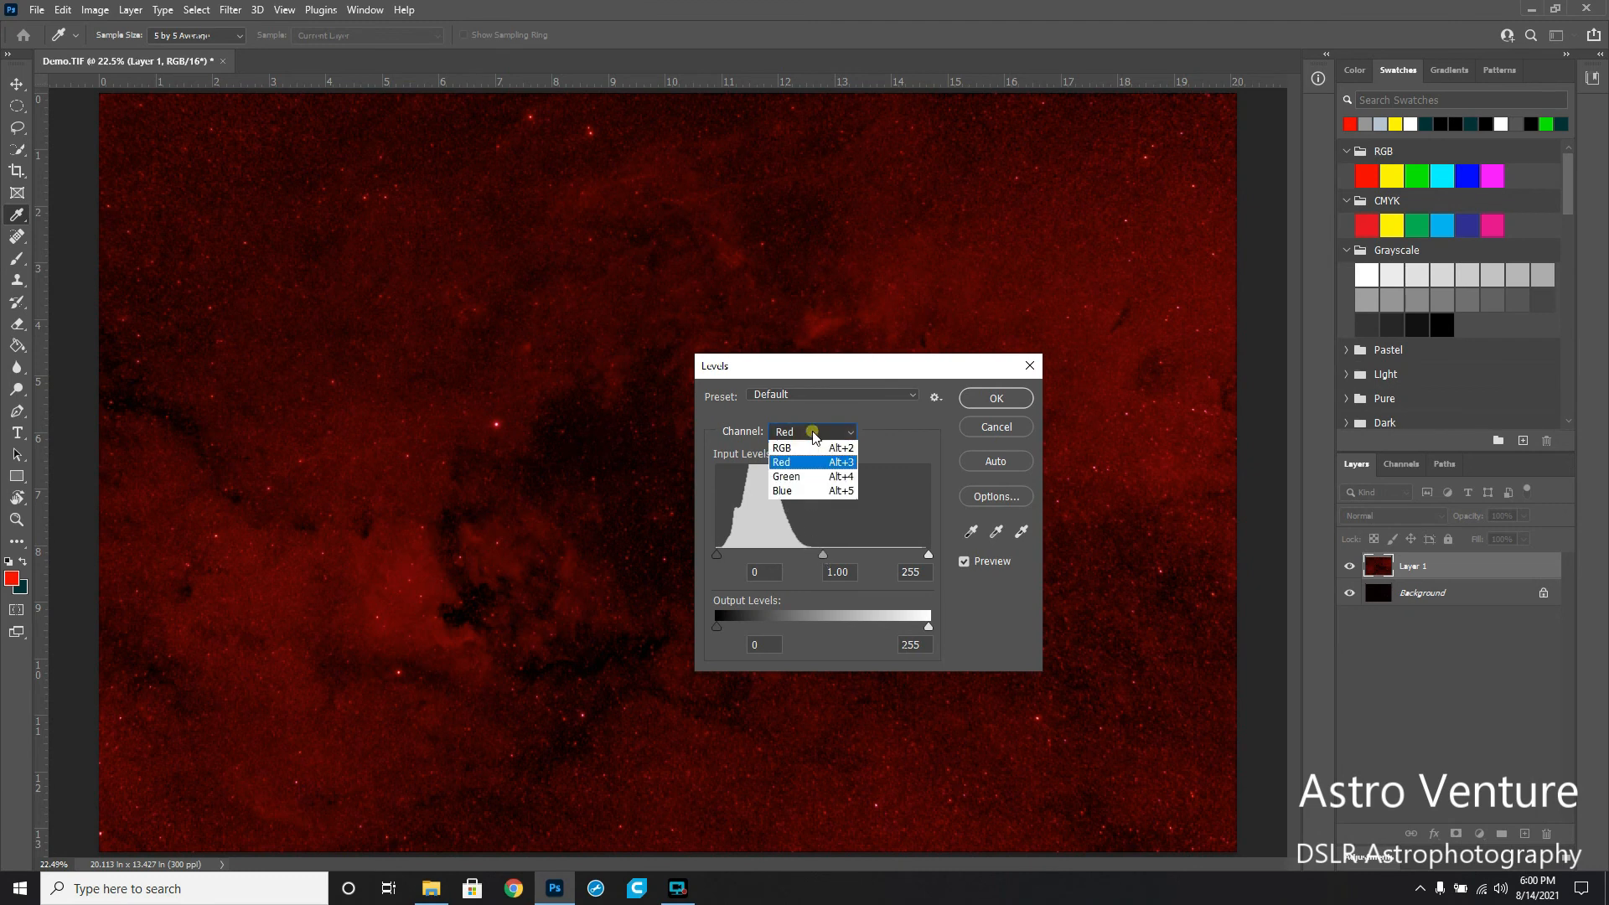
{"action": "left_click", "coordinate": [800, 480]}
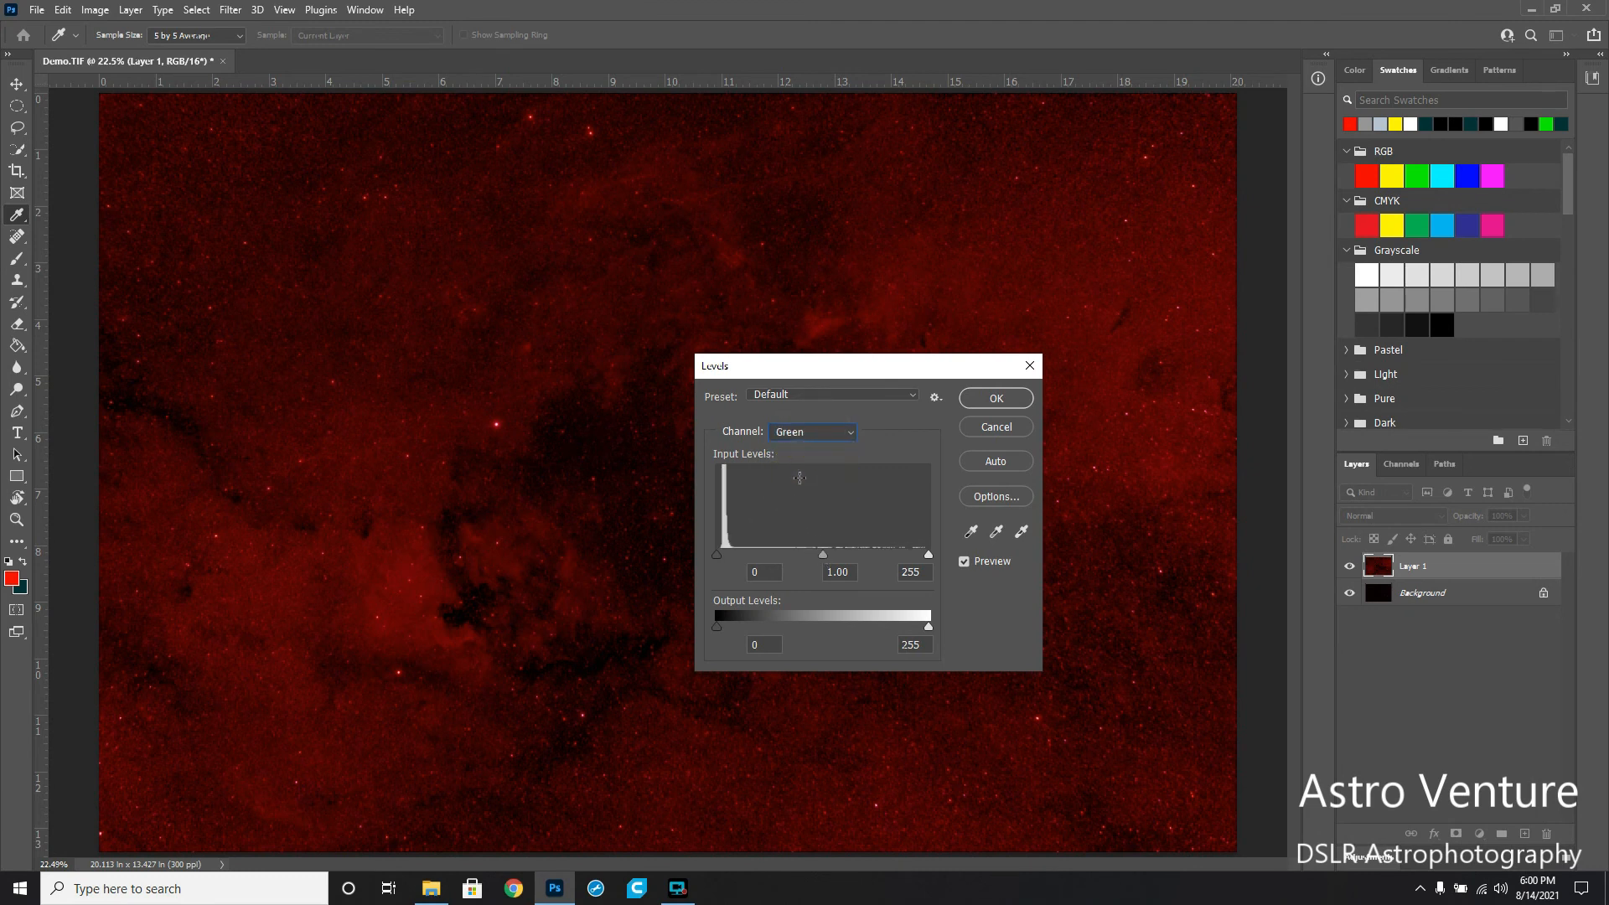
{"action": "left_click", "coordinate": [817, 431]}
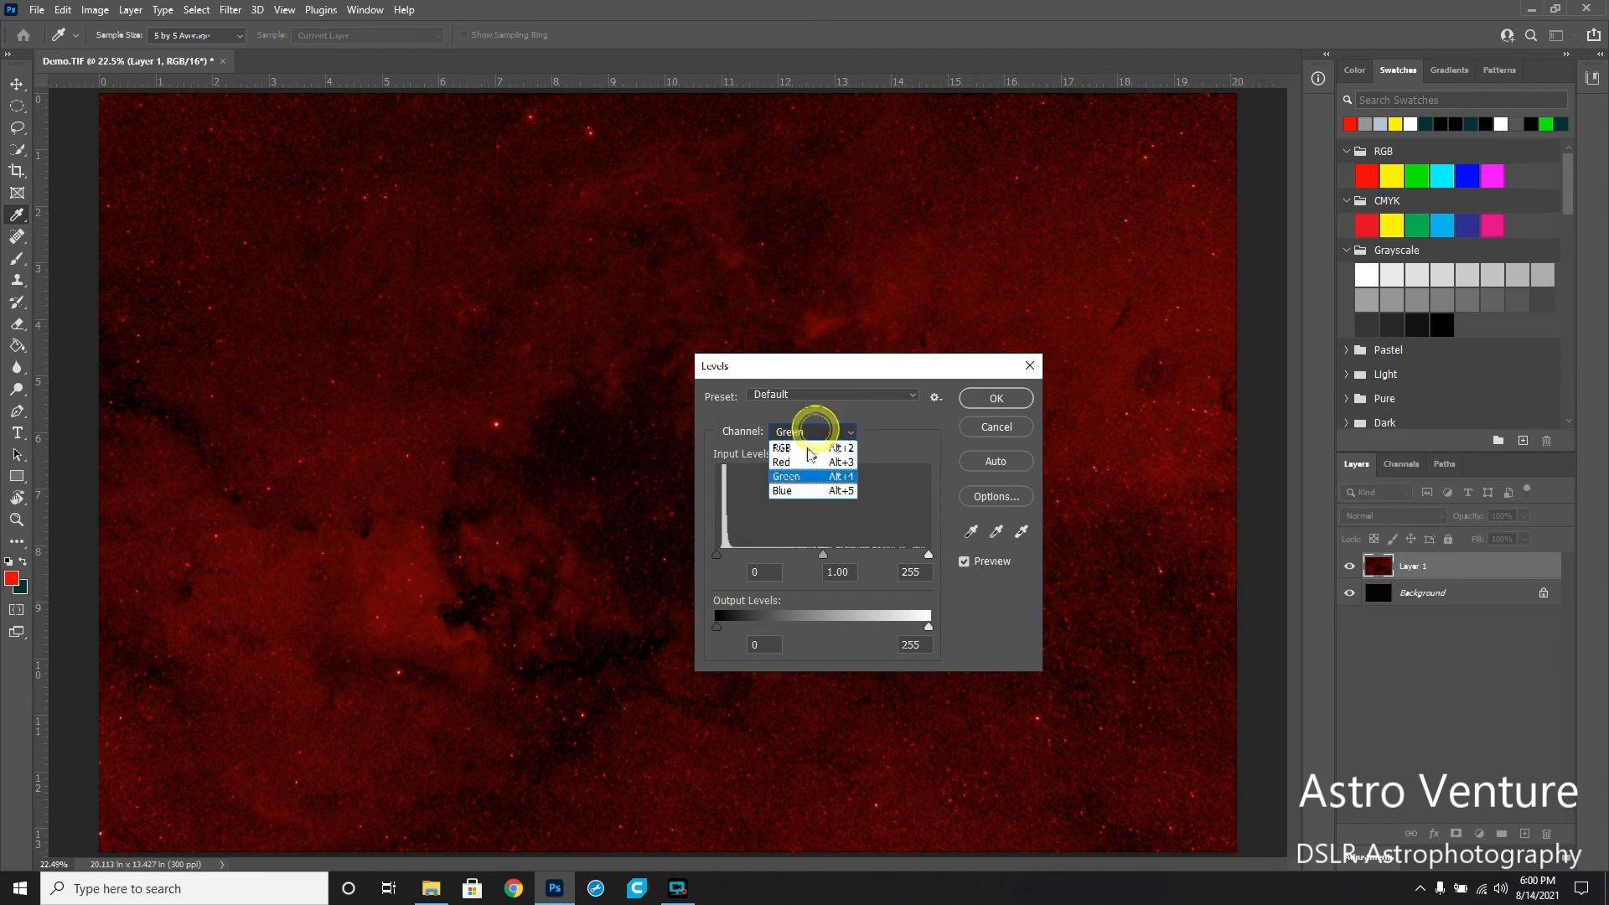
{"action": "left_click", "coordinate": [790, 491]}
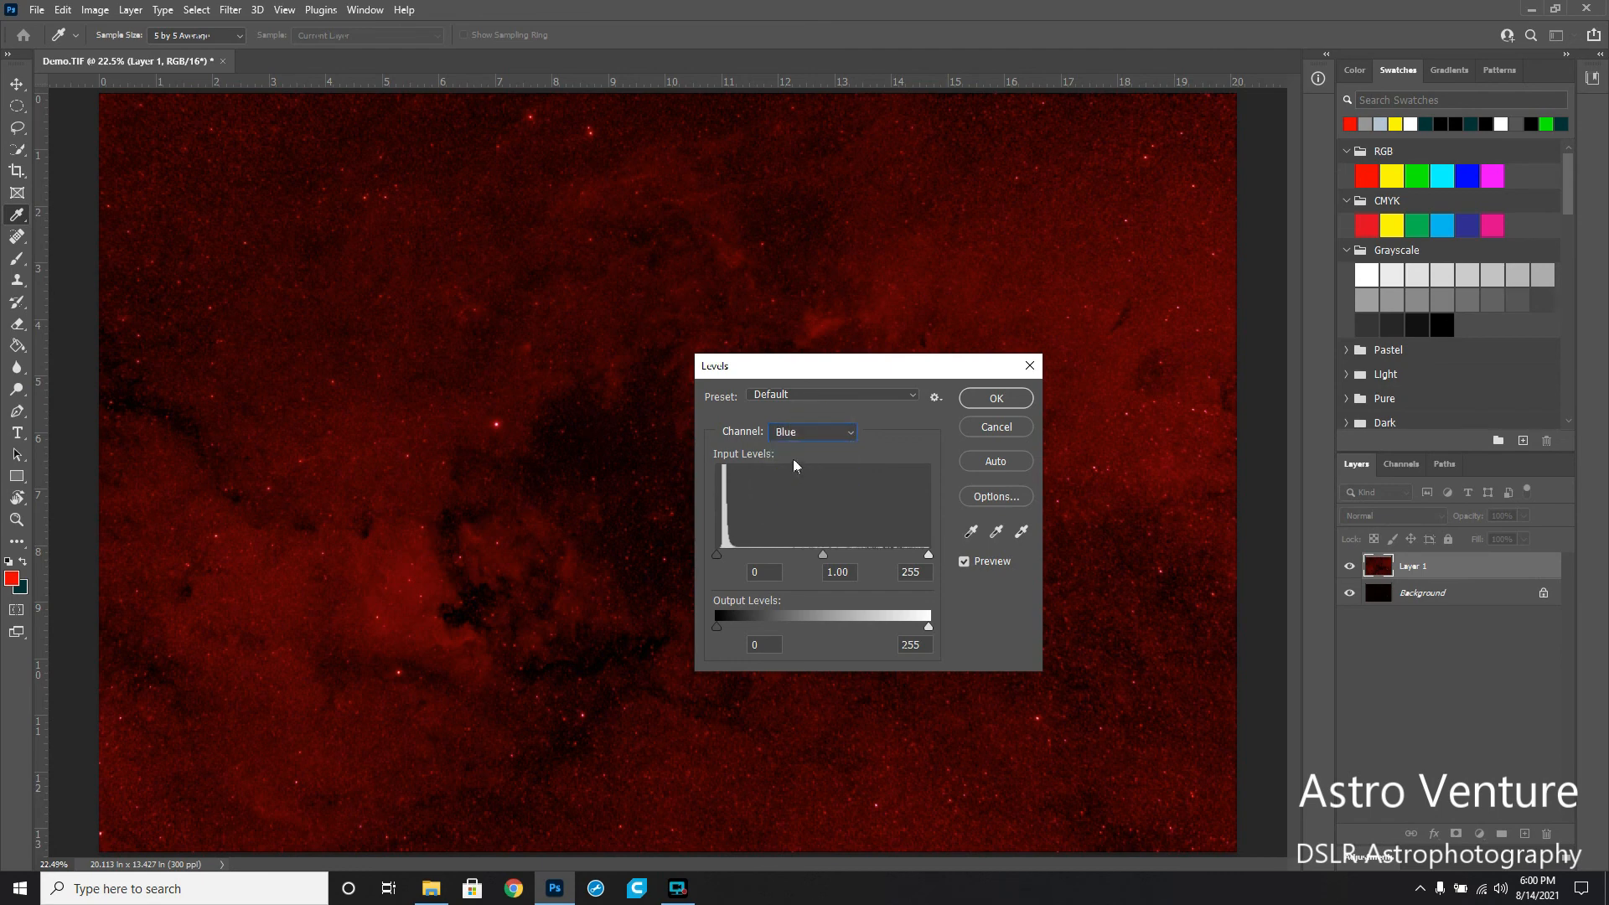
{"action": "left_click", "coordinate": [806, 431]}
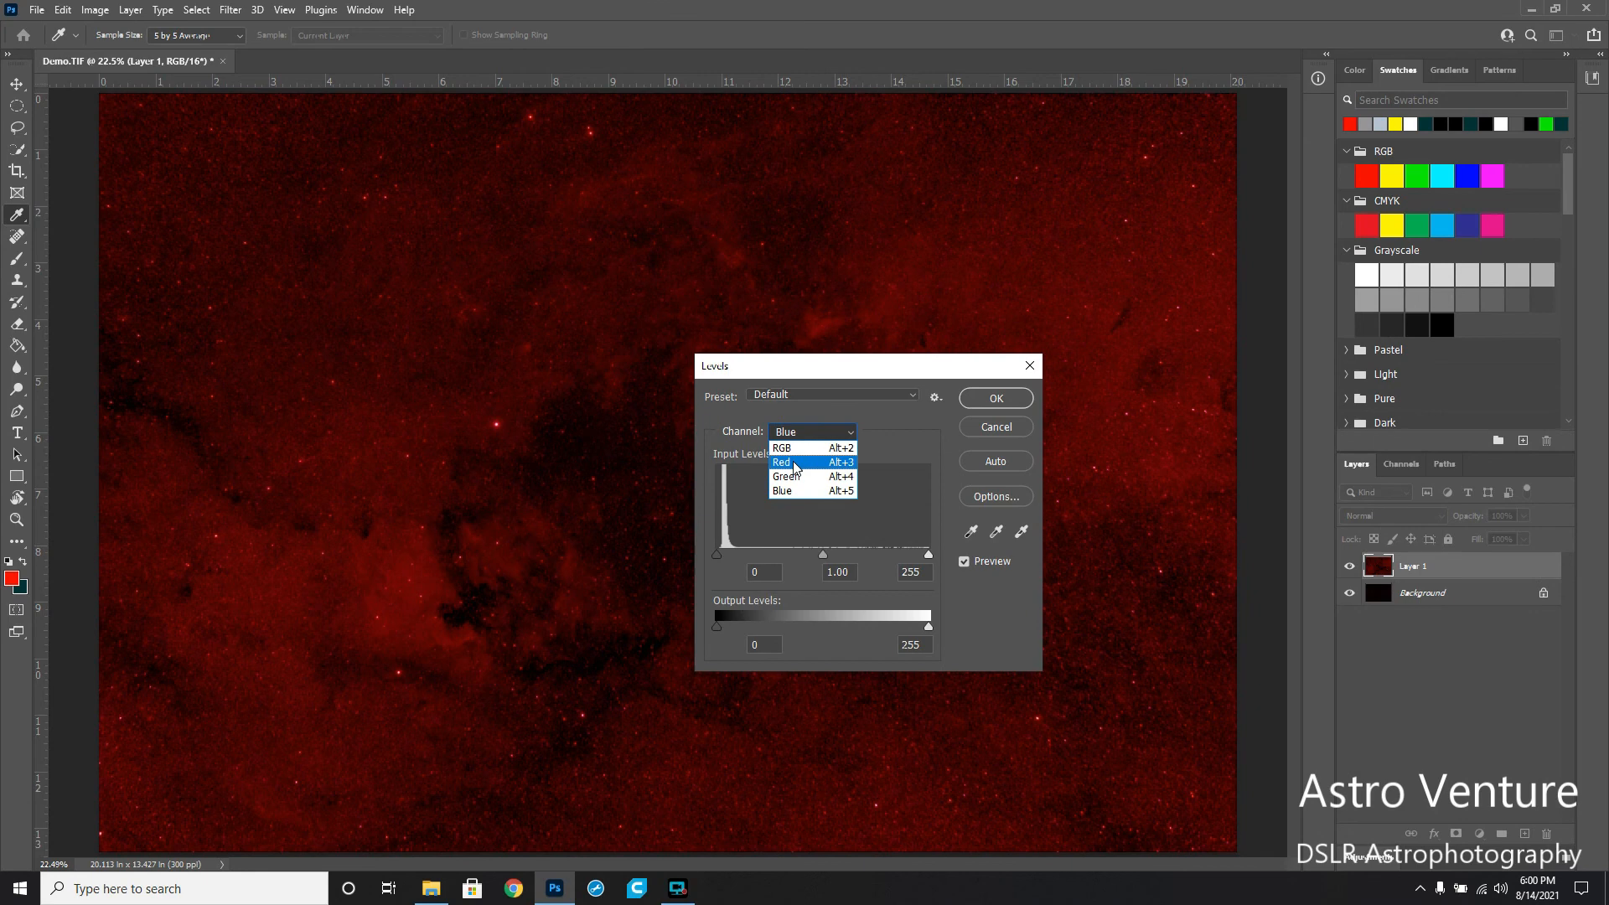
{"action": "left_click", "coordinate": [793, 461]}
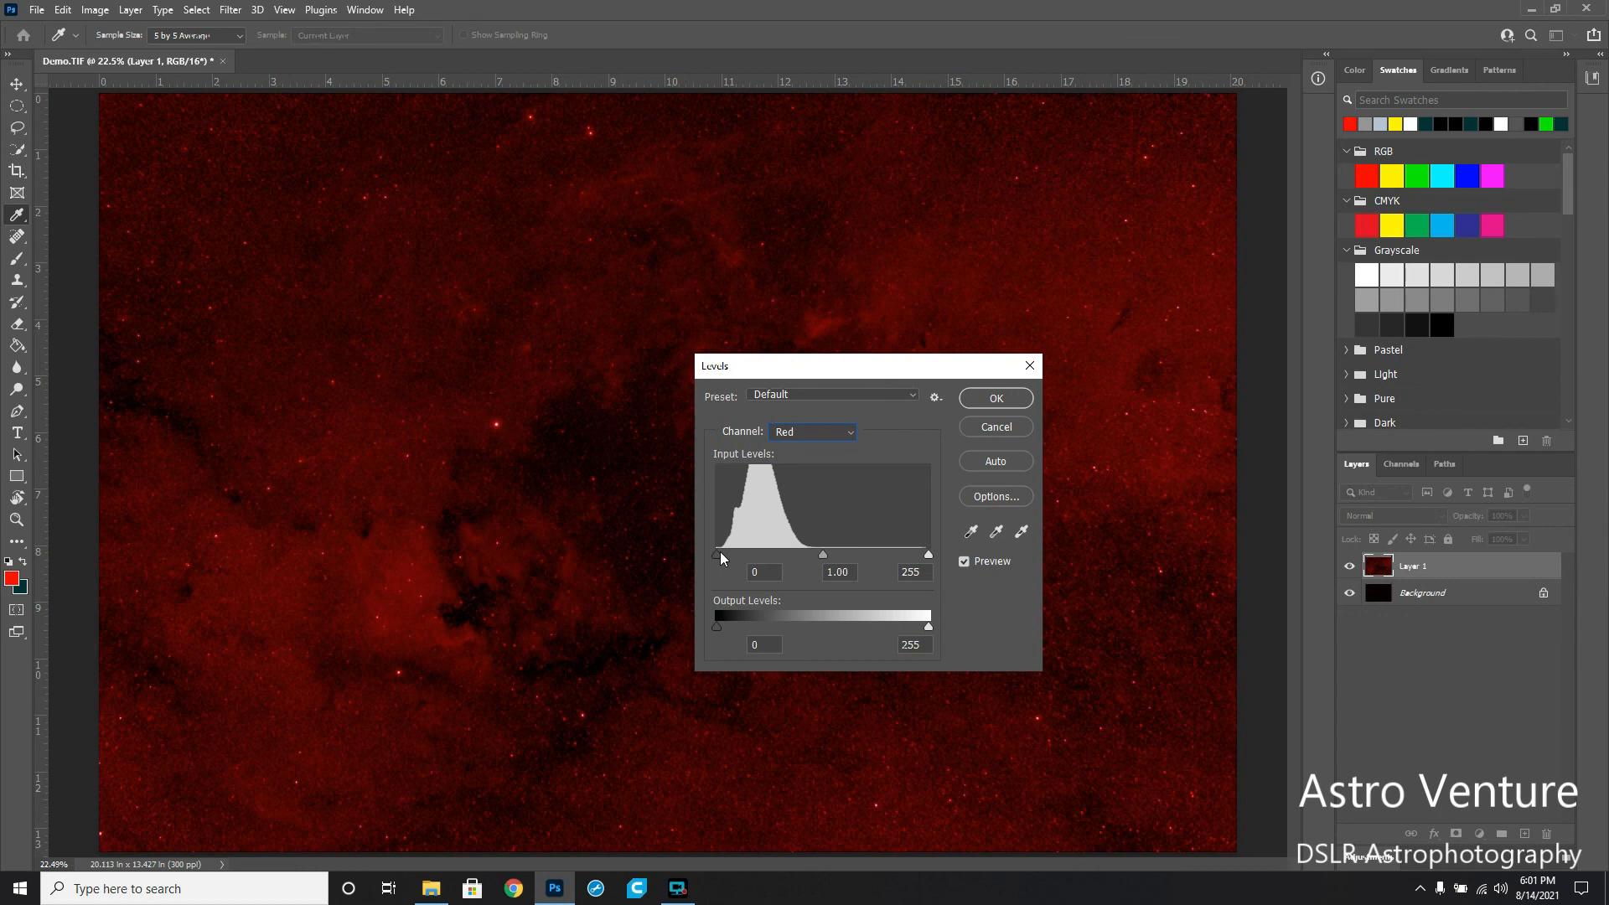
{"action": "left_click", "coordinate": [1012, 400]}
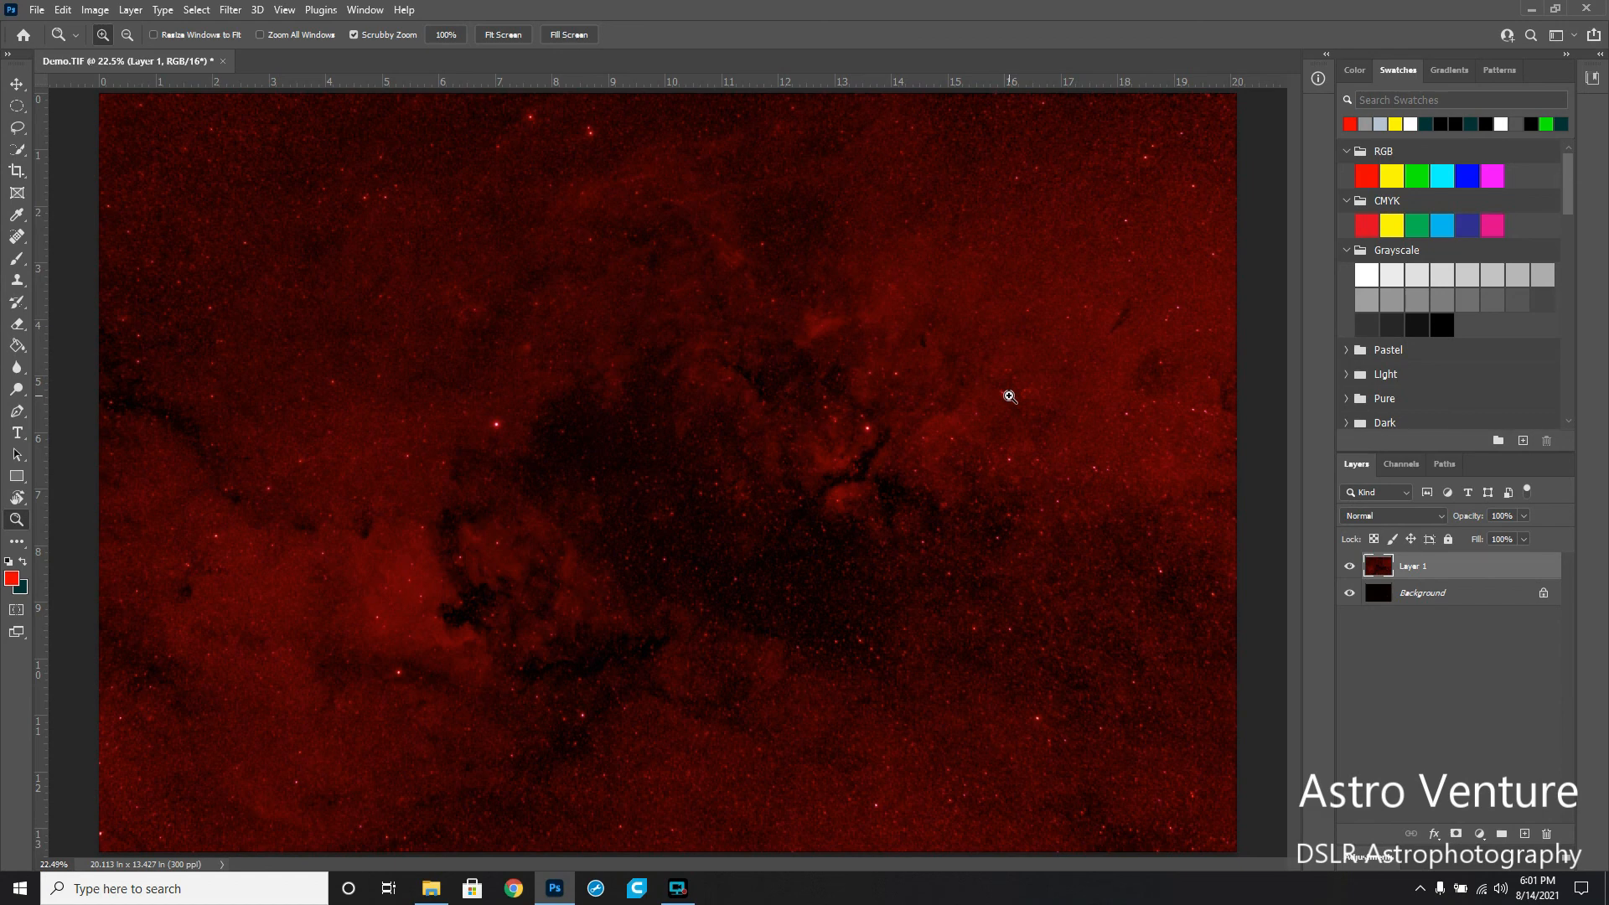
Open the recent file CygnusBodyNebula.psd and fit the image to the screen
{"action": "left_click", "coordinate": [36, 10]}
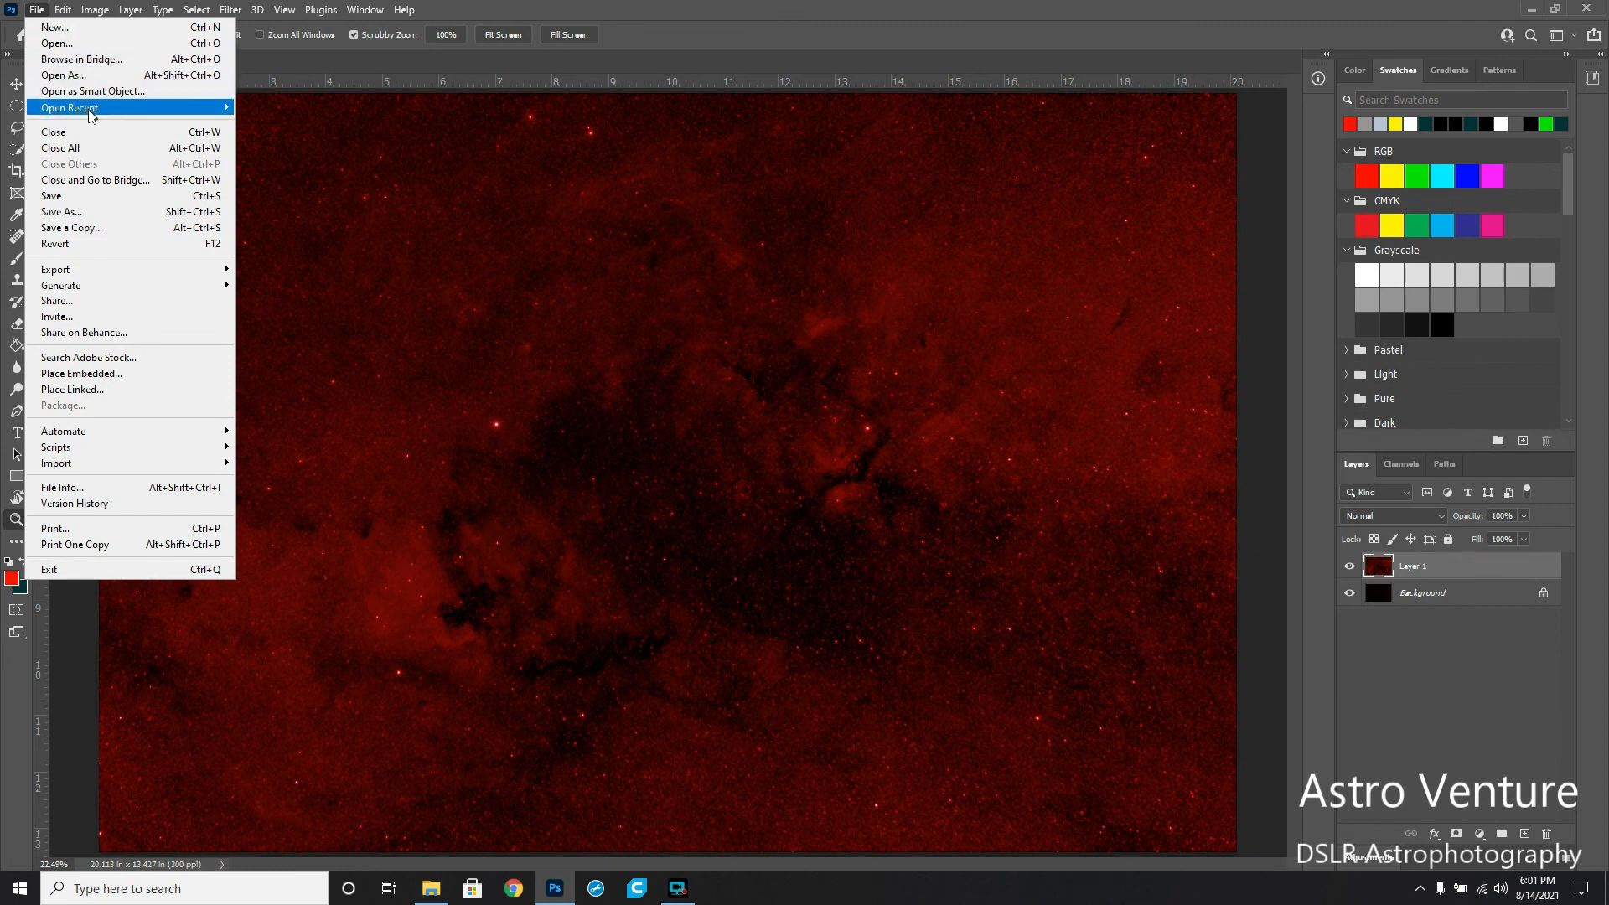
{"action": "mouse_move", "coordinate": [90, 114]}
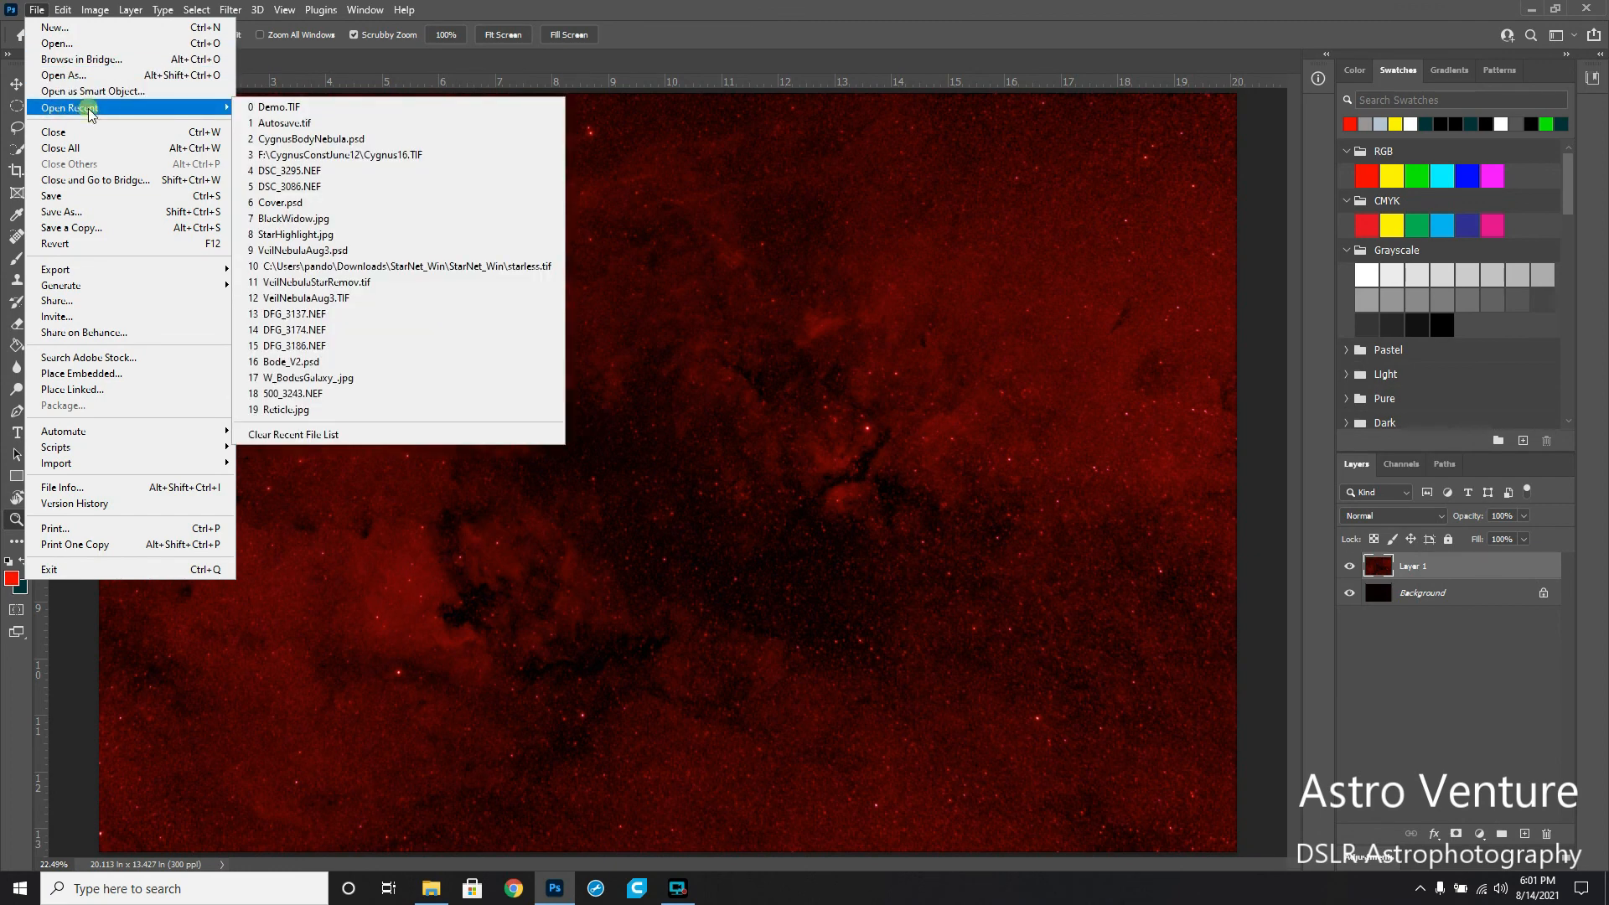
{"action": "left_click", "coordinate": [307, 140]}
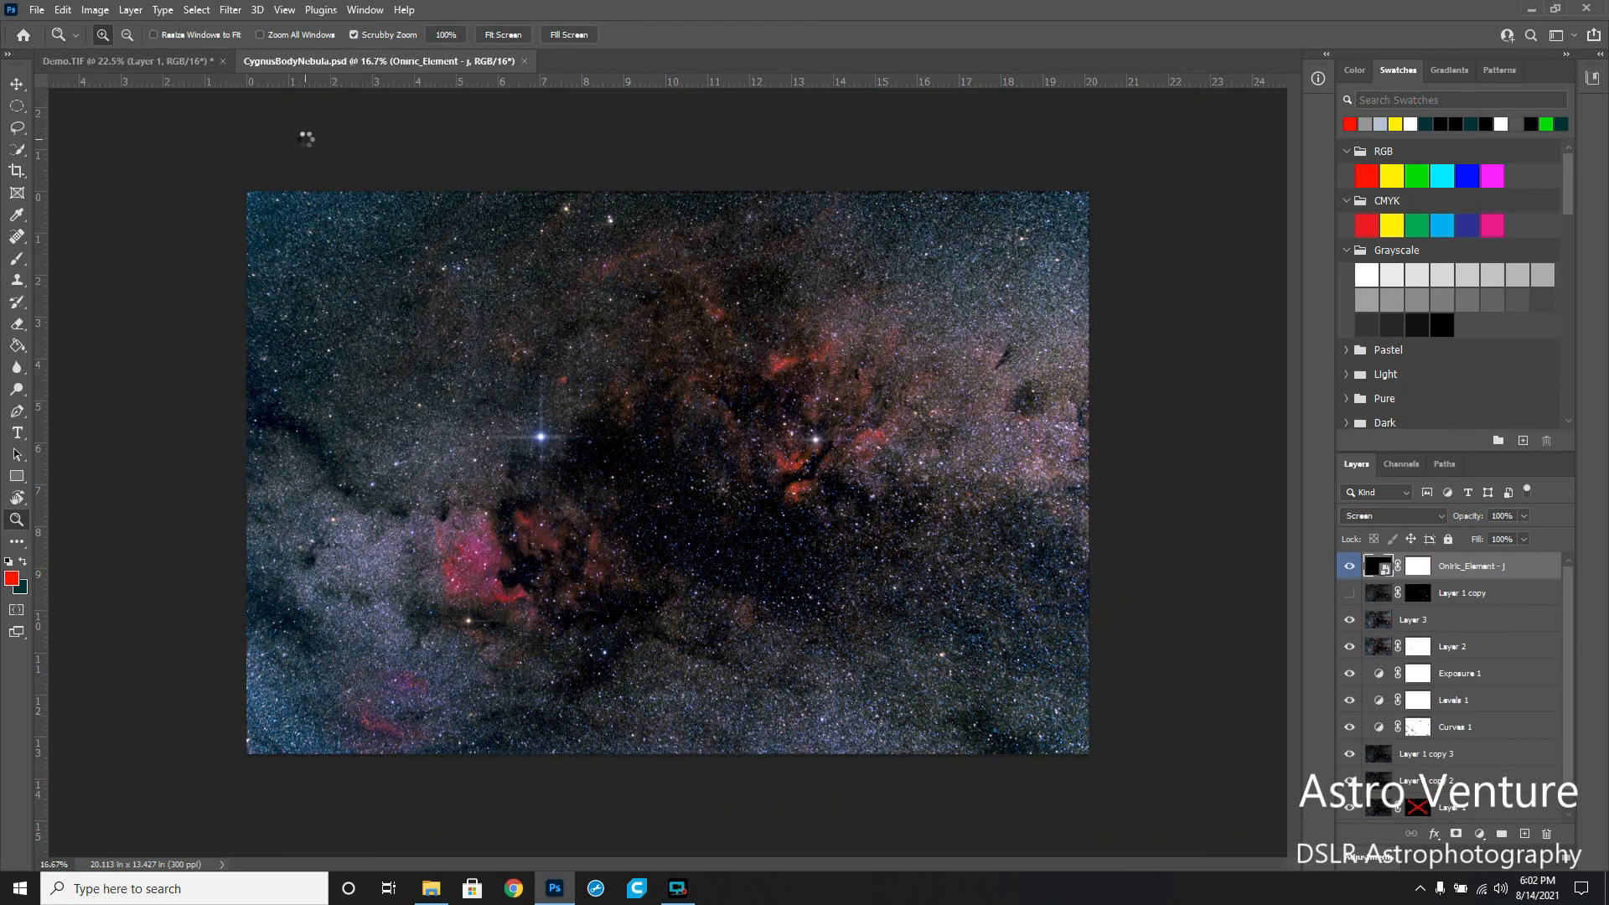
{"action": "left_click", "coordinate": [502, 34]}
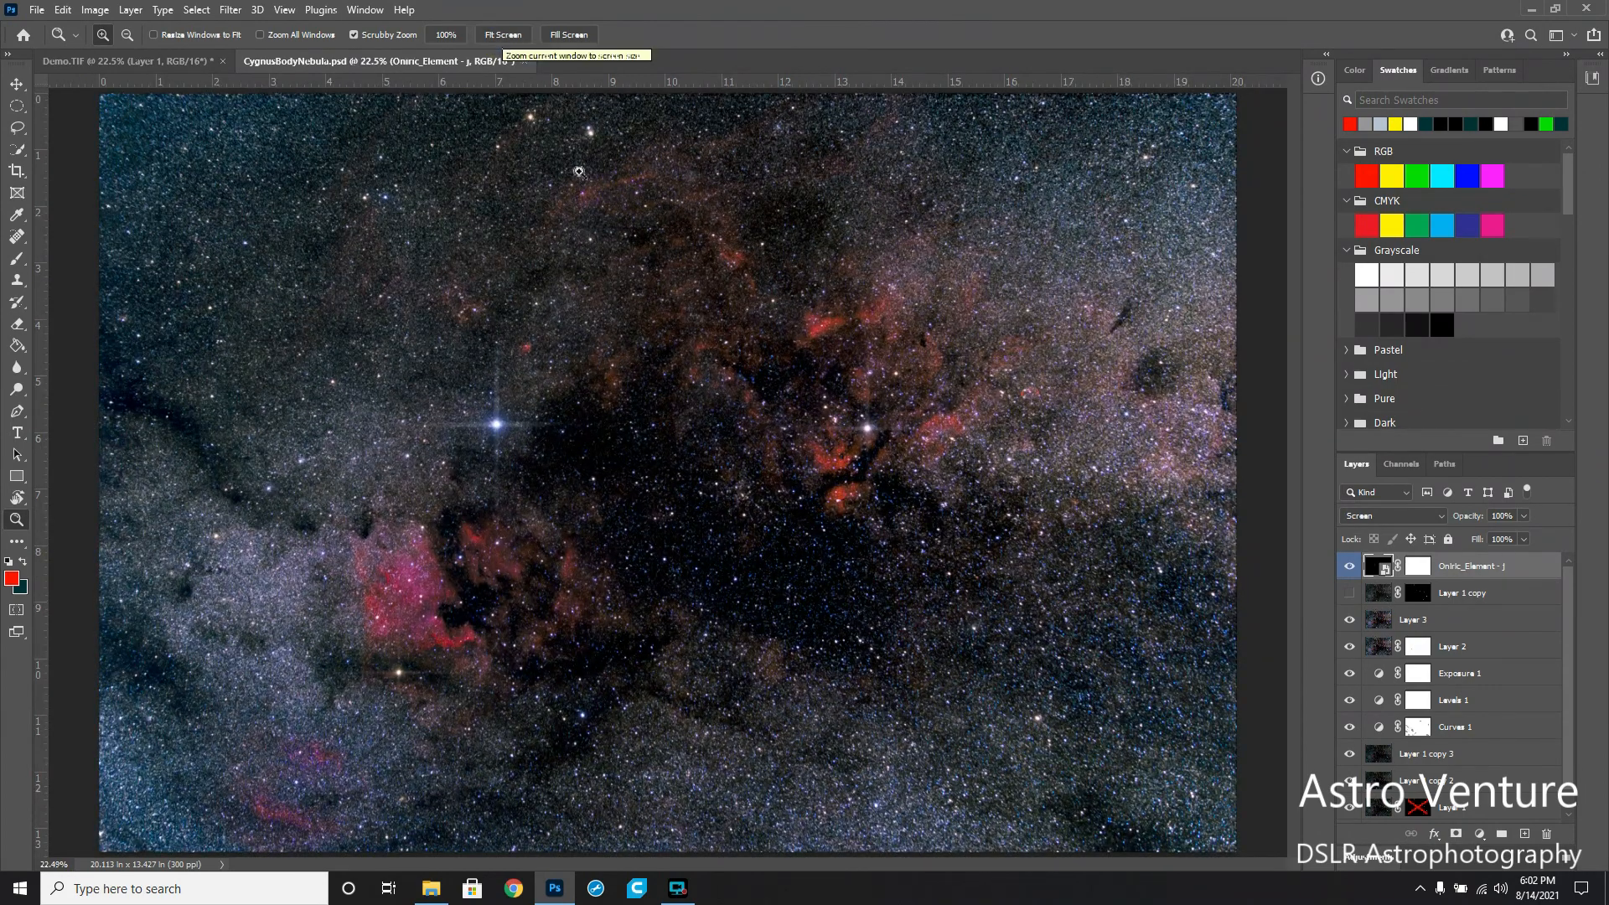